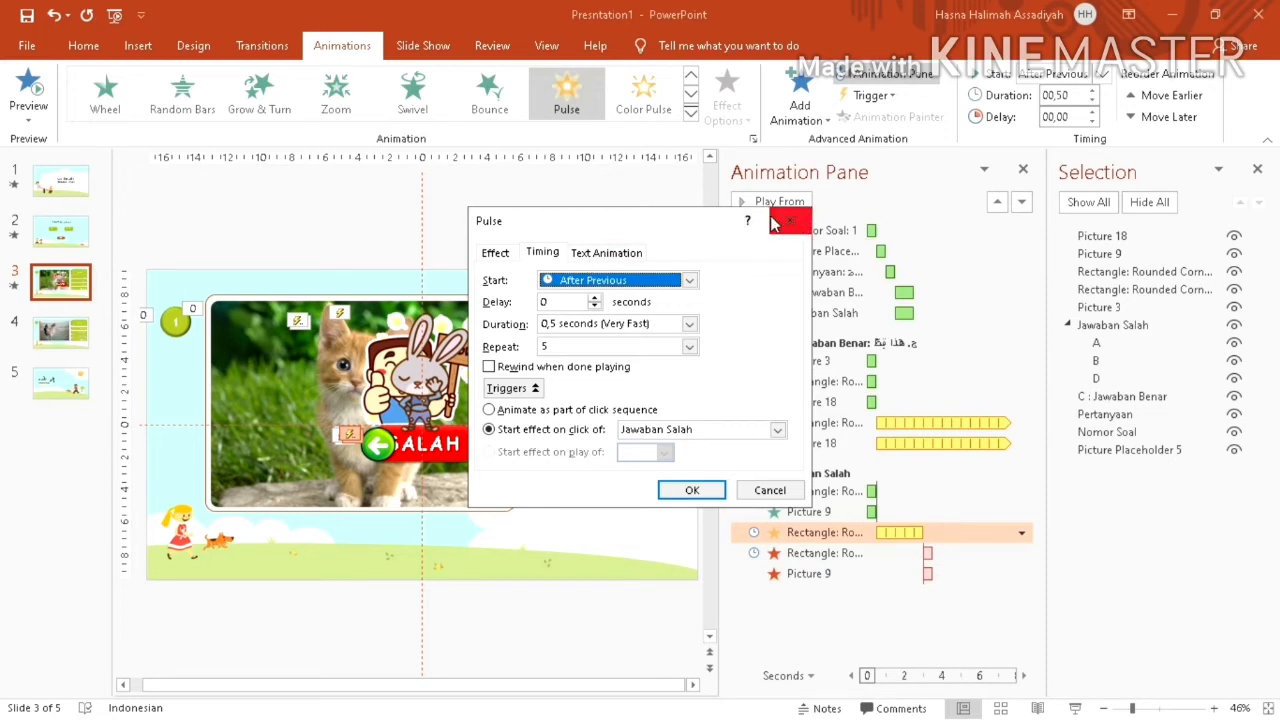
- Assign the audio file "teeetttt (online-audio-converter.com)" from Downloads as the sound of the rectangle's Pulse effect under the Jawaban Salah trigger
left_click(620, 253)
left_click(495, 255)
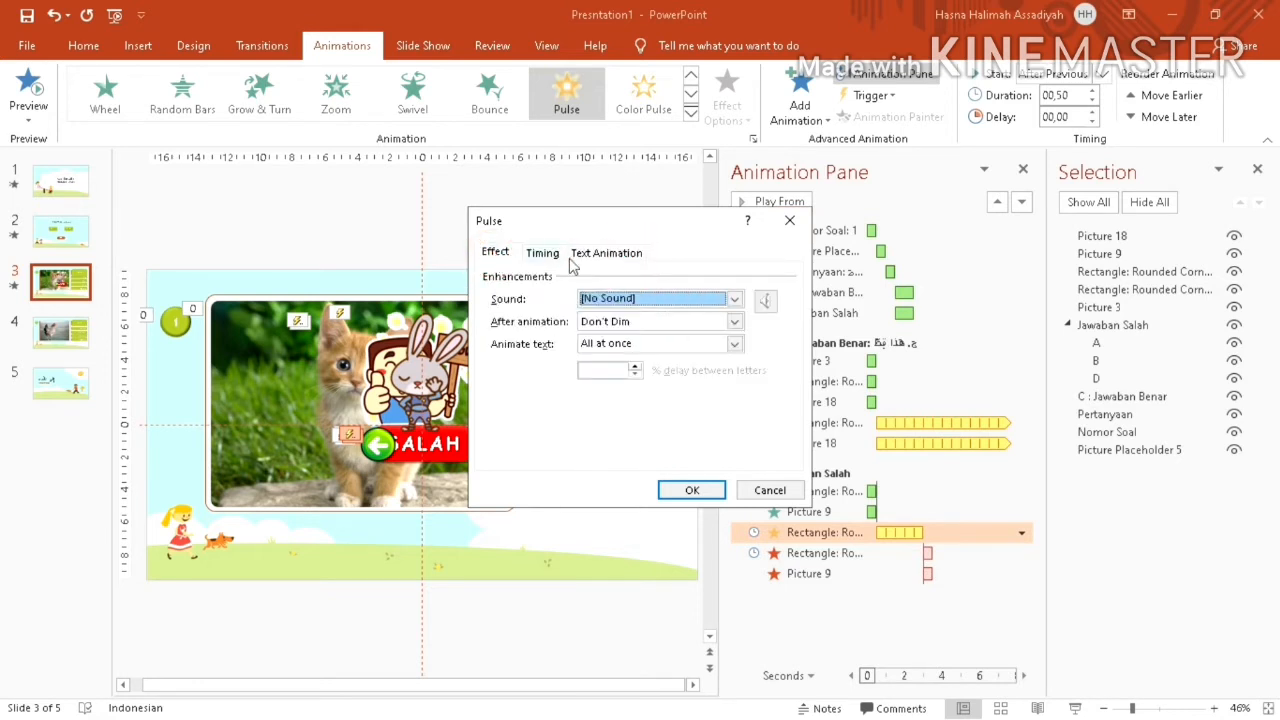
left_click(680, 298)
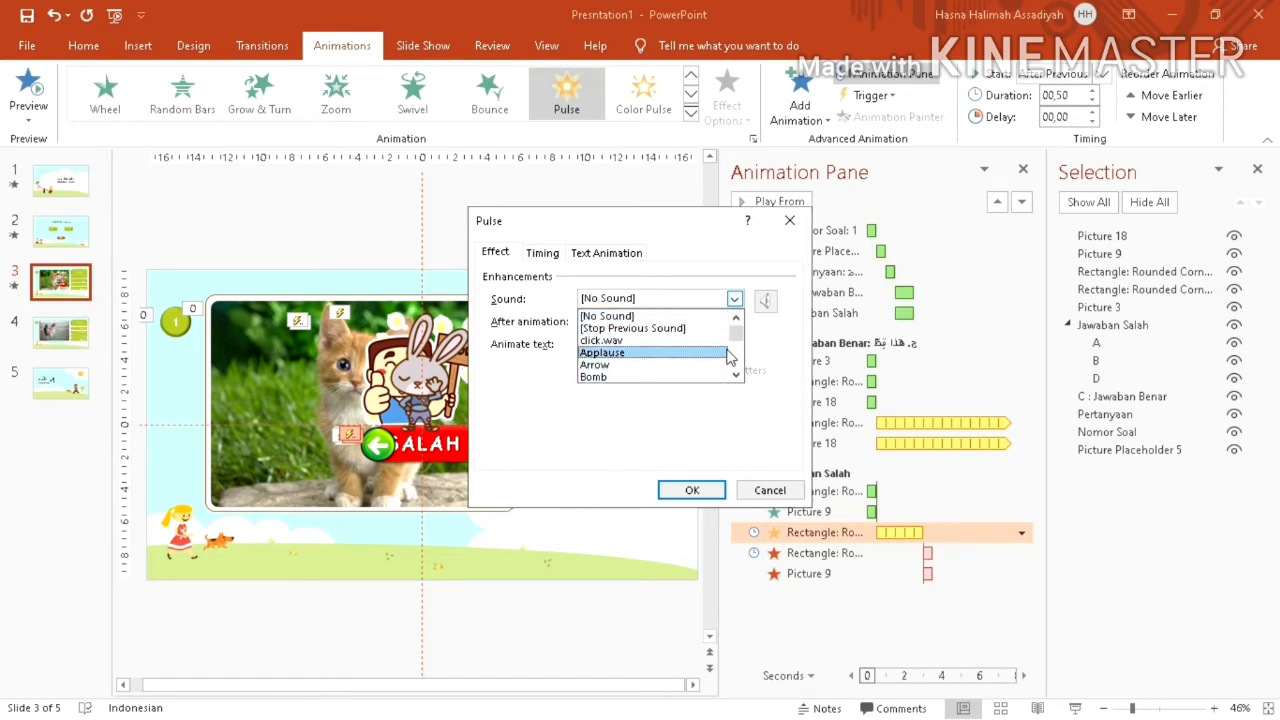
scroll(726, 362, "down", 6)
scroll(726, 365, "up", 5)
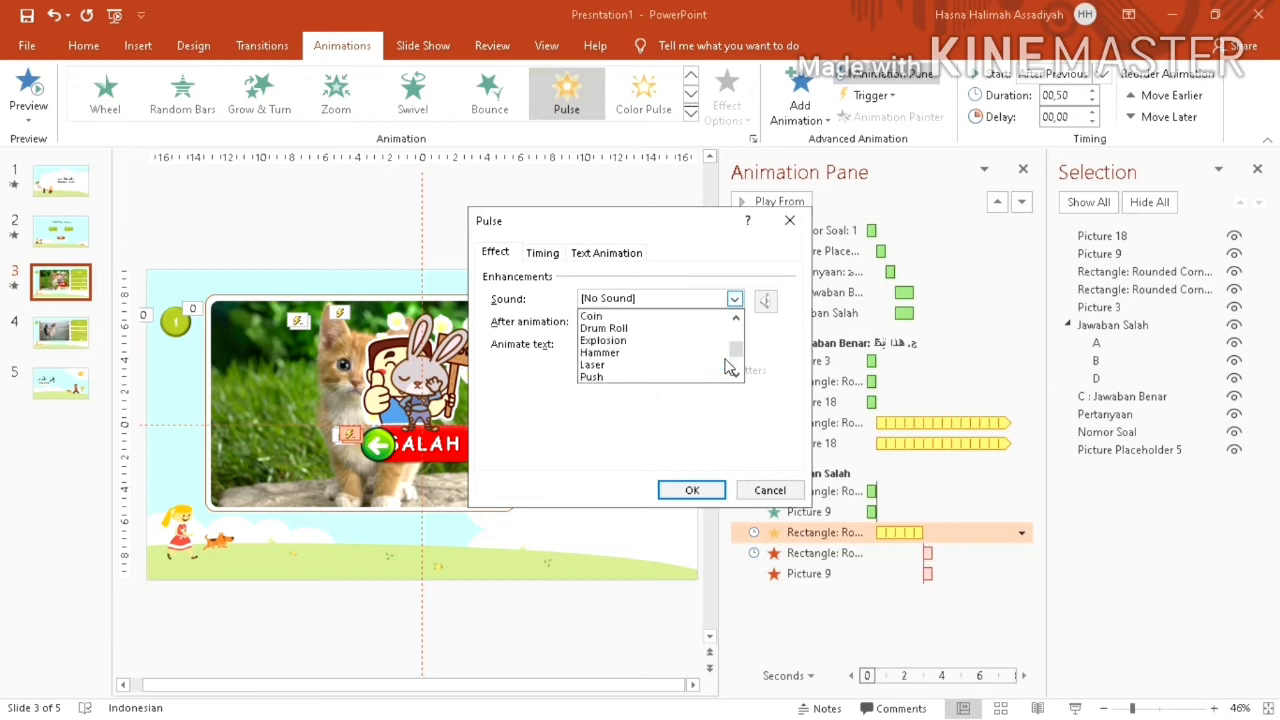
scroll(728, 368, "down", 5)
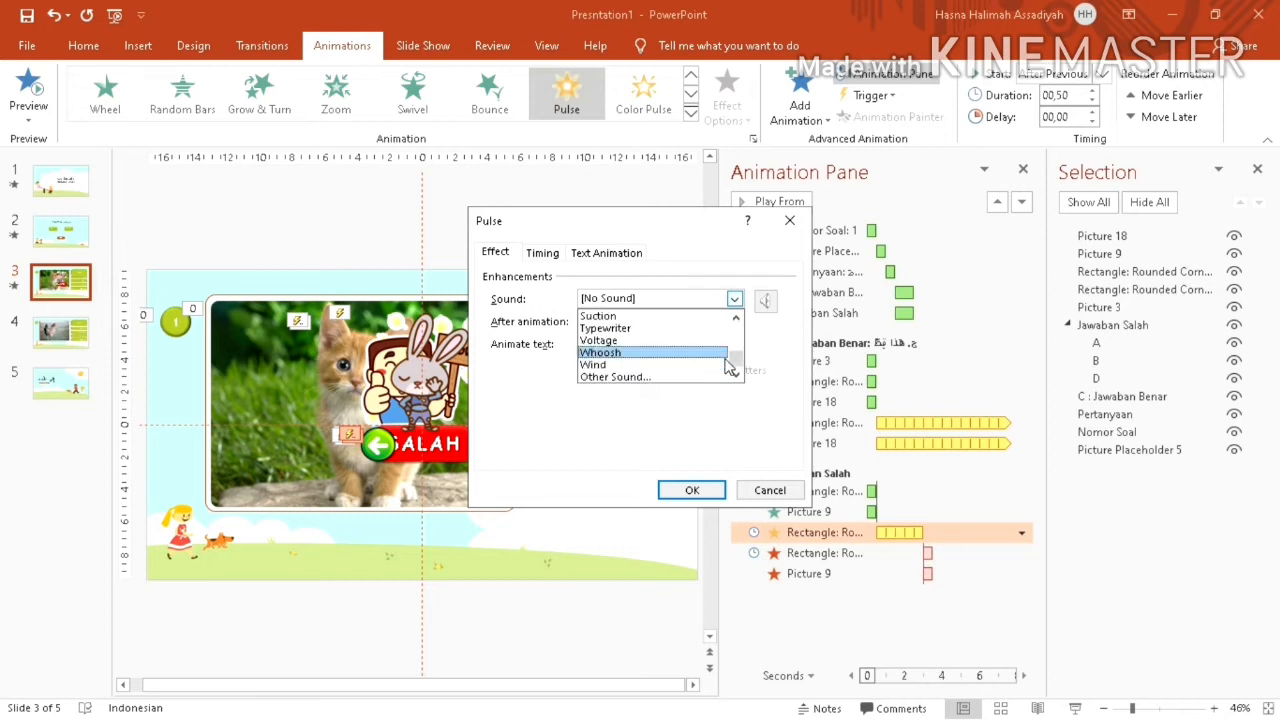
key("Escape")
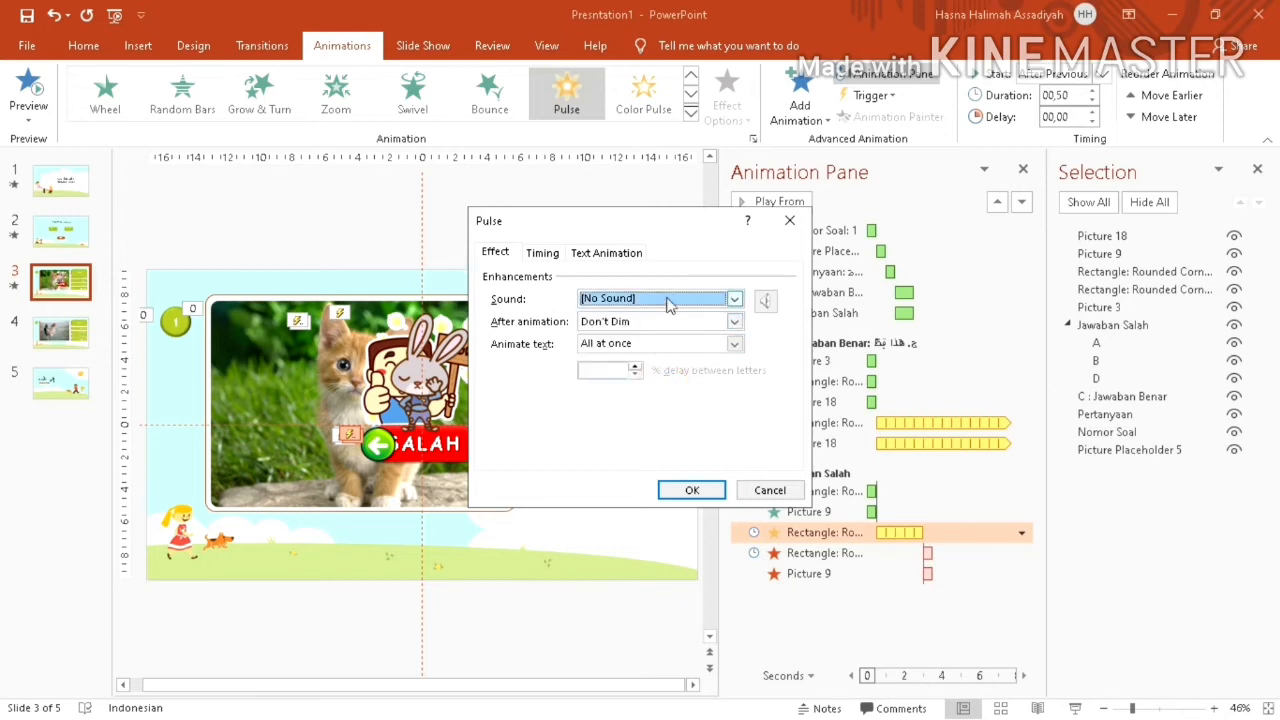
left_click(668, 299)
scroll(735, 360, "down", 5)
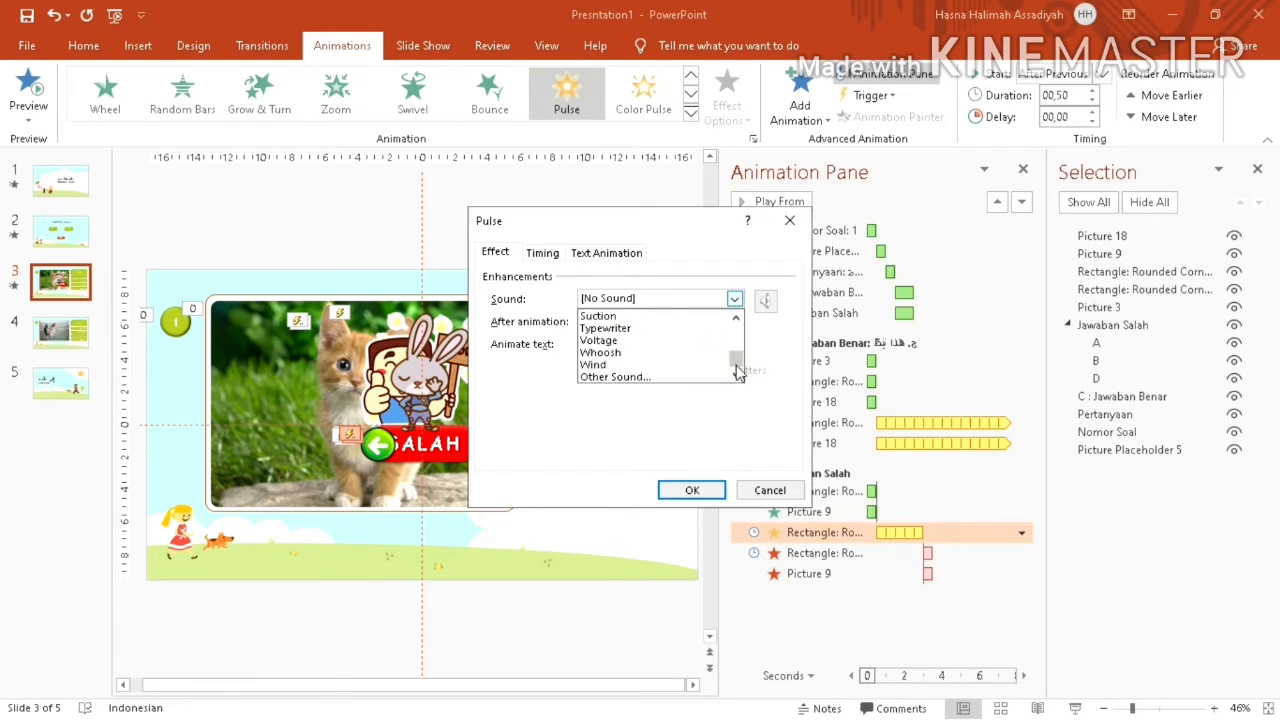
left_click(712, 377)
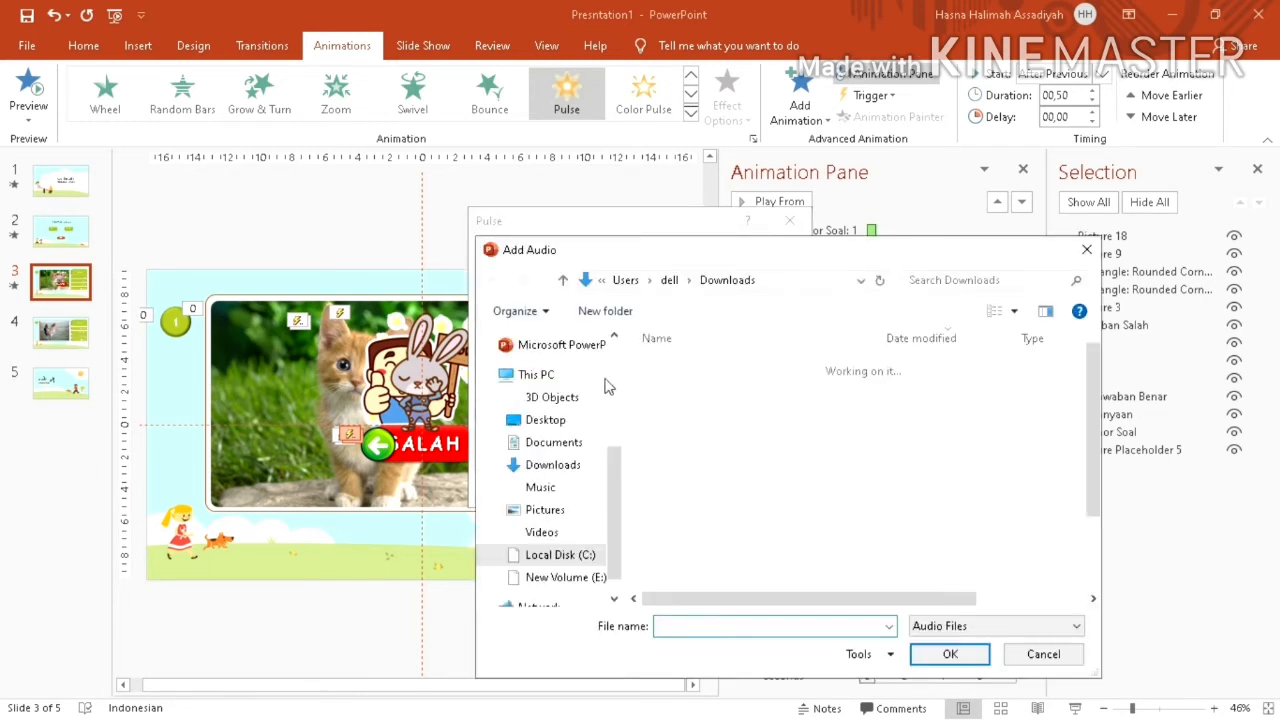
left_click(668, 392)
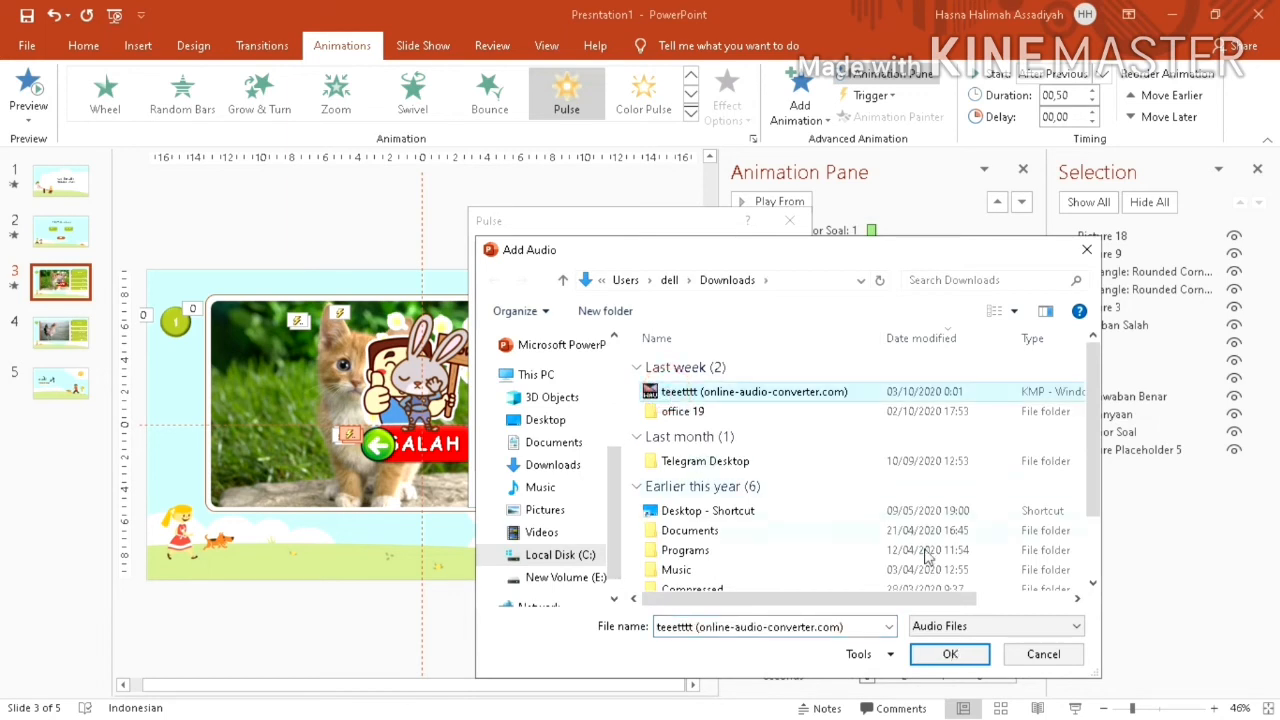
left_click(940, 653)
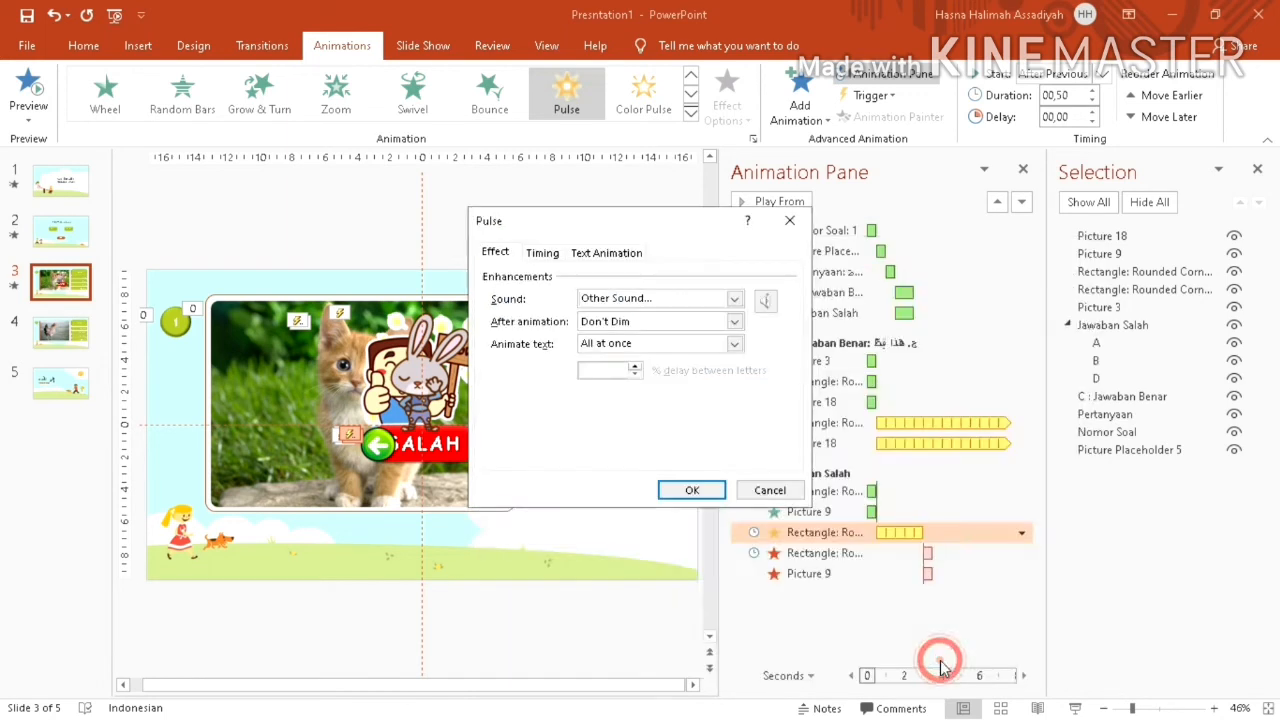
left_click(693, 490)
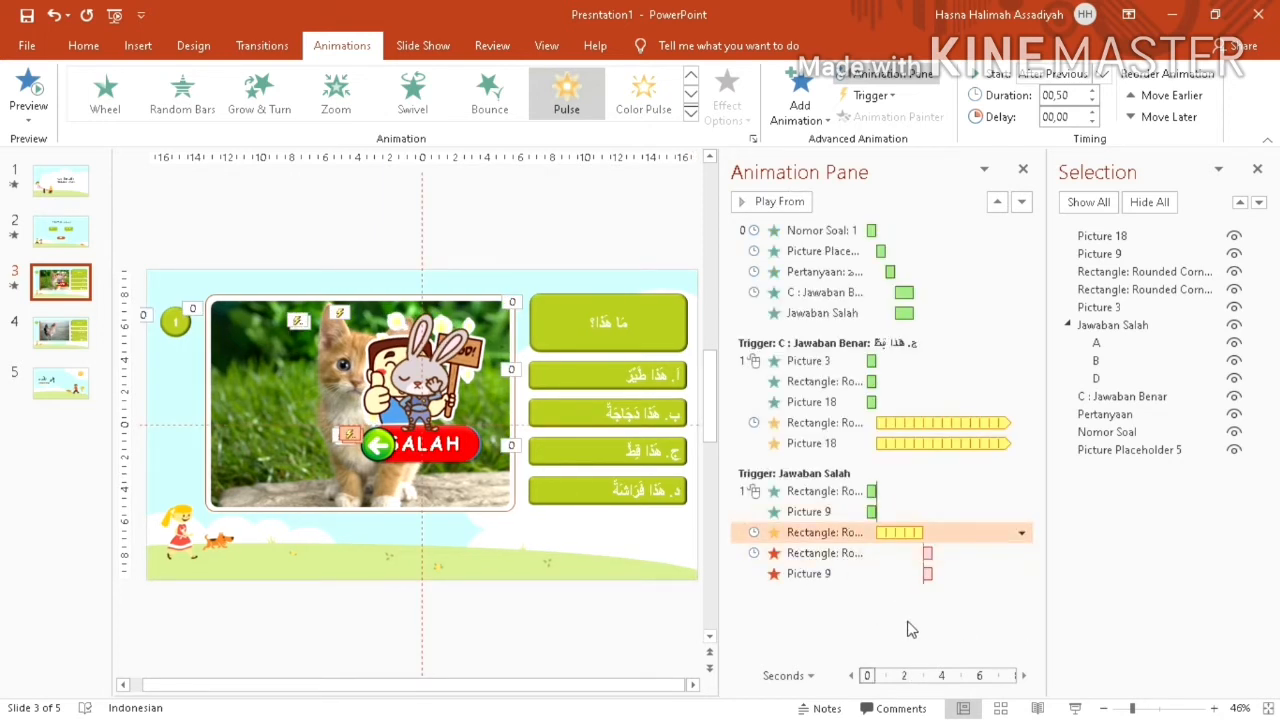
- Add the Applause sound to the rectangle's Pulse effect under the "C : Jawaban Benar" trigger
left_click(951, 423)
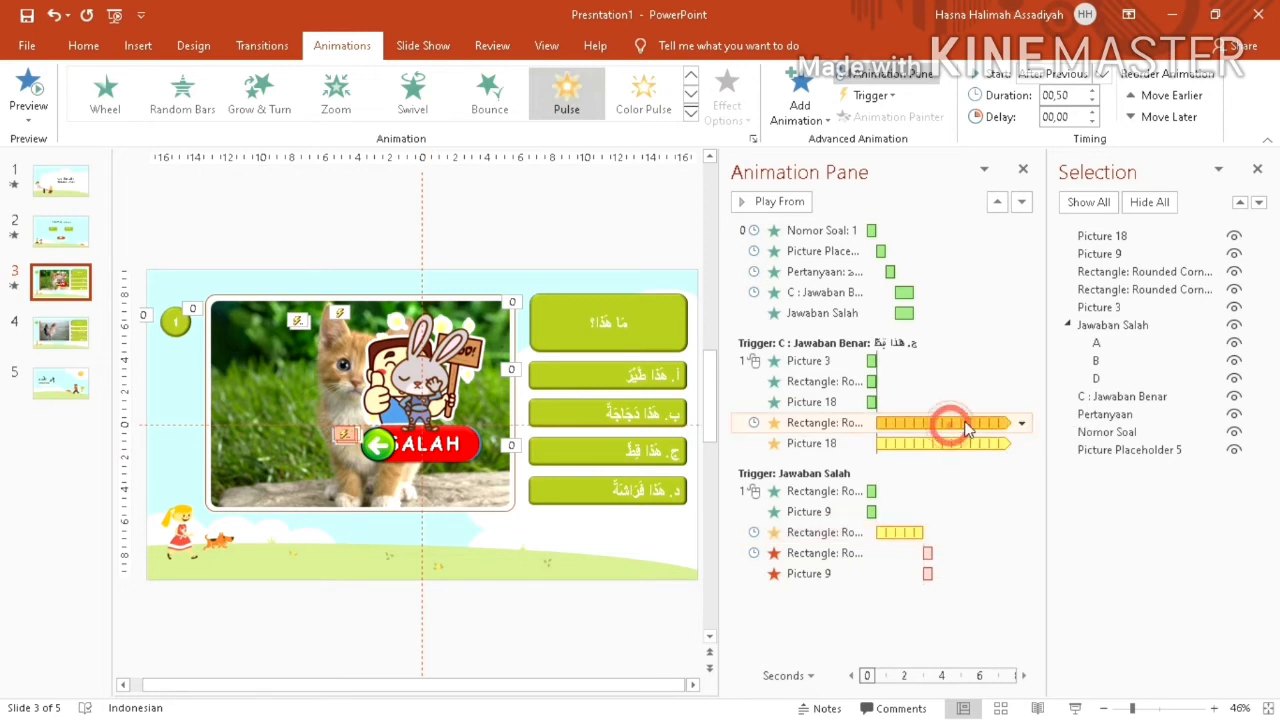
left_click(1020, 424)
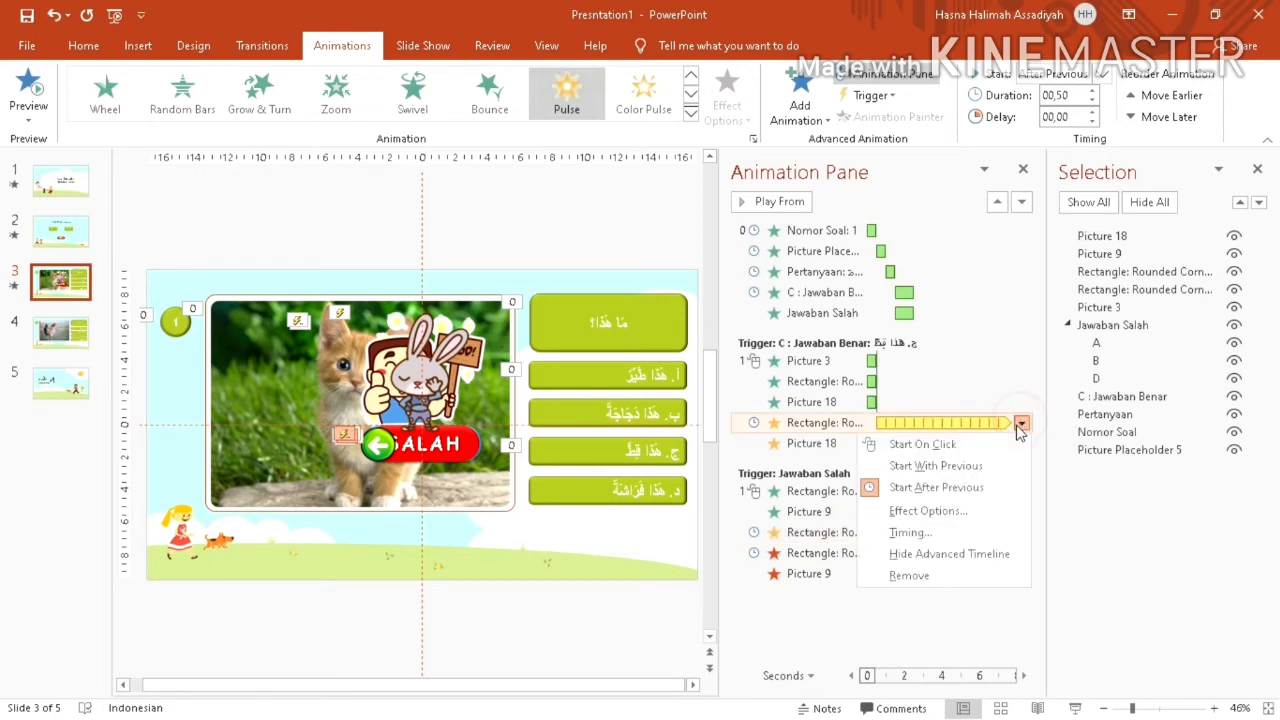
left_click(941, 514)
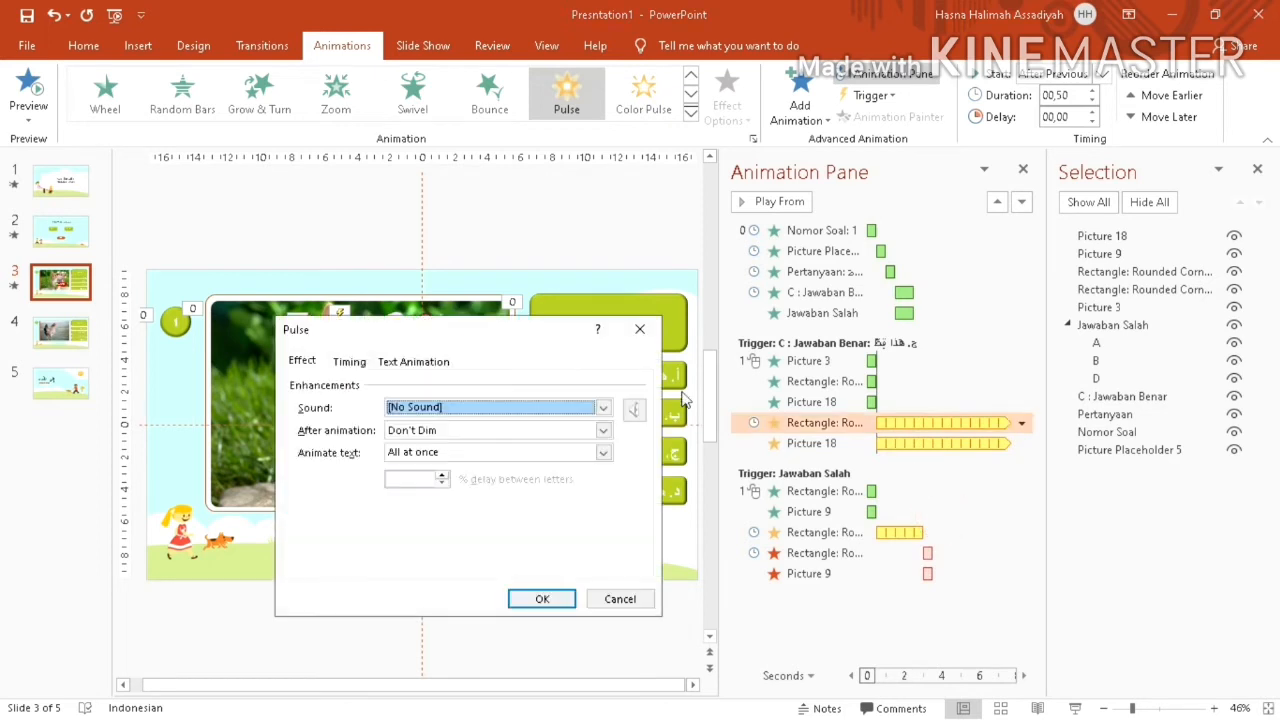
left_click(467, 410)
left_click(467, 410)
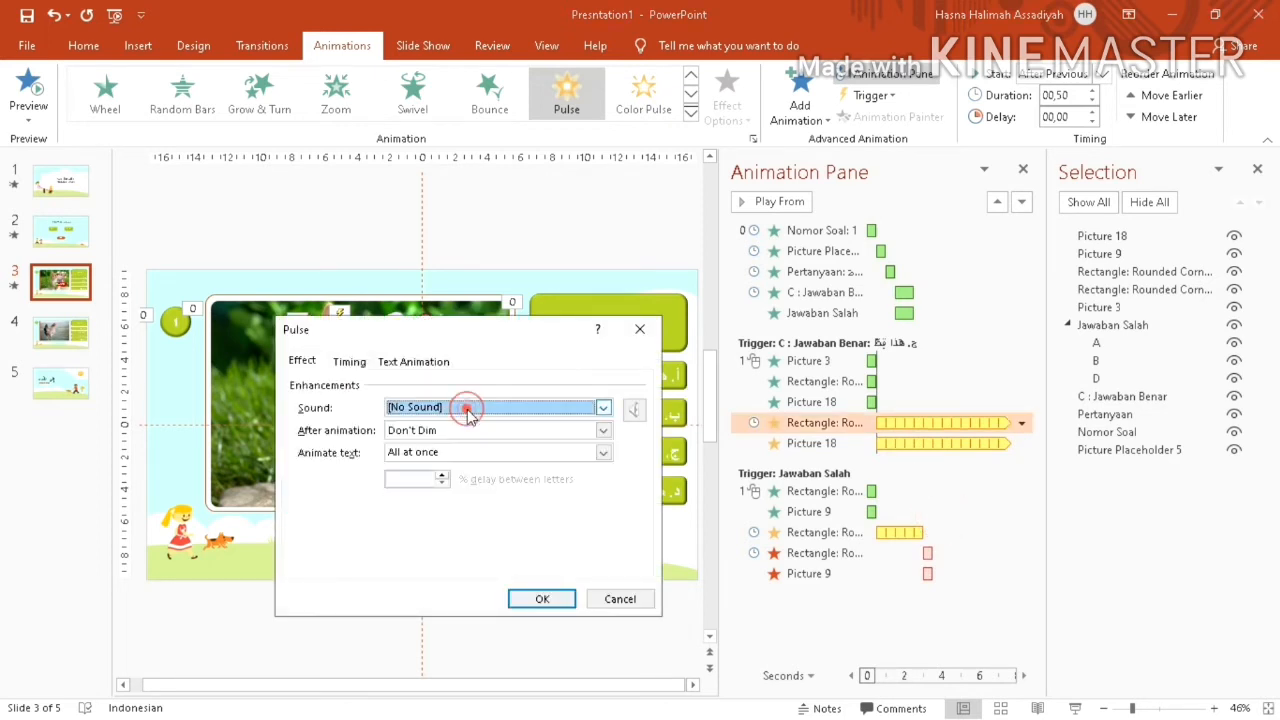
left_click(467, 410)
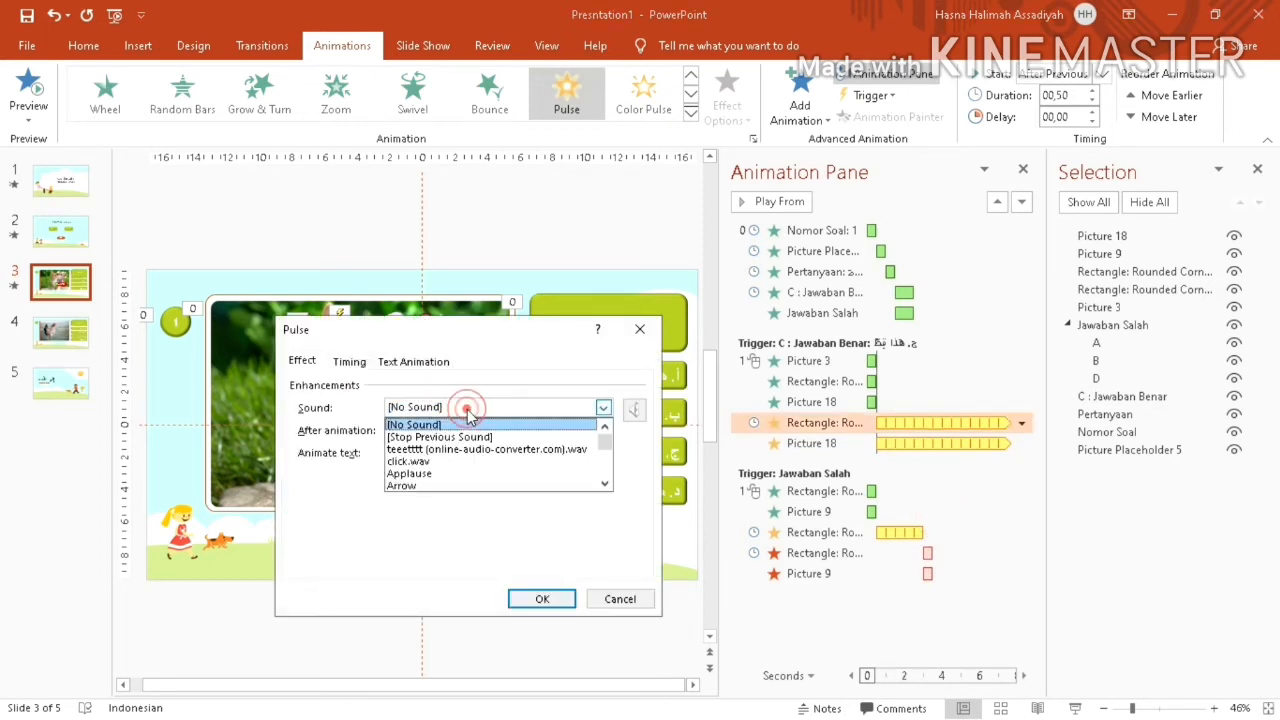
left_click(468, 476)
left_click(541, 598)
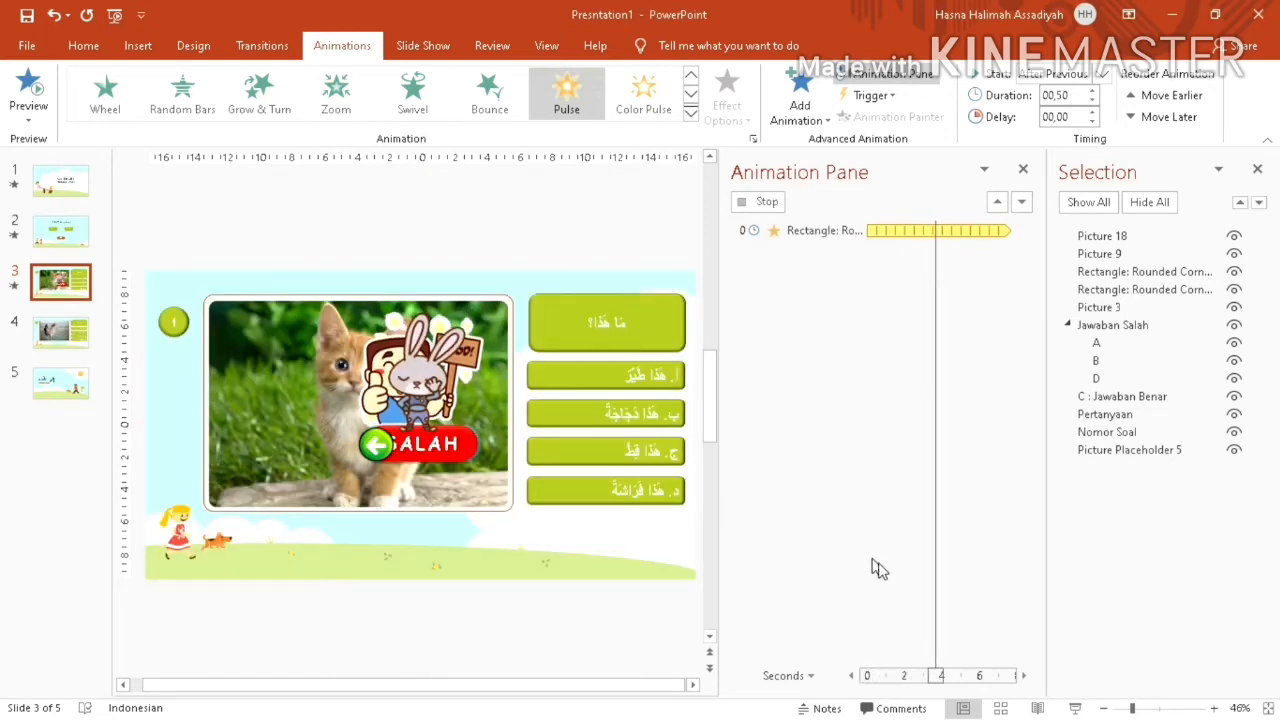
- Test slide 3 in the slide show by choosing the first and third answers, return through the BENAR arrow, and exit the show
left_click(1078, 707)
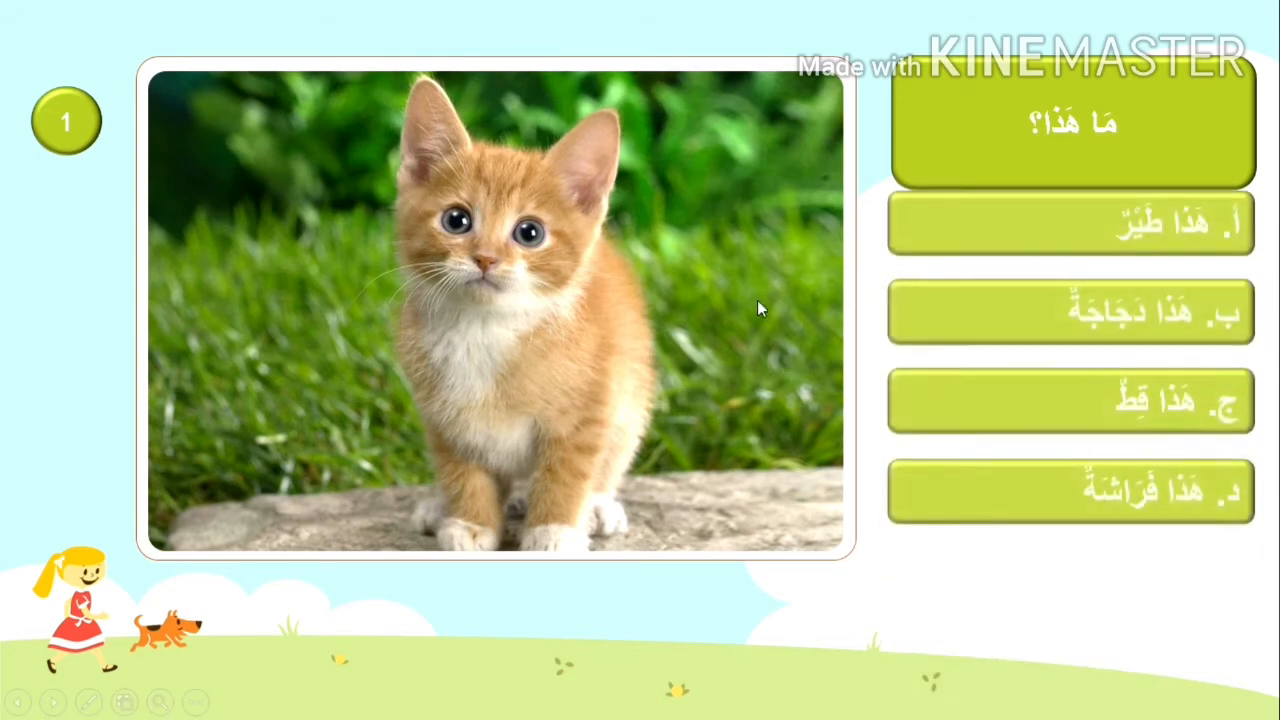
left_click(1073, 254)
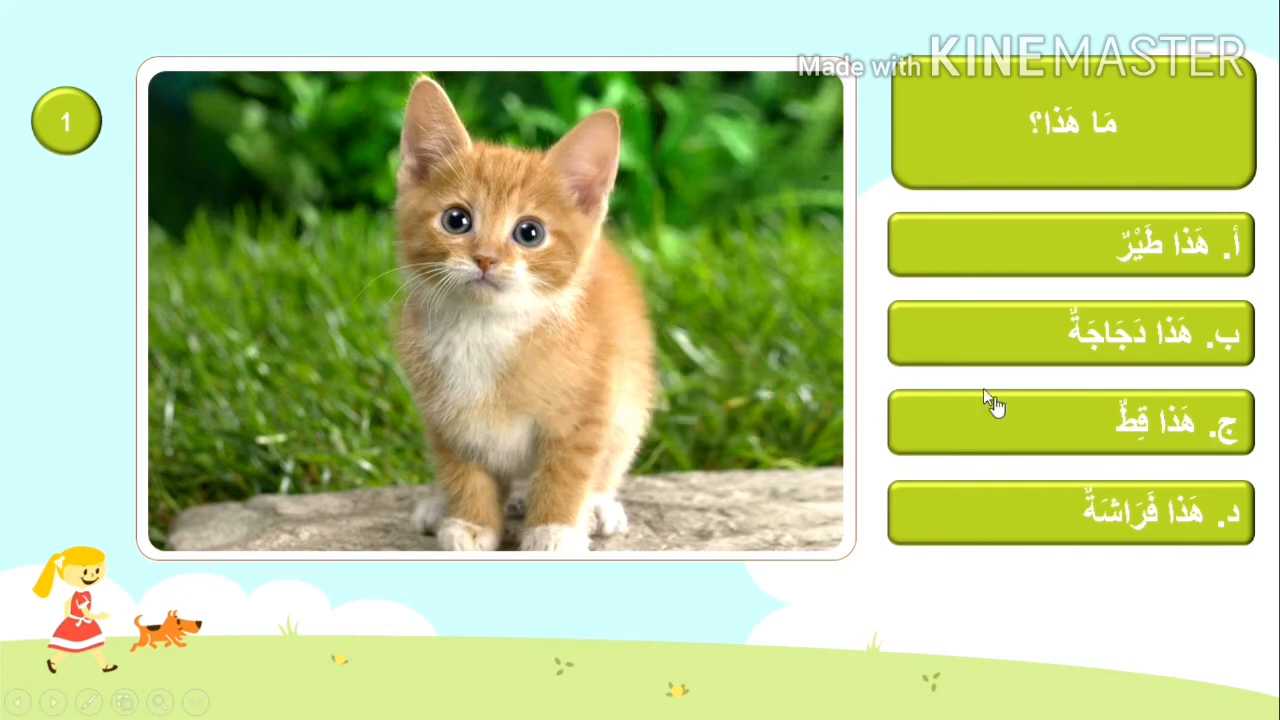
left_click(1025, 438)
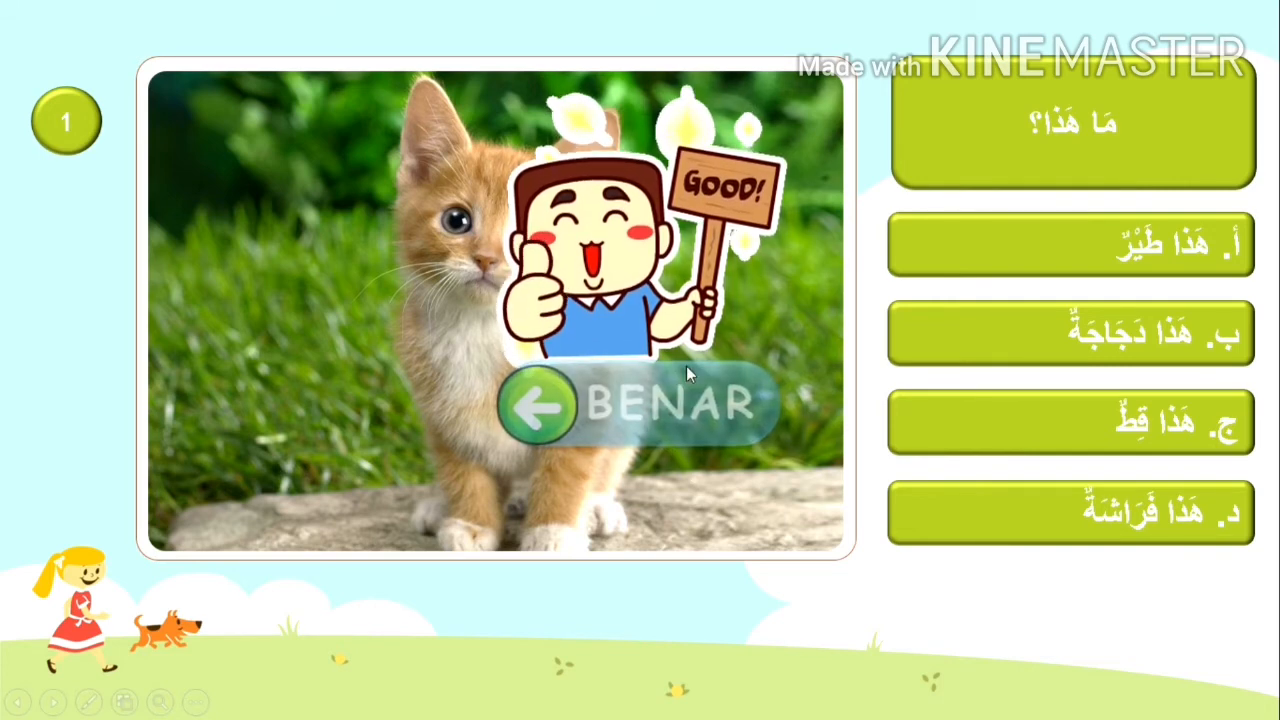
left_click(541, 410)
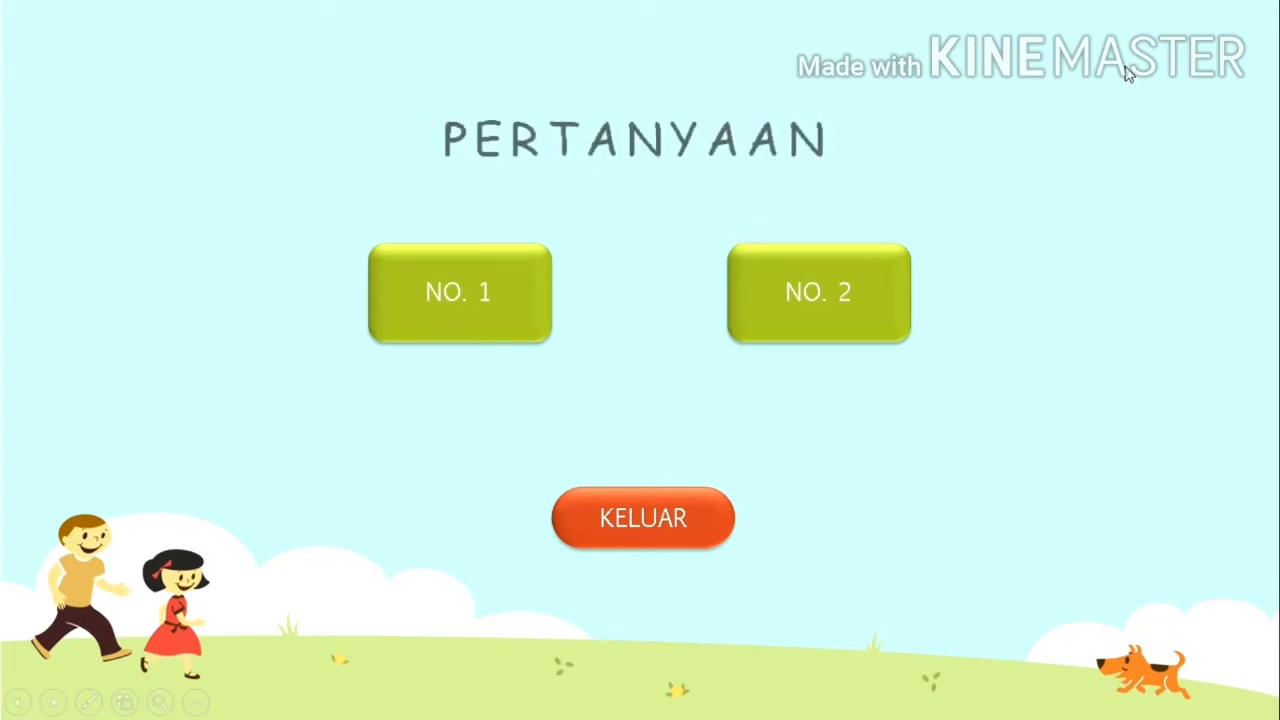
key("Escape")
- Apply the Zoom entrance animation to the question number circle on slide 4
left_click(61, 340)
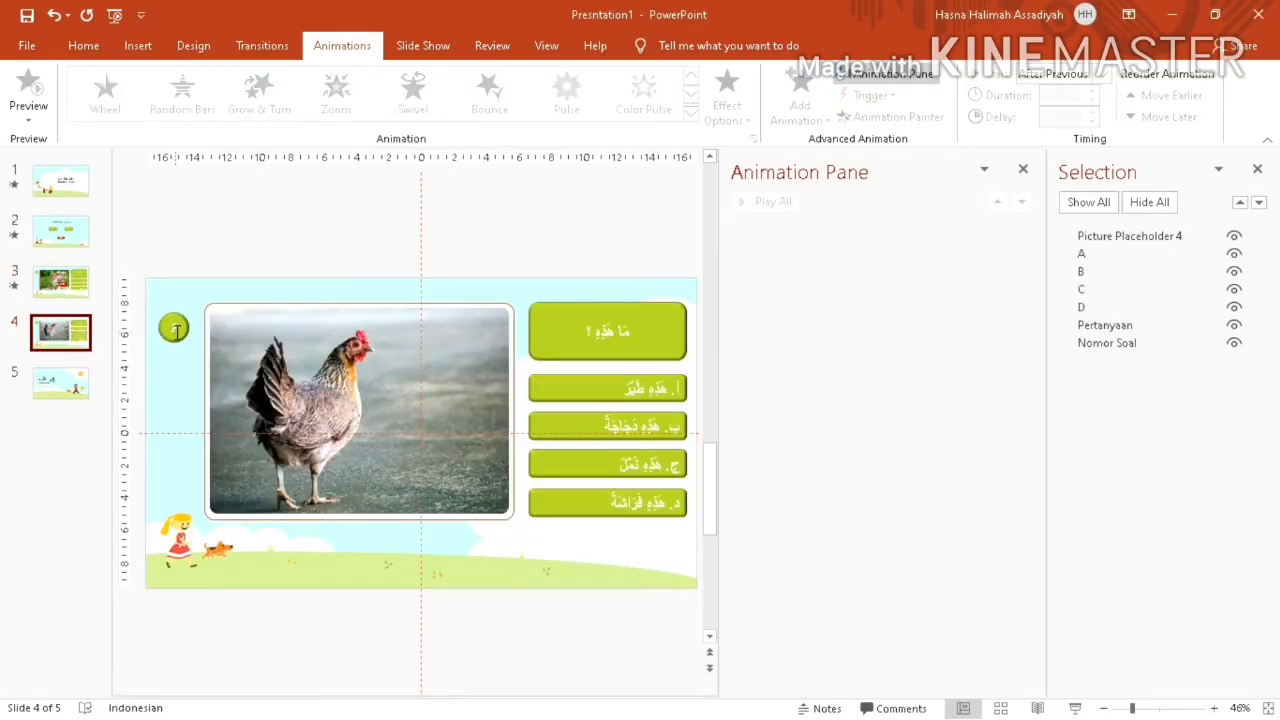
left_click(174, 330)
left_click(168, 339)
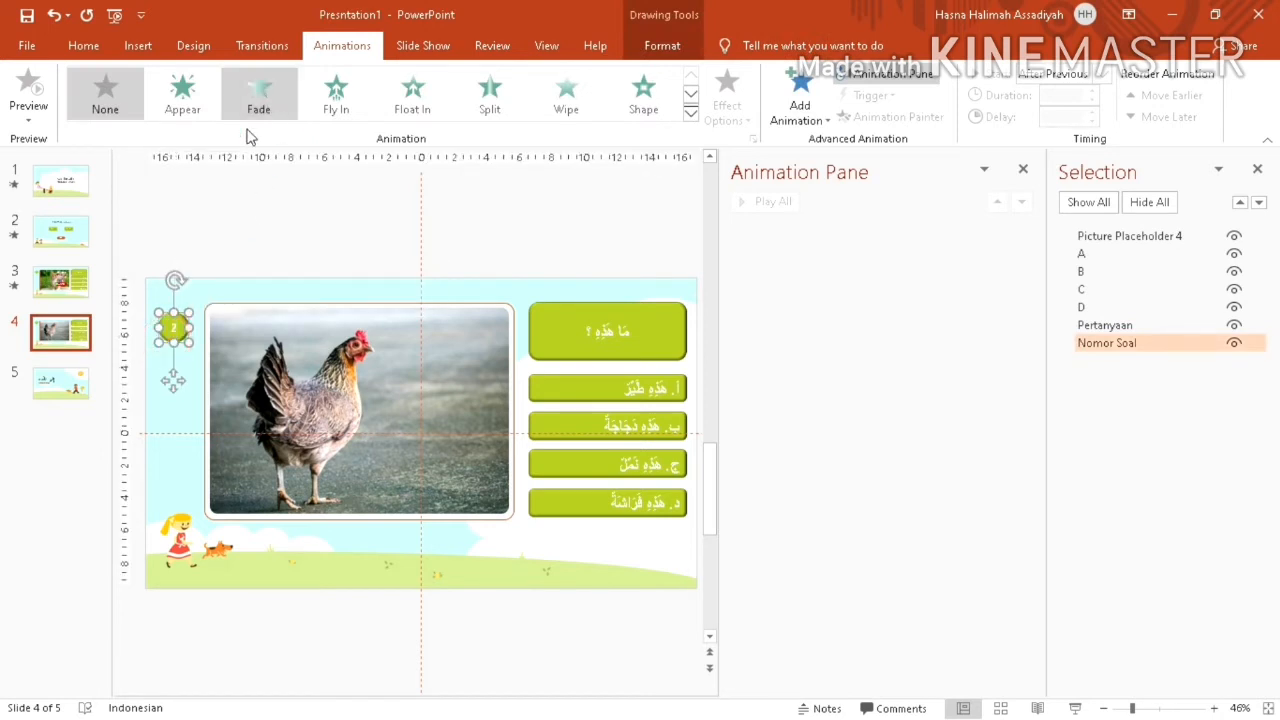
left_click(690, 93)
left_click(336, 92)
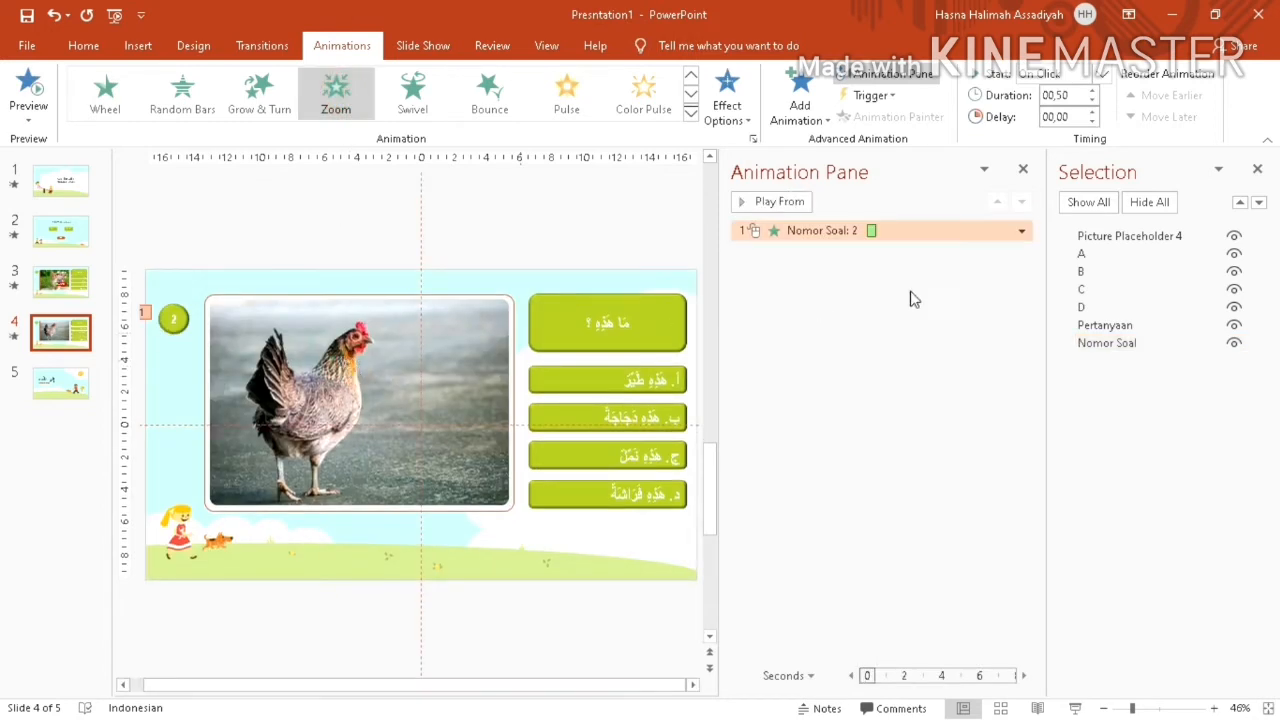
- Set the question number's Zoom animation to start After Previous
left_click(1021, 230)
left_click(930, 340)
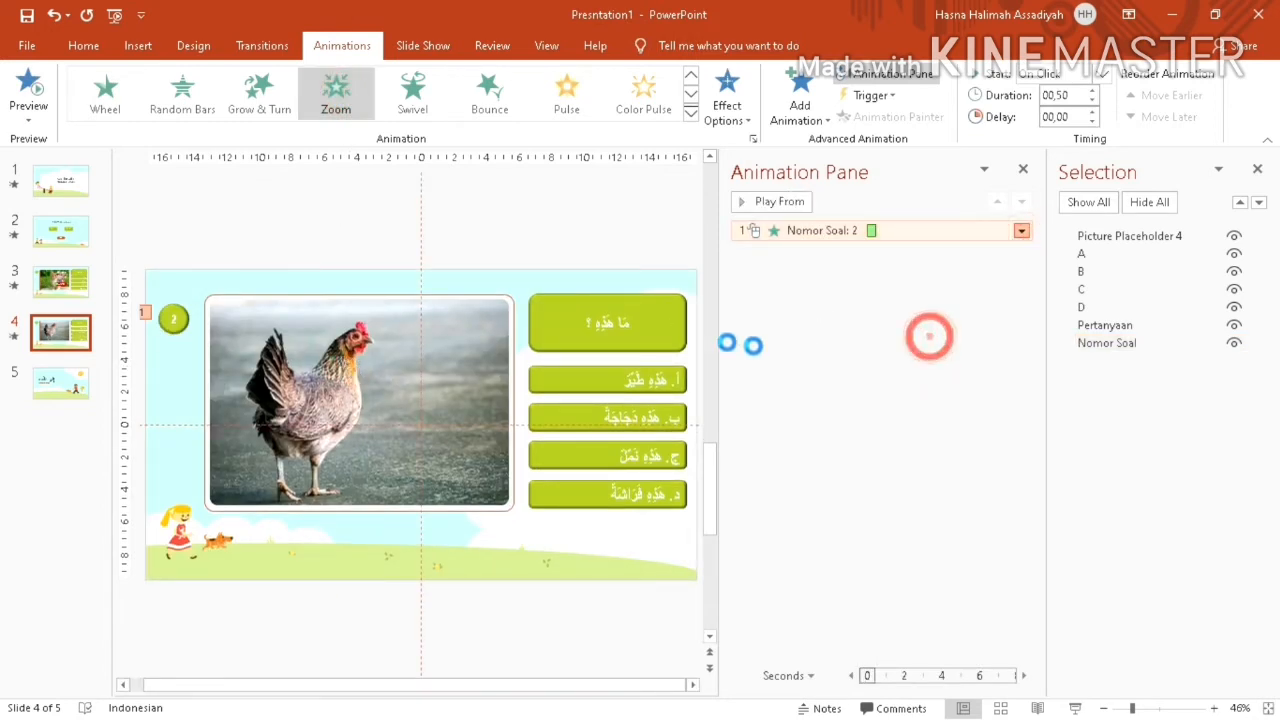
left_click(430, 389)
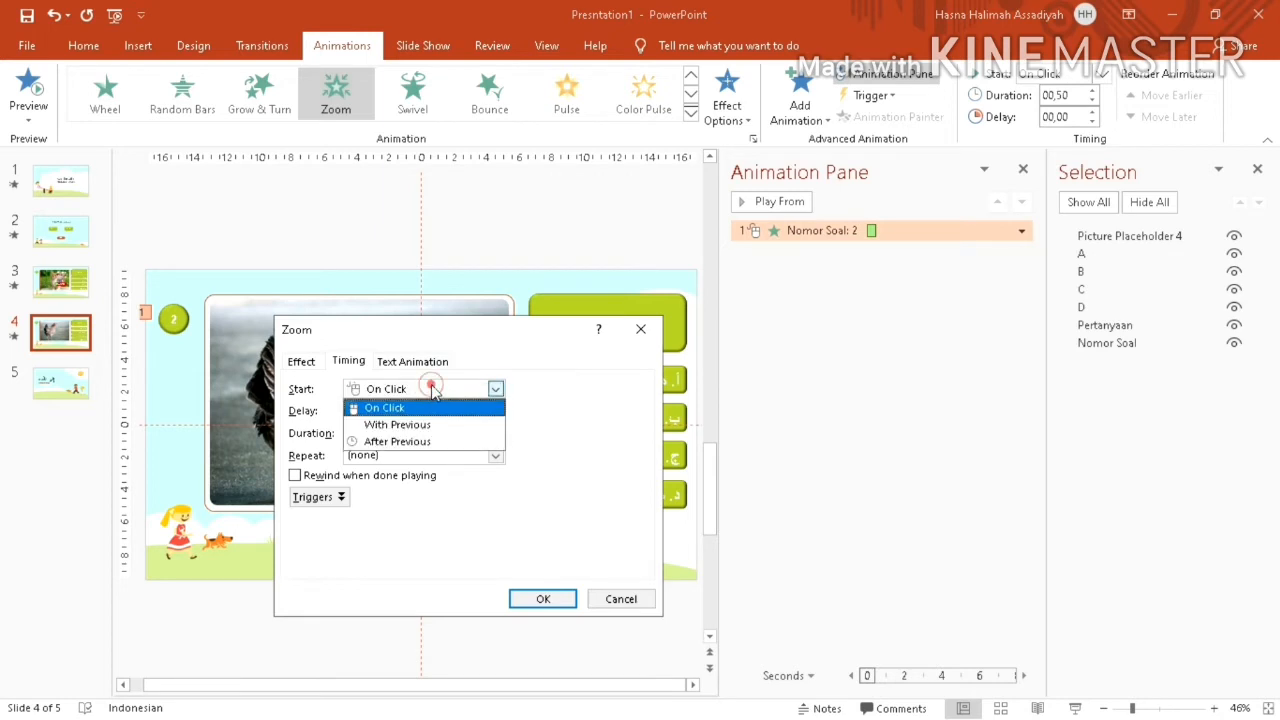
left_click(420, 443)
left_click(543, 599)
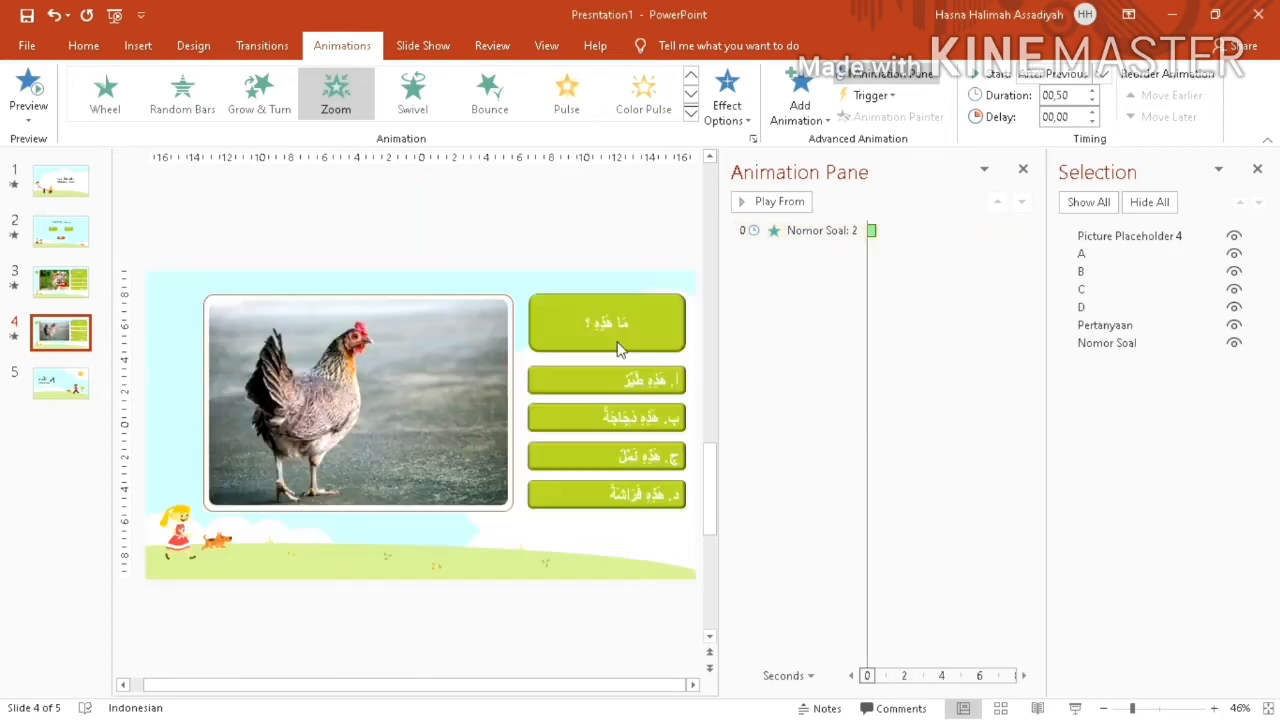
- Apply the Zoom entrance animation to the chicken picture on slide 4 and set it to start After Previous
left_click(366, 375)
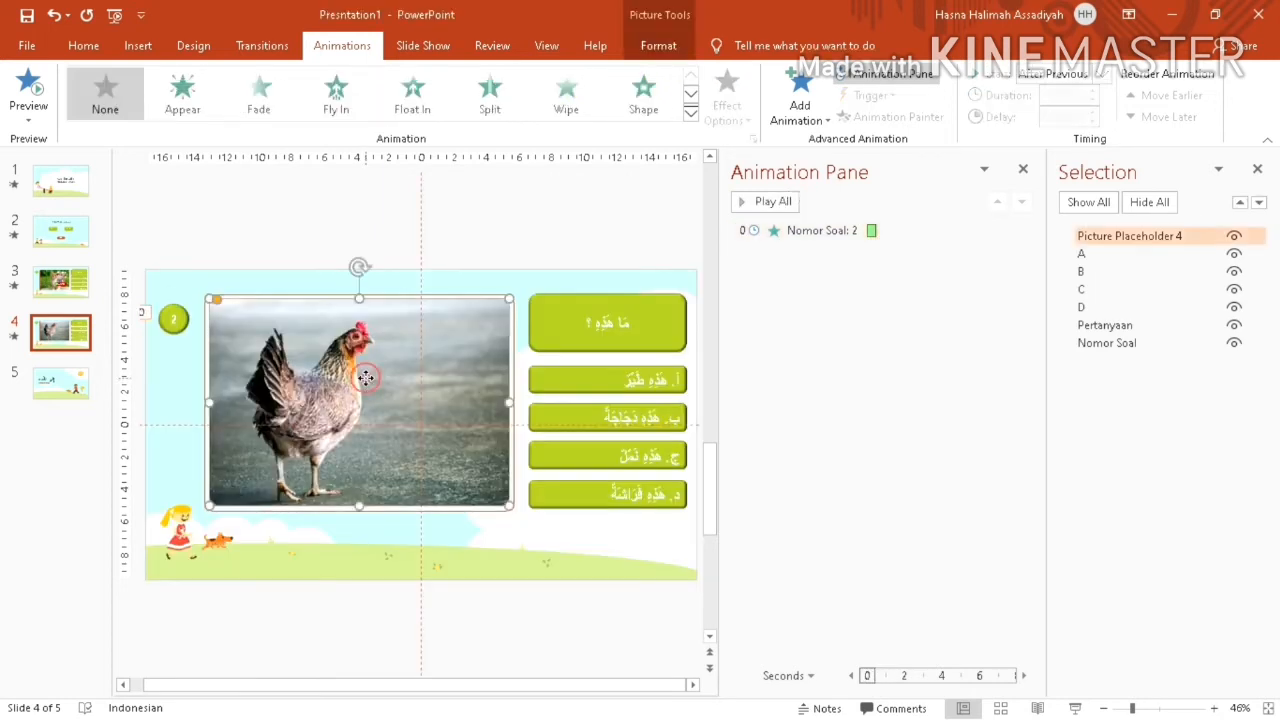
left_click(690, 97)
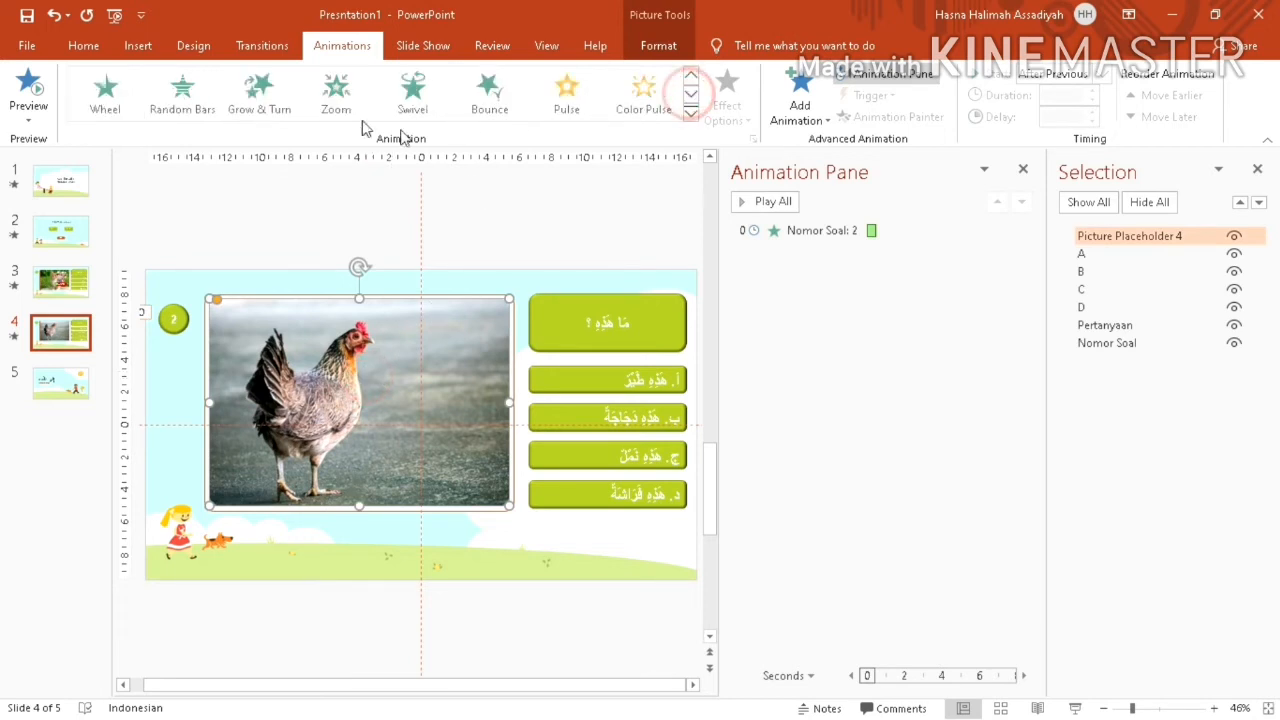
left_click(336, 92)
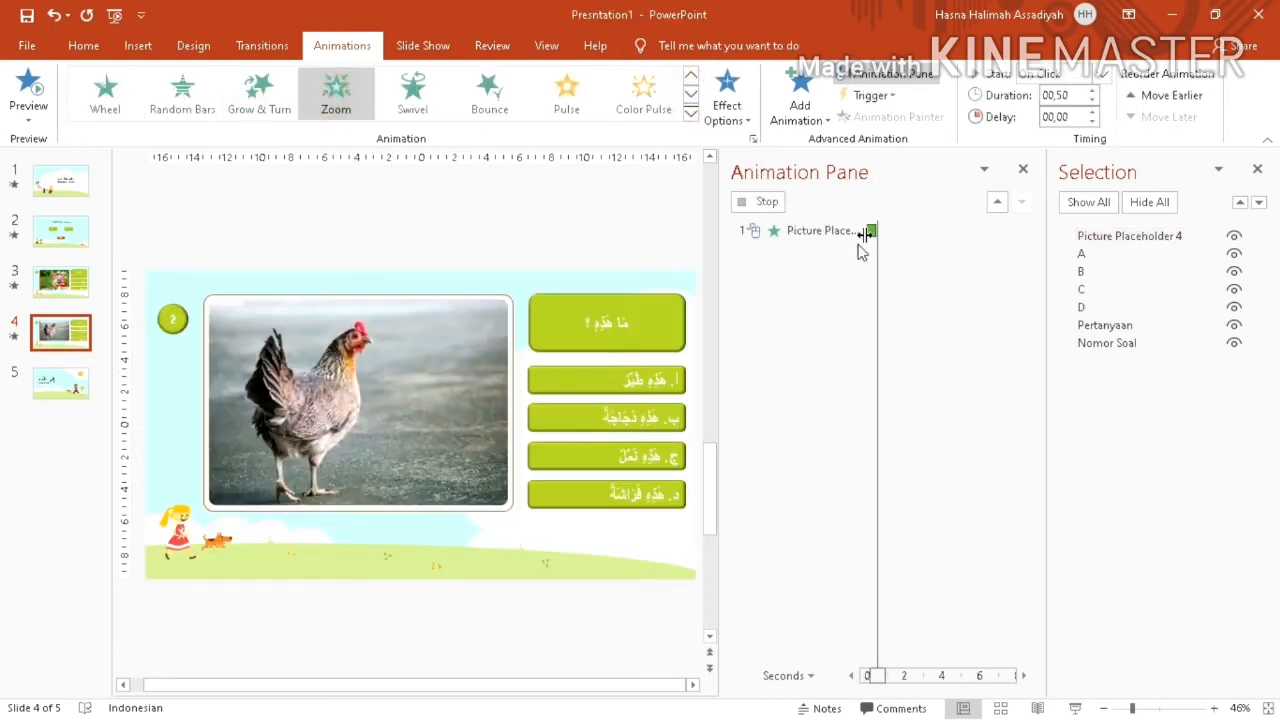
left_click(1021, 251)
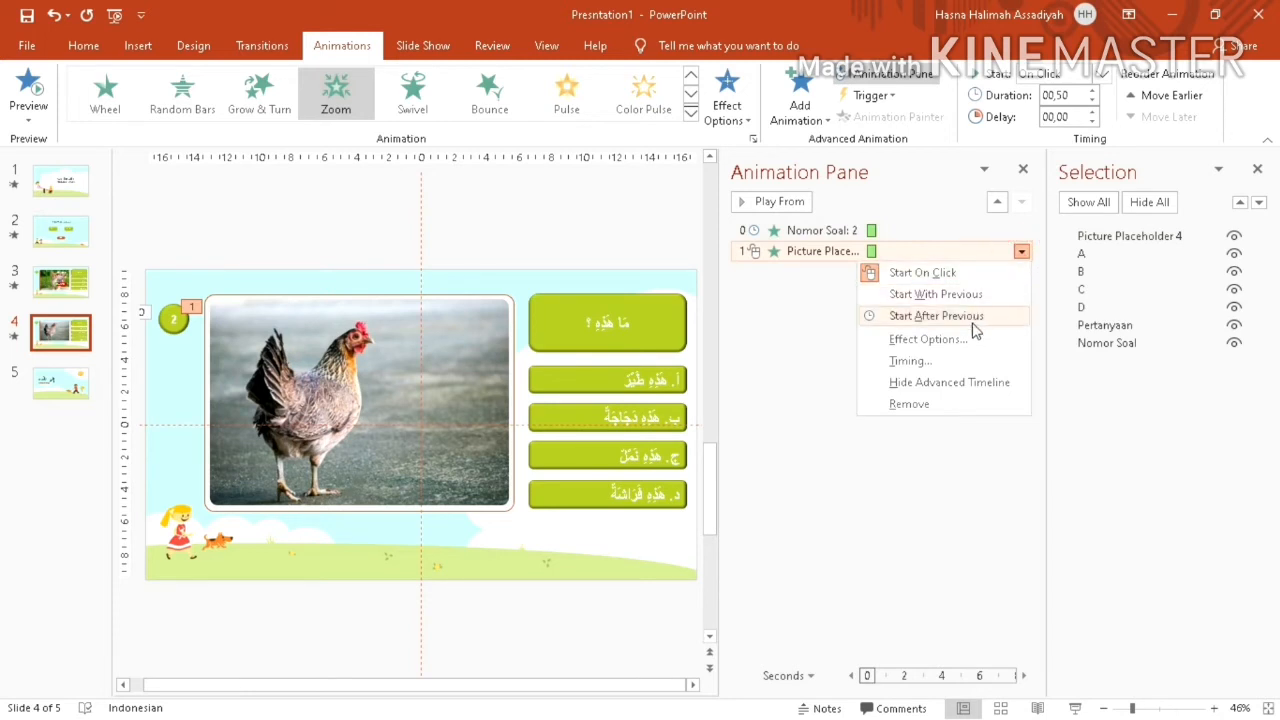
left_click(953, 364)
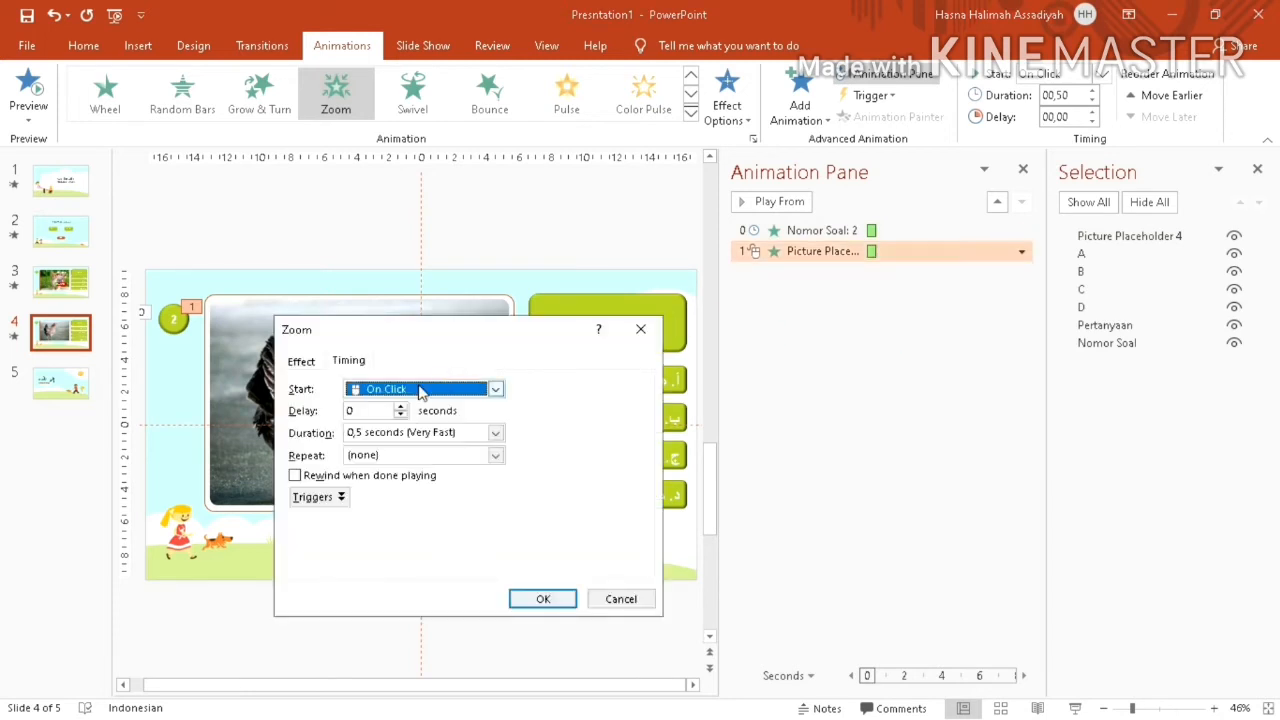
left_click(421, 390)
left_click(420, 444)
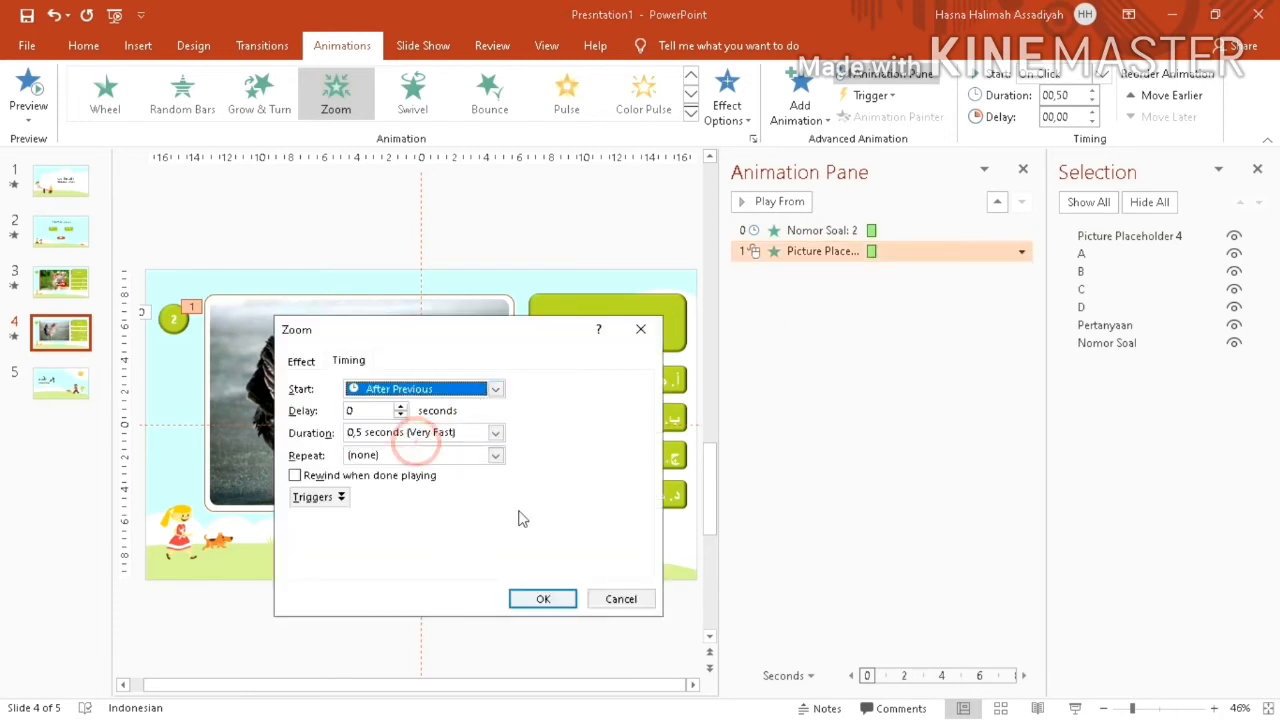
left_click(540, 598)
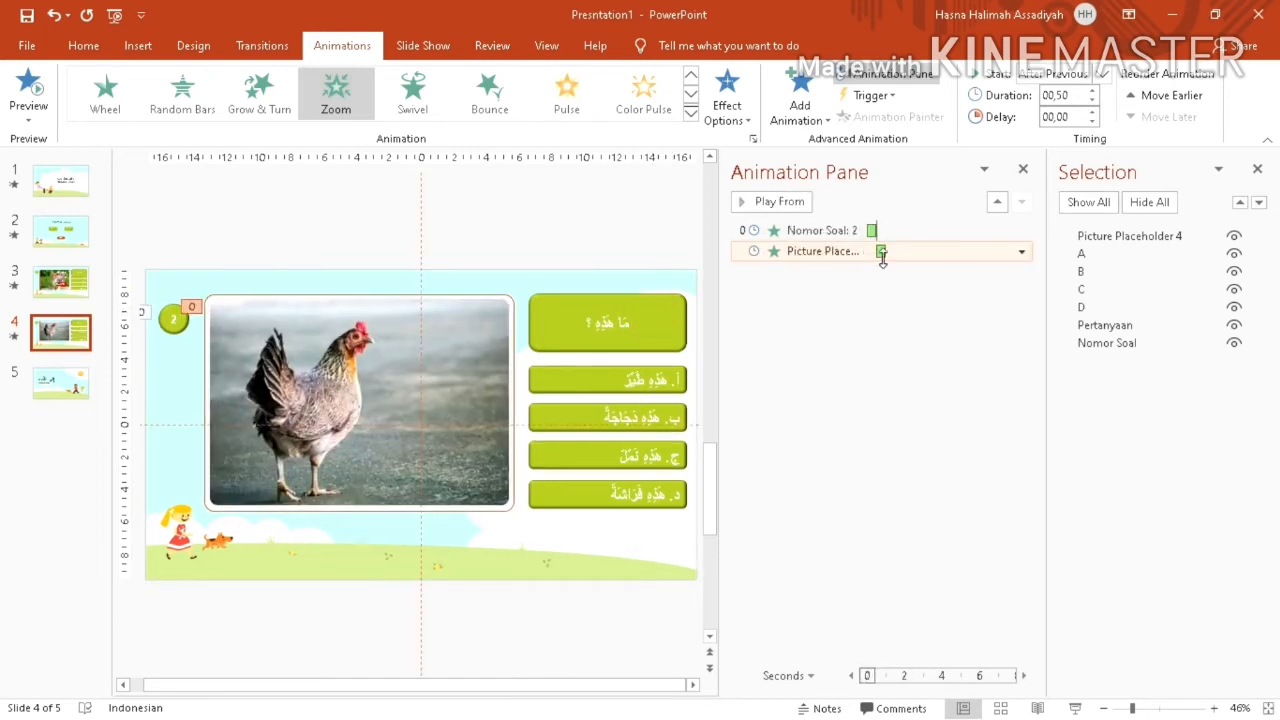
- Apply the Zoom entrance animation to the question box on slide 4
left_click(588, 320)
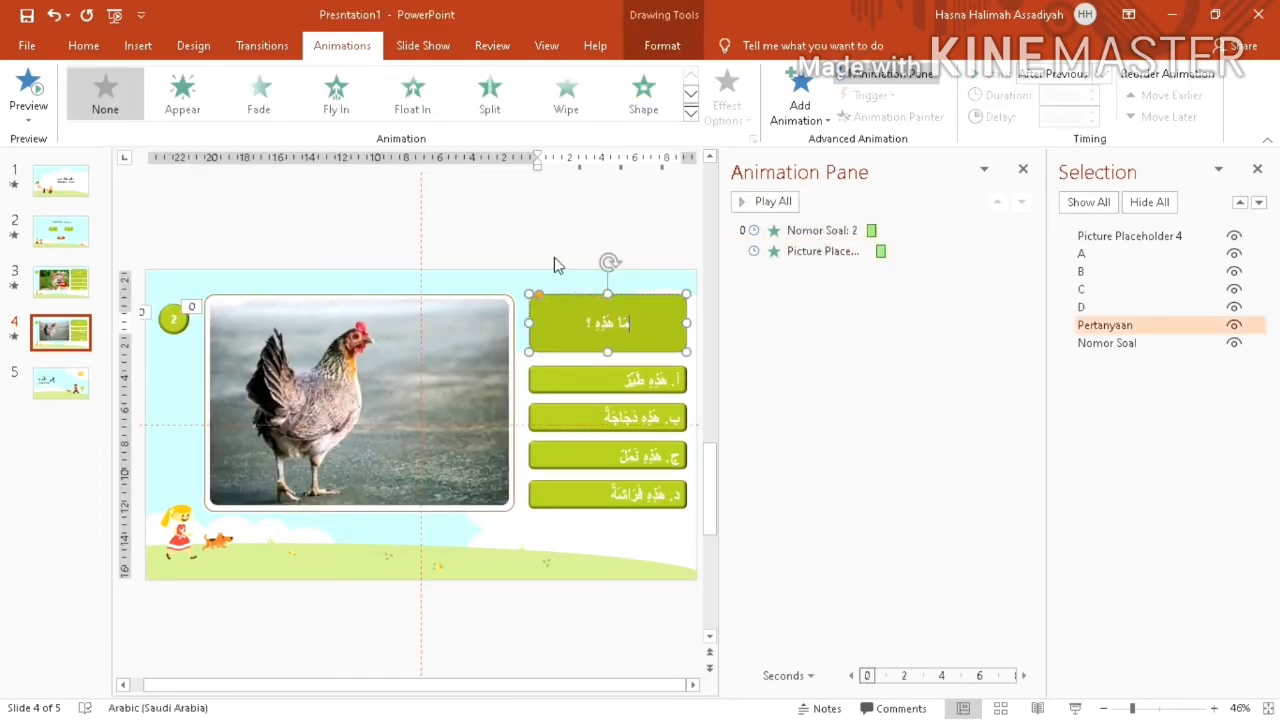
left_click(690, 92)
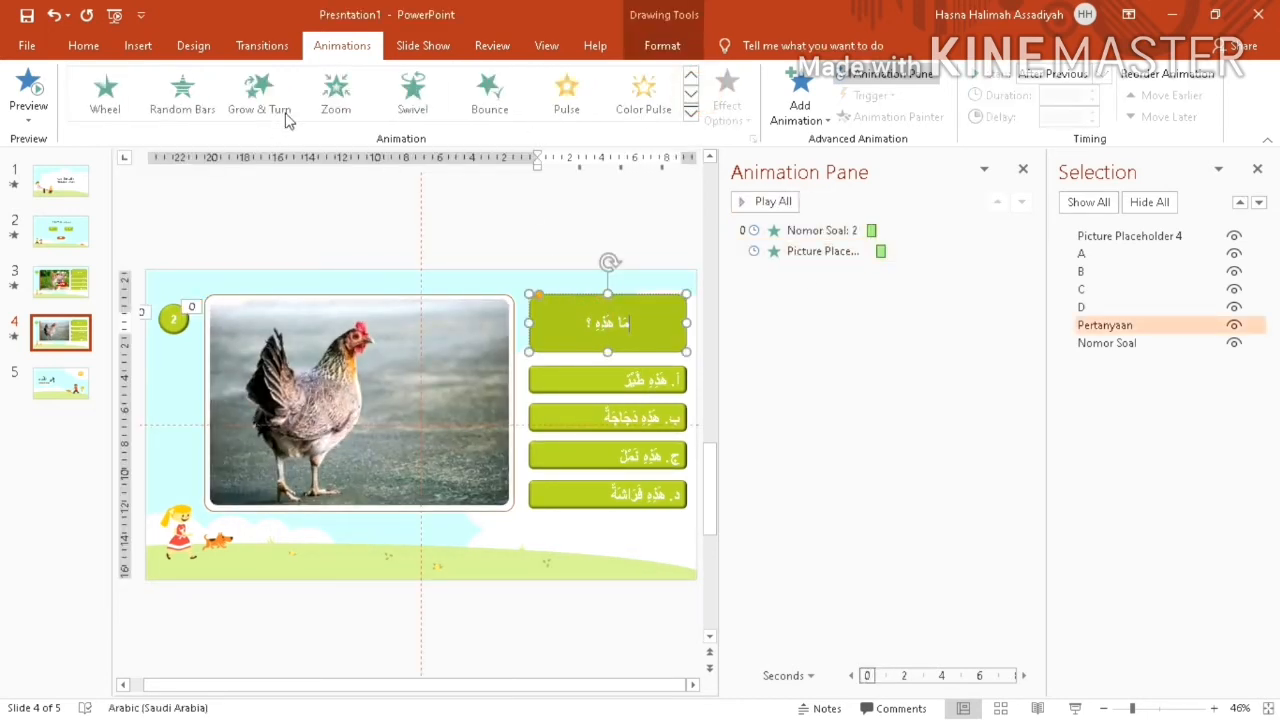
left_click(571, 293)
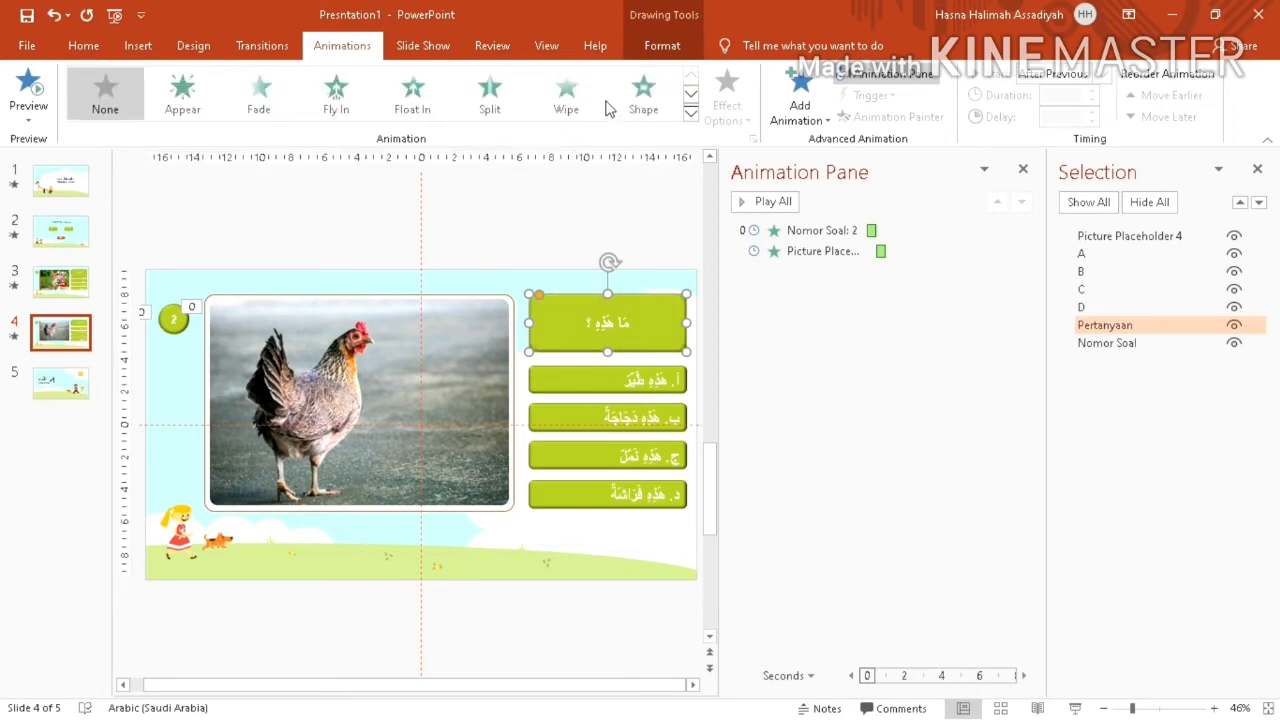
left_click(690, 93)
left_click(336, 92)
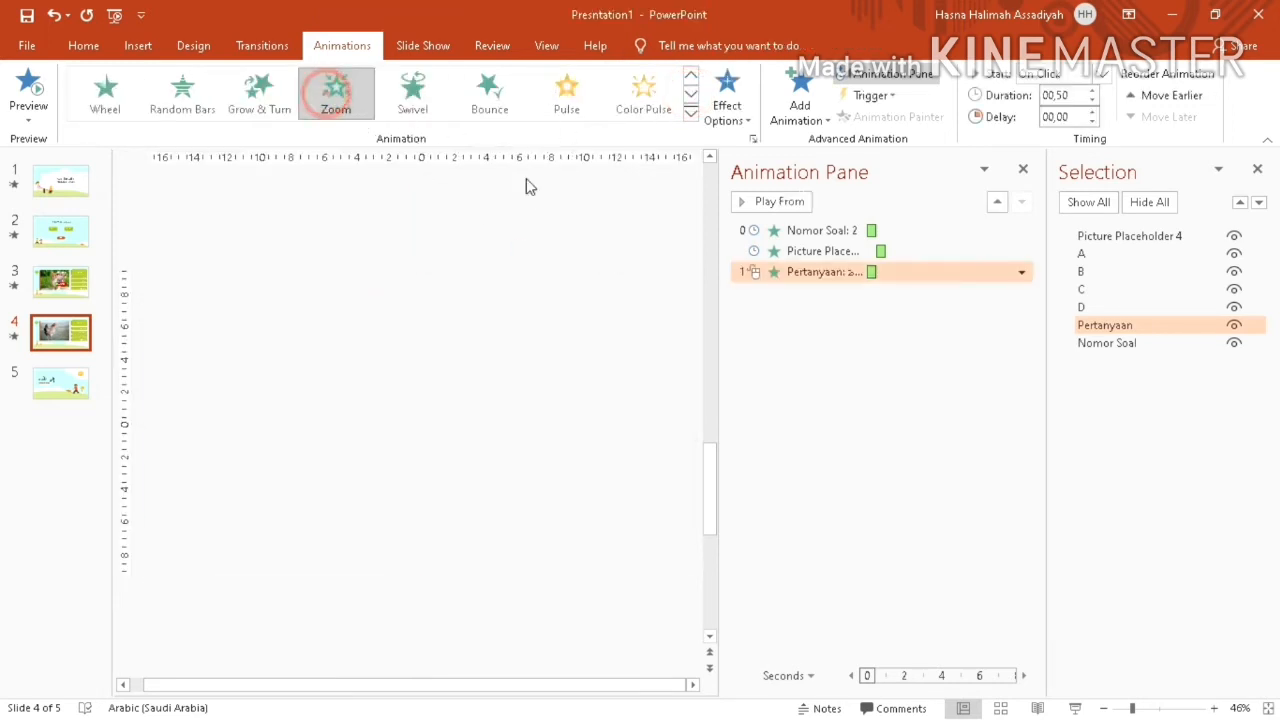
- Set the question box's Zoom animation to start After Previous
left_click(1021, 272)
left_click(940, 383)
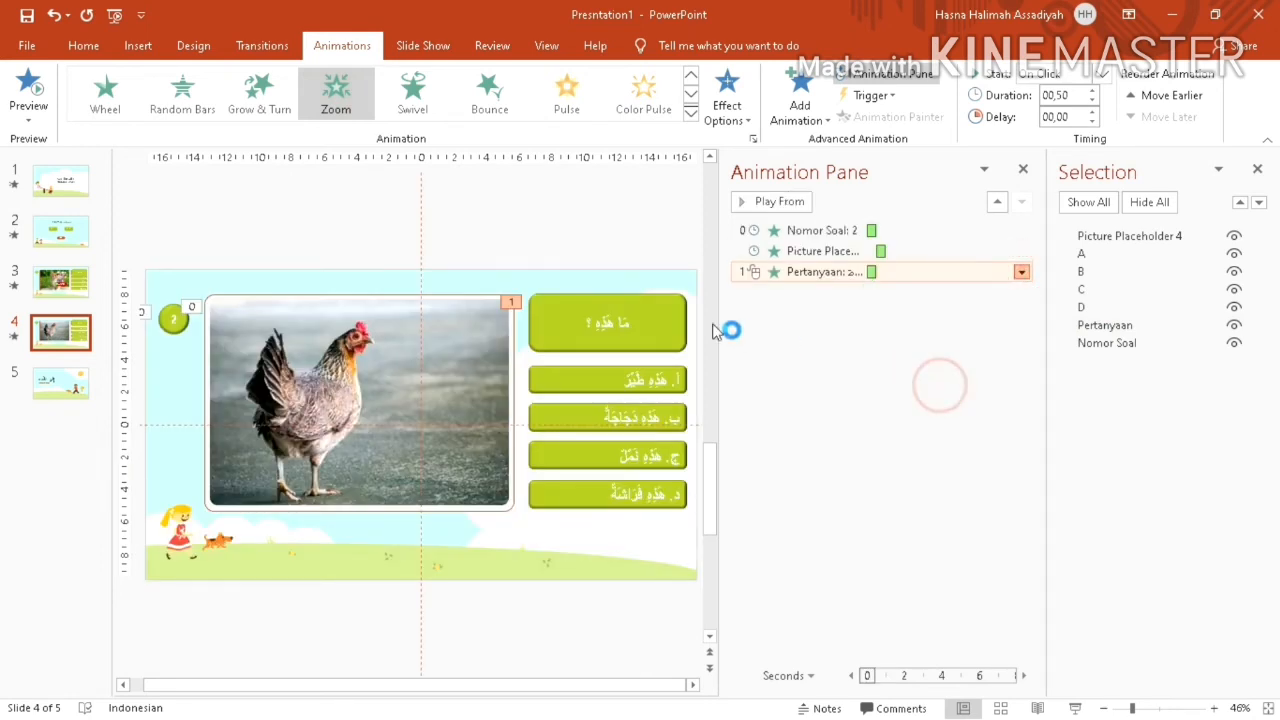
left_click(463, 392)
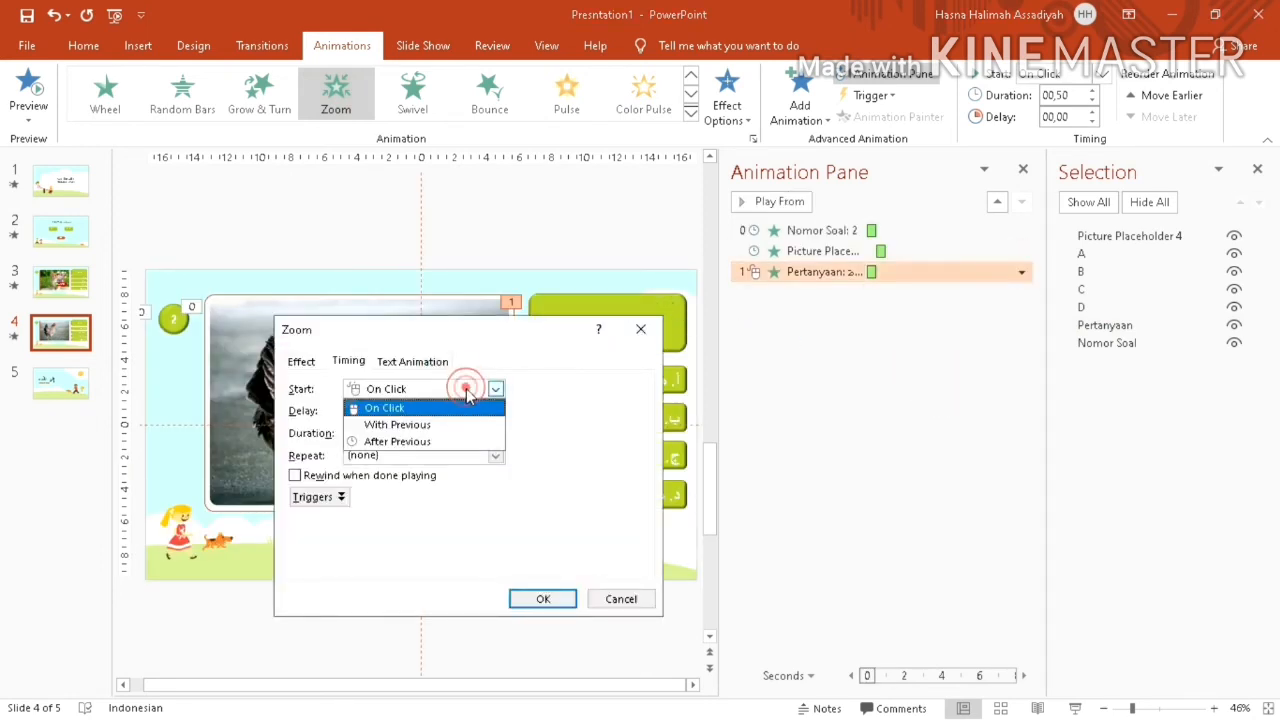
left_click(446, 441)
left_click(541, 599)
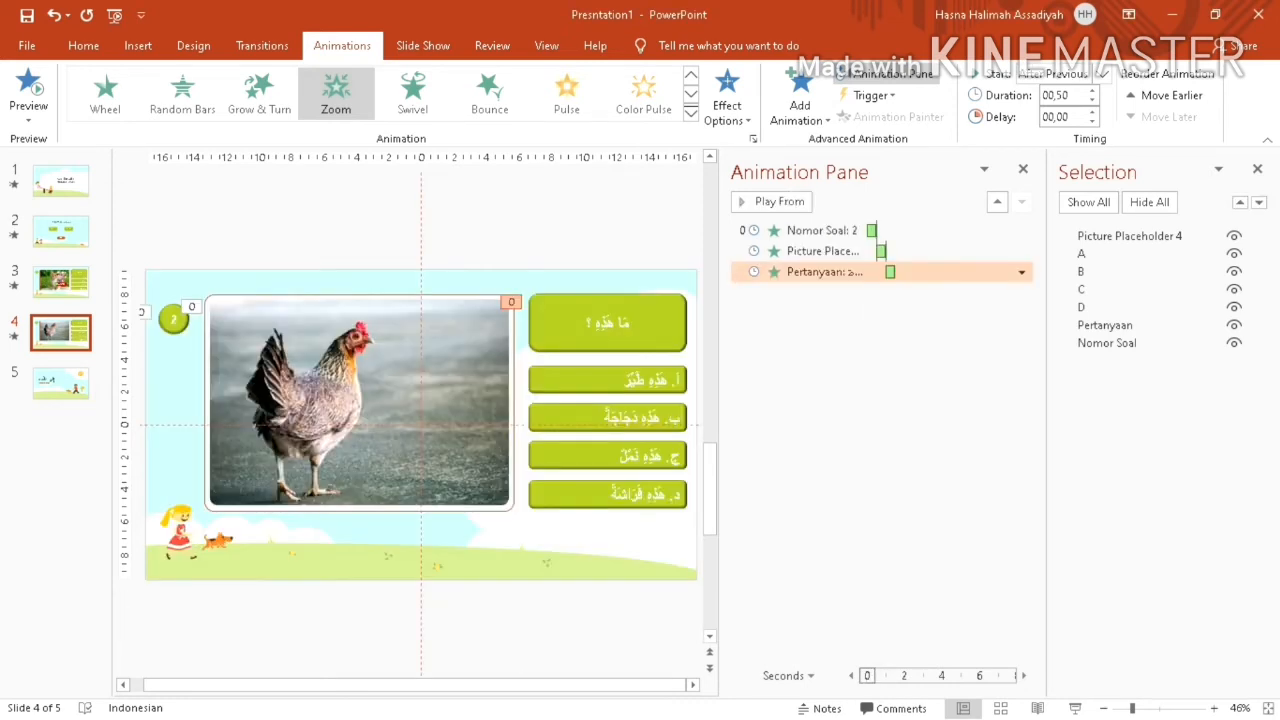
- Check which answer box on slide 4 each of the object names A, B, C and D belongs to
left_click(541, 375)
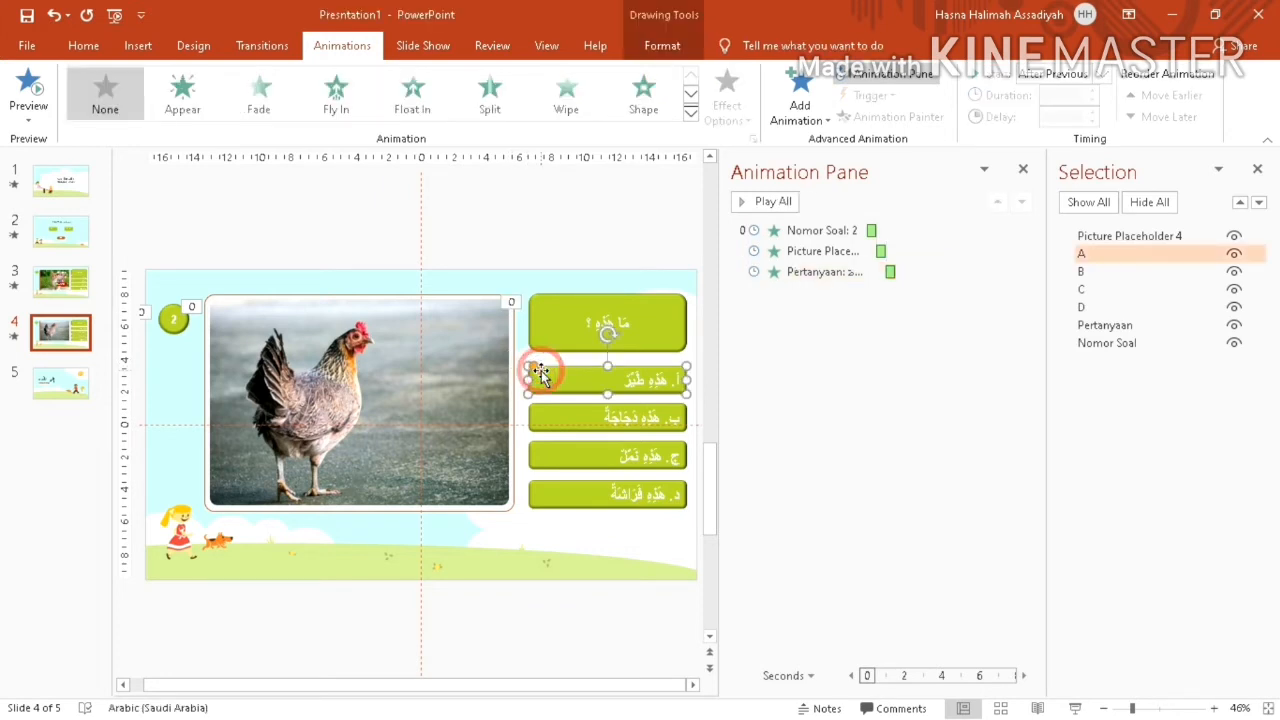
left_click(595, 552)
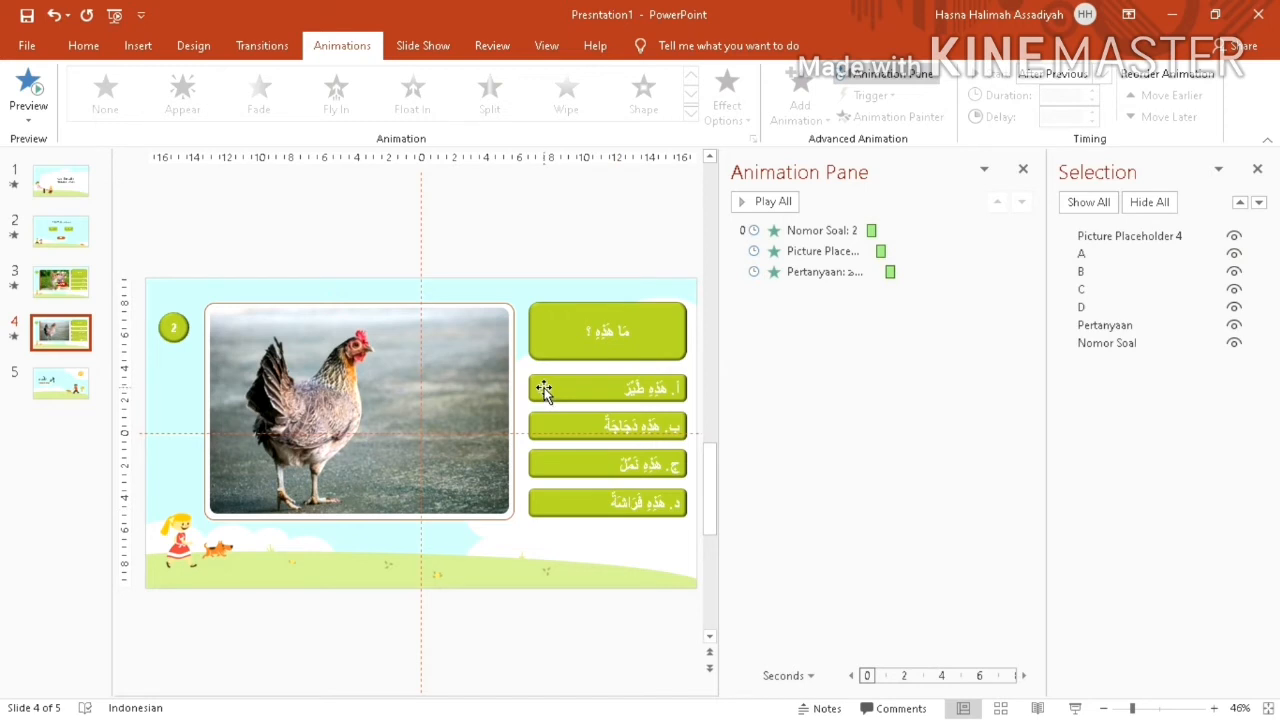
left_click(1100, 253)
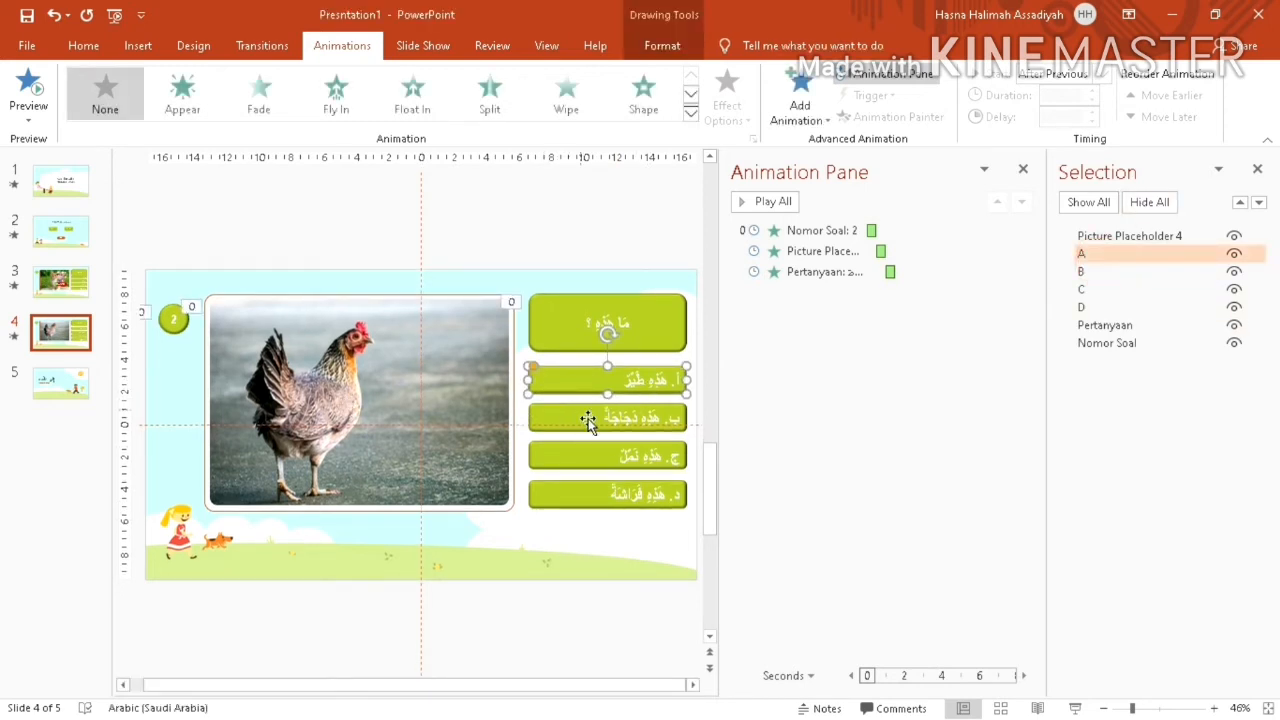
left_click(1118, 272)
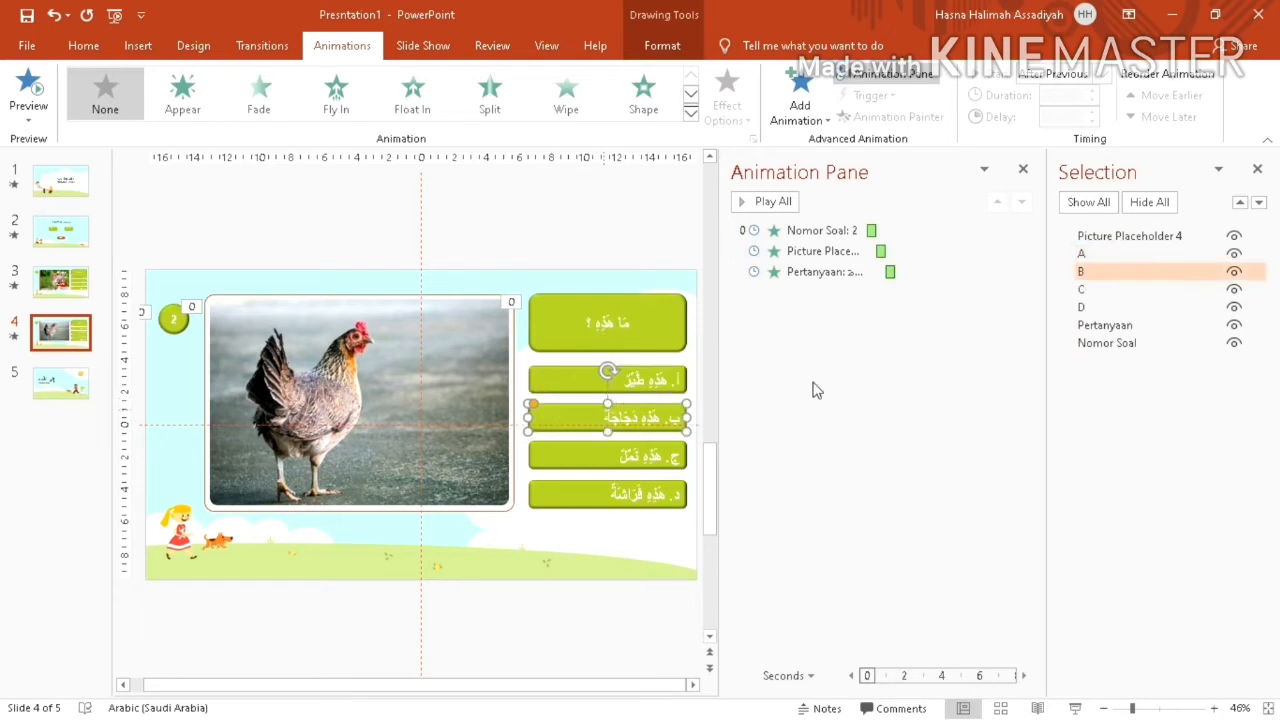
left_click(1100, 289)
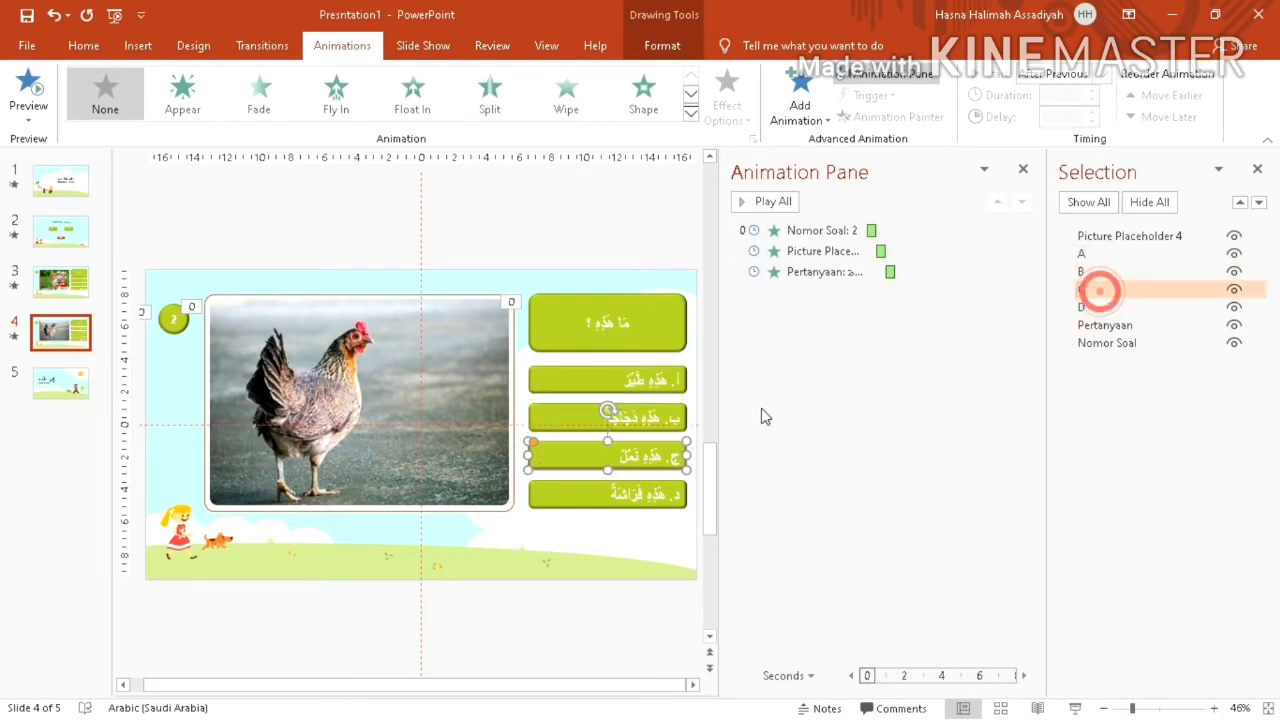
left_click(1152, 306)
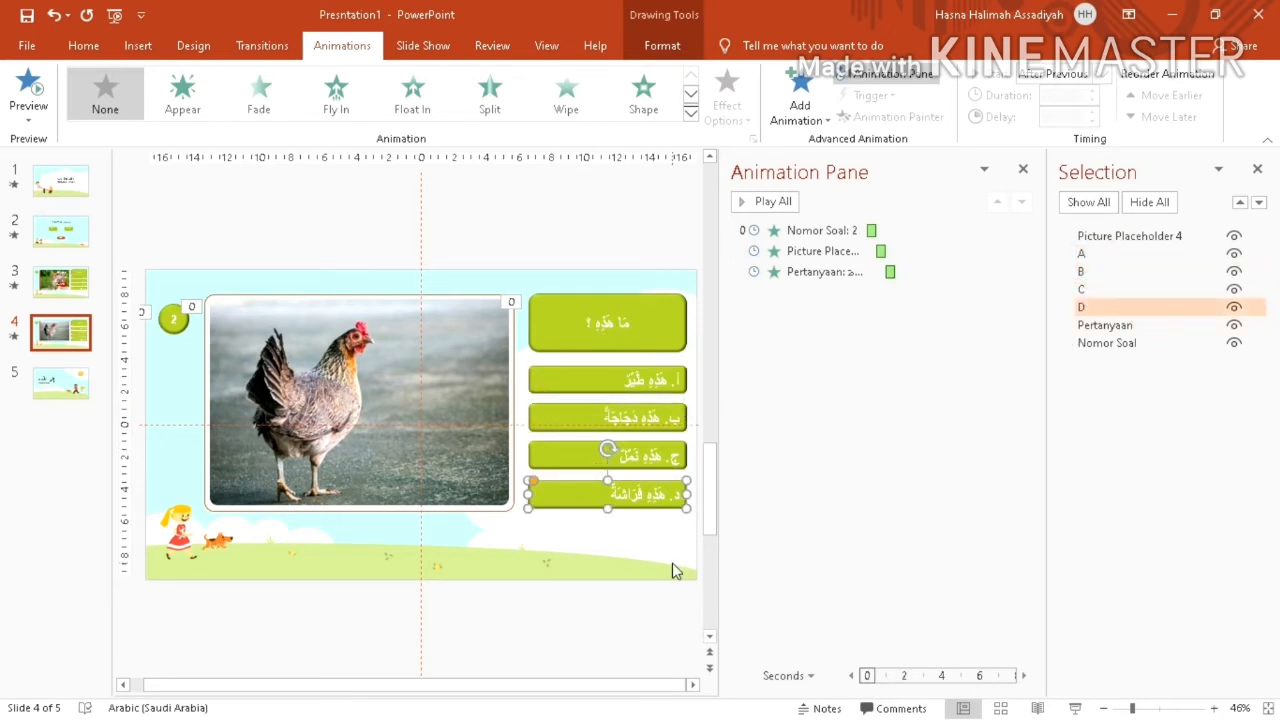
left_click_drag(686, 600, 624, 575)
left_click(596, 577)
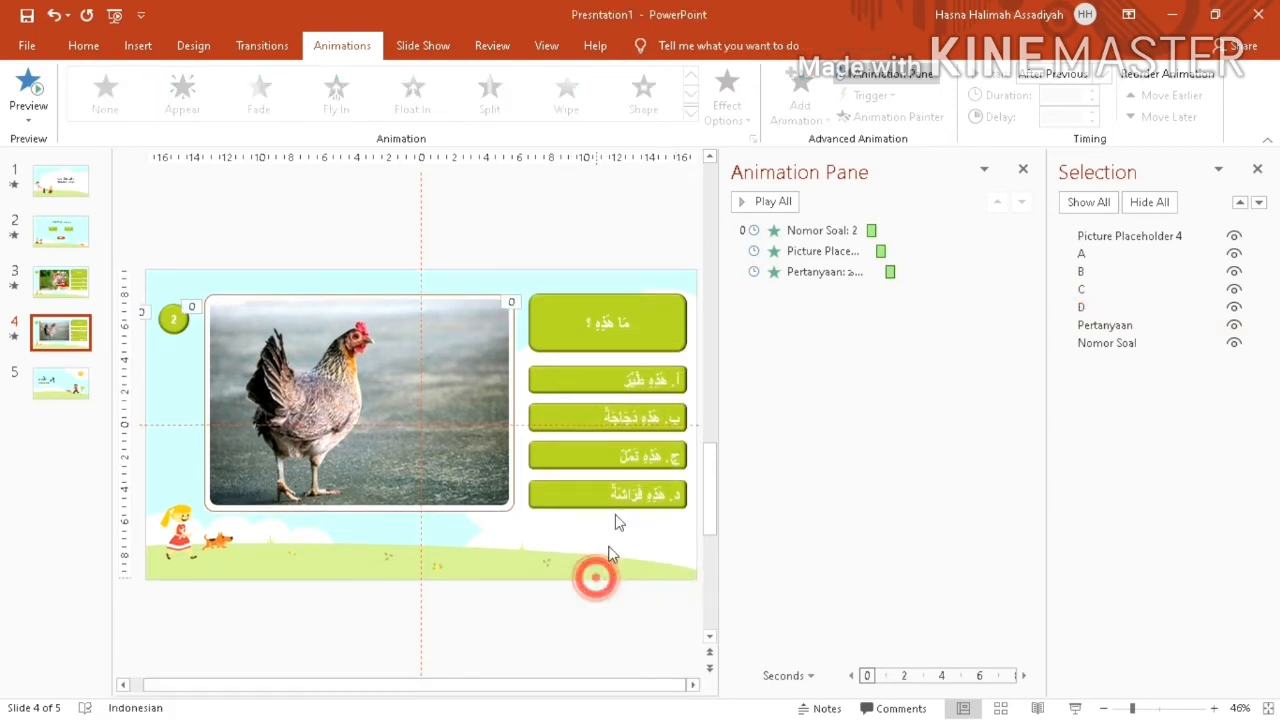
- Group the three wrong answer boxes A, C and D on slide 4
left_click(620, 396)
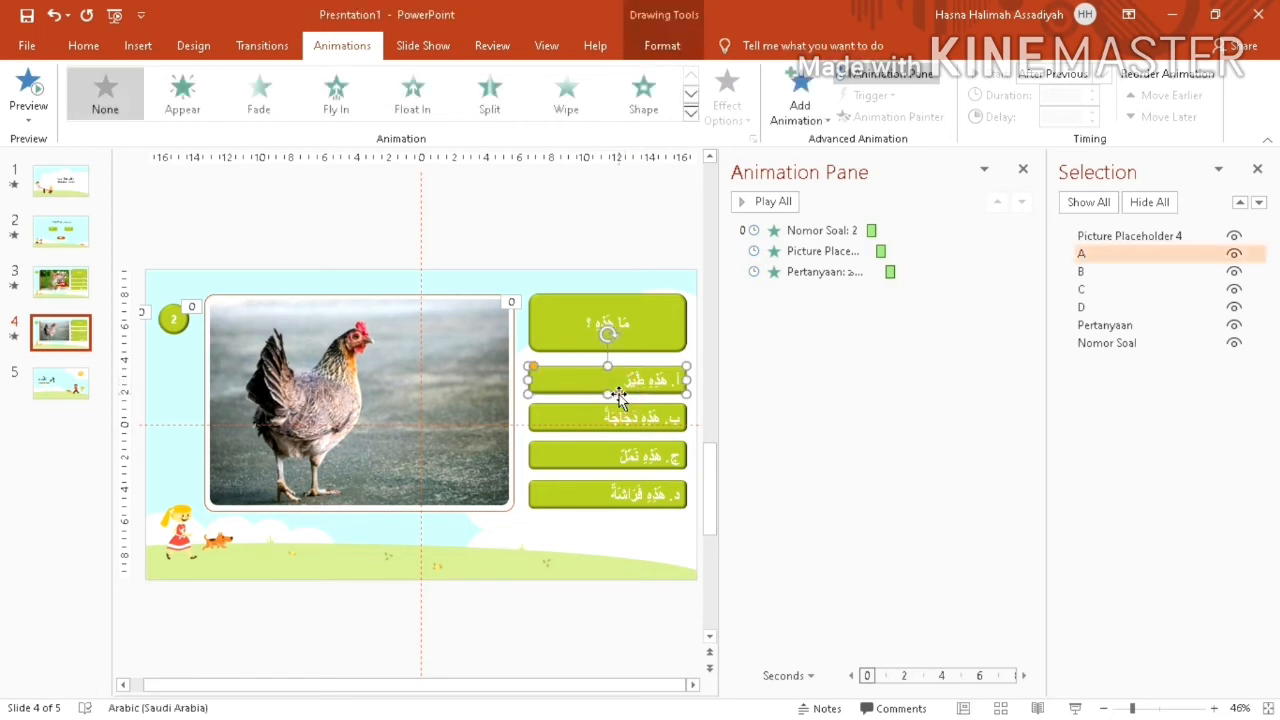
left_click(610, 458, "ctrl")
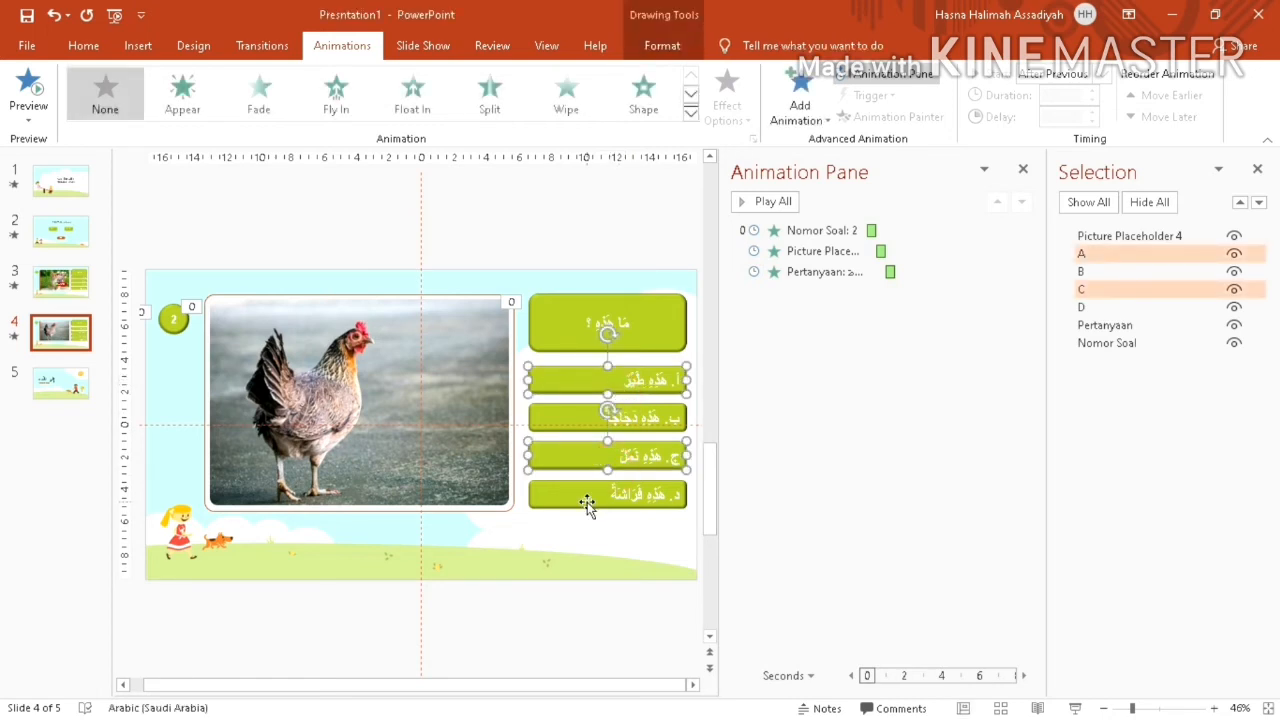
left_click(587, 507, "ctrl")
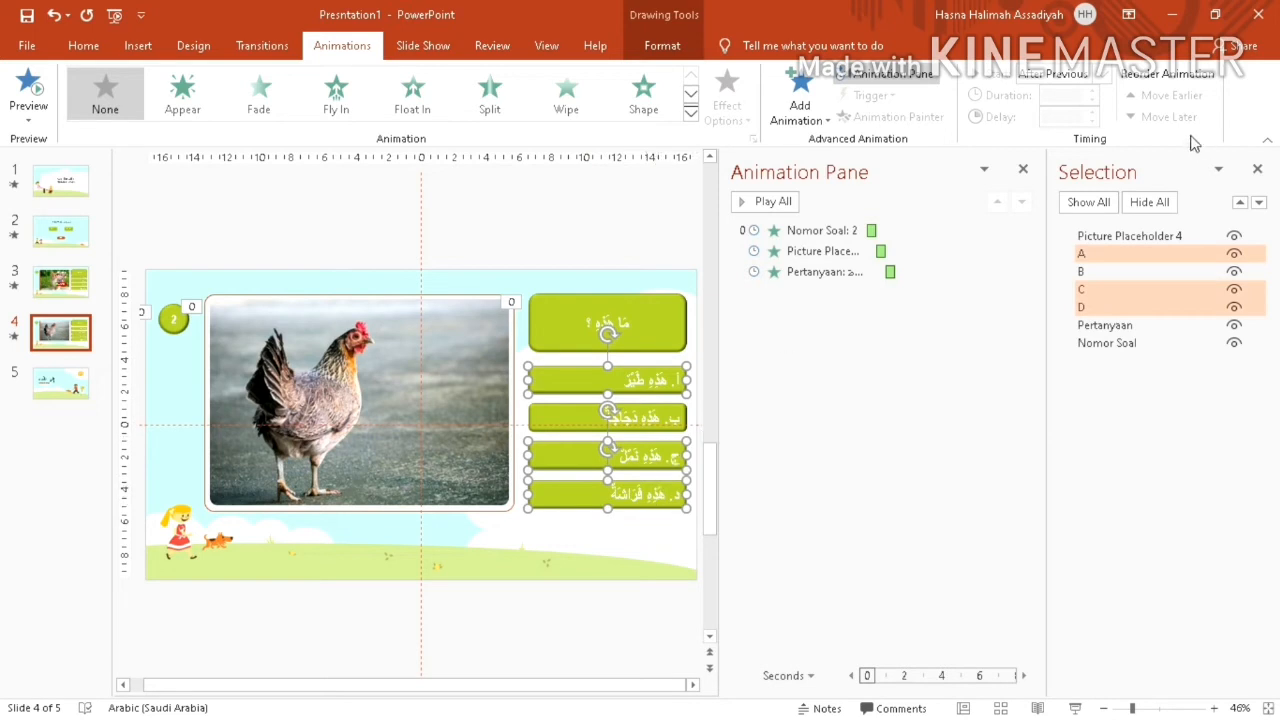
left_click(661, 45)
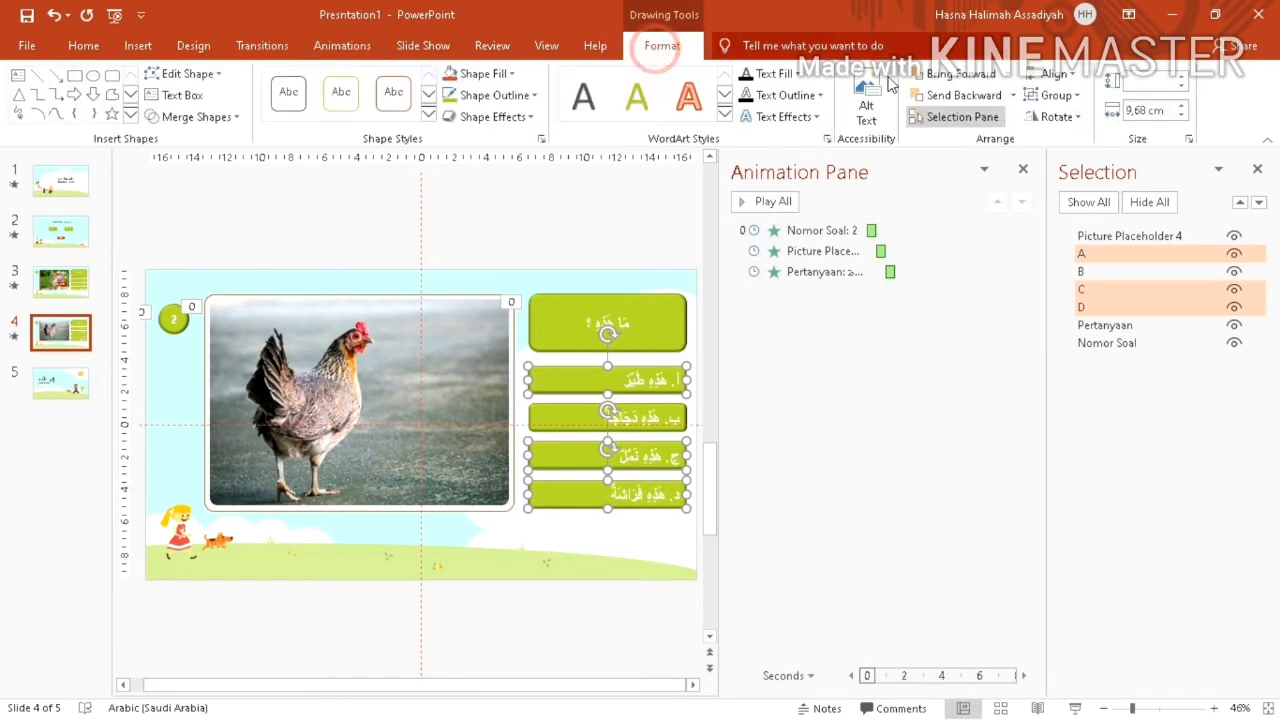
left_click(1058, 95)
left_click(1066, 119)
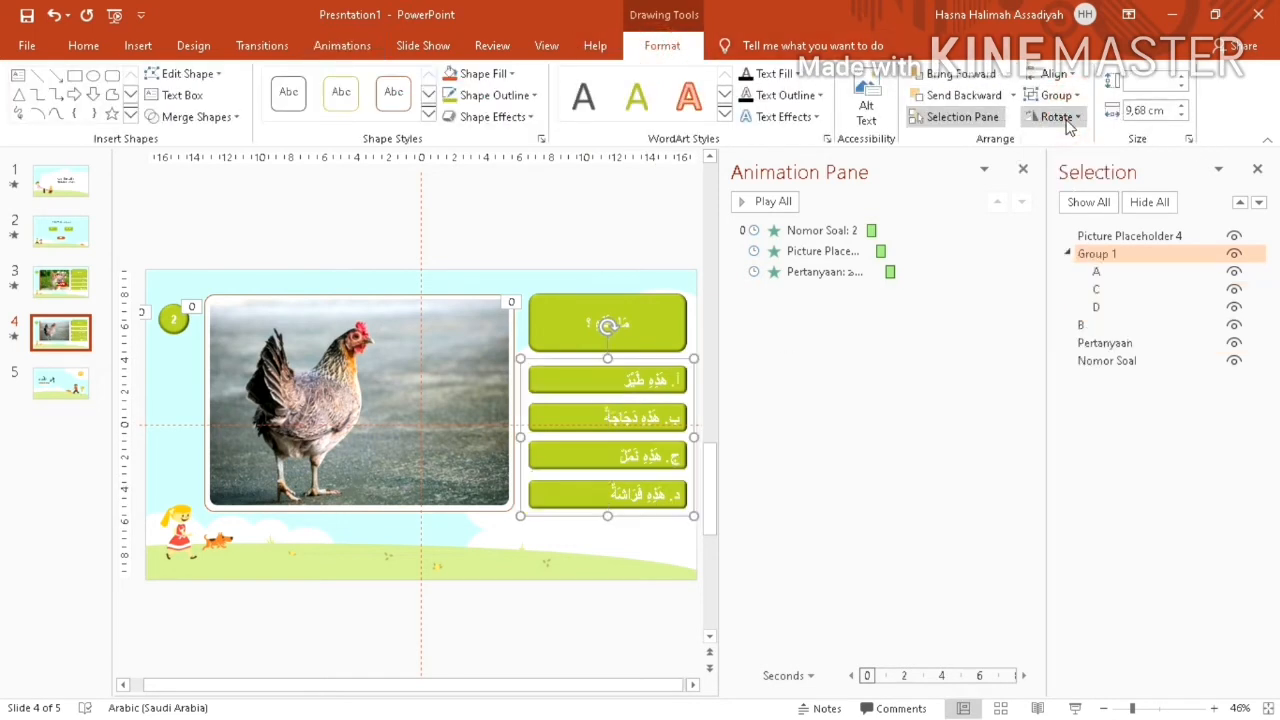
- Rename the wrong-answer group as "Jawaban Salah" and answer box B as "B : Jawaban Benar"
left_click(1128, 254)
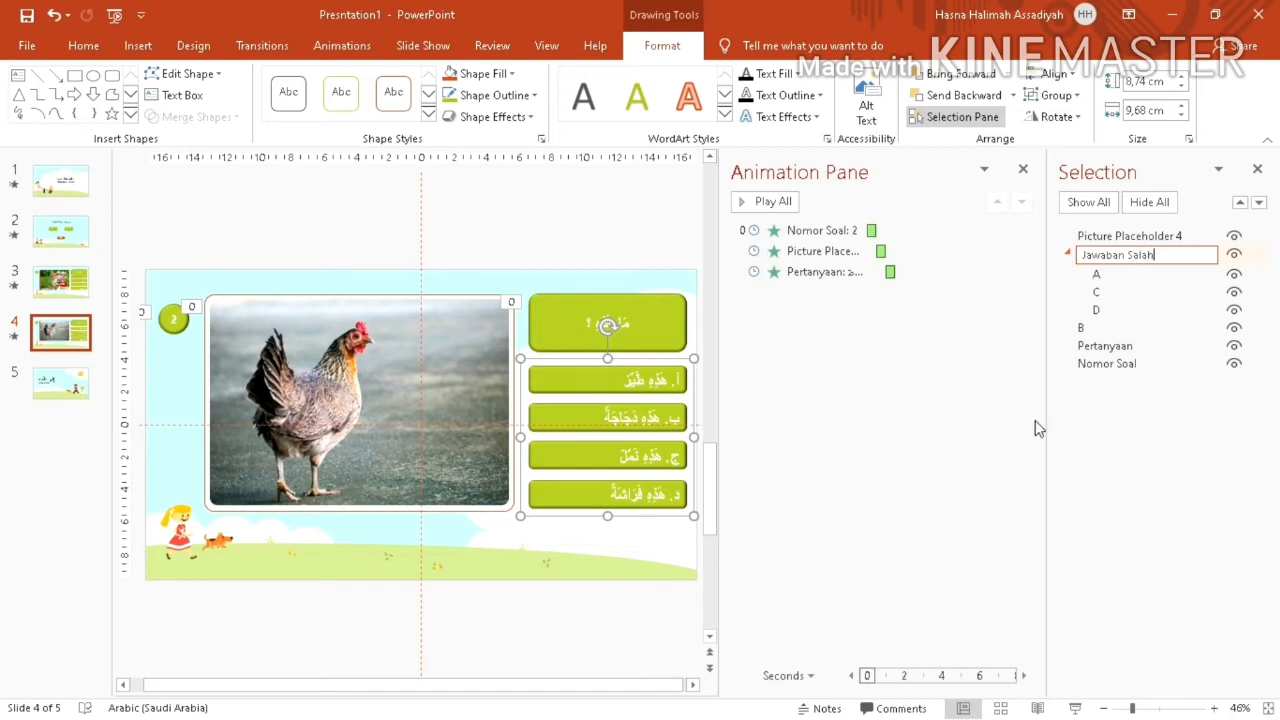
left_click(1107, 327)
left_click(1105, 327)
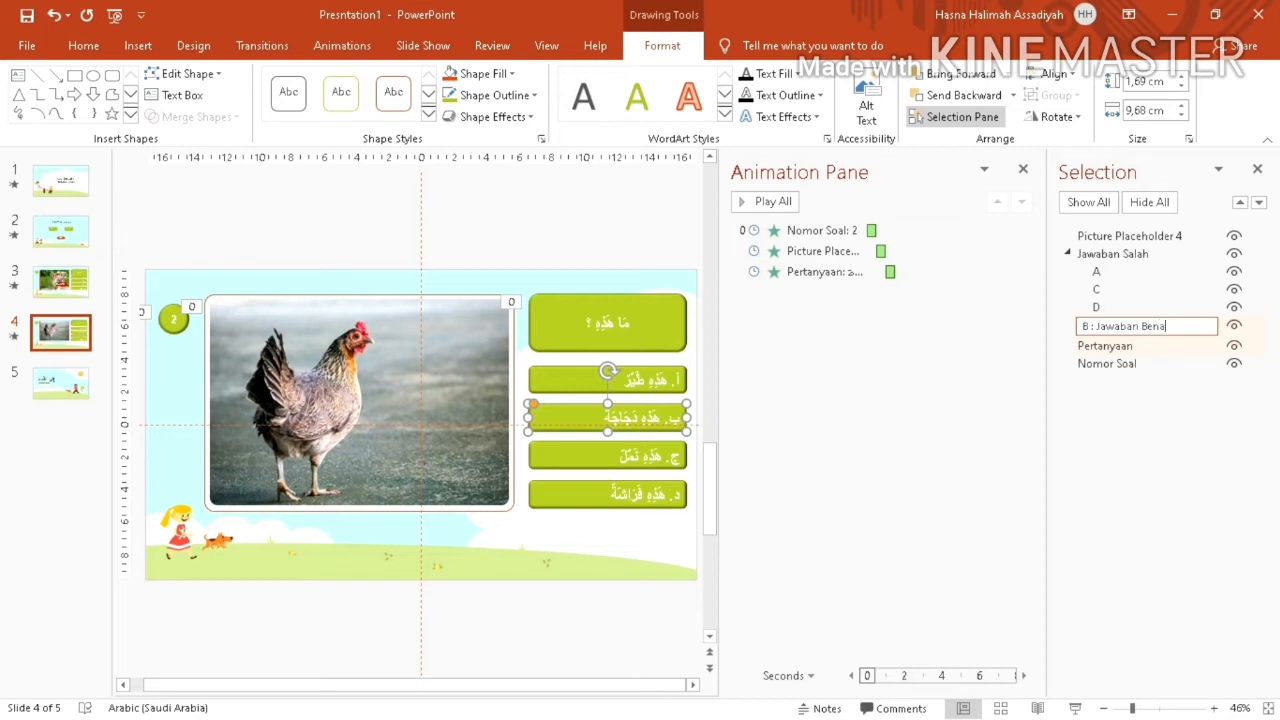
key("Return")
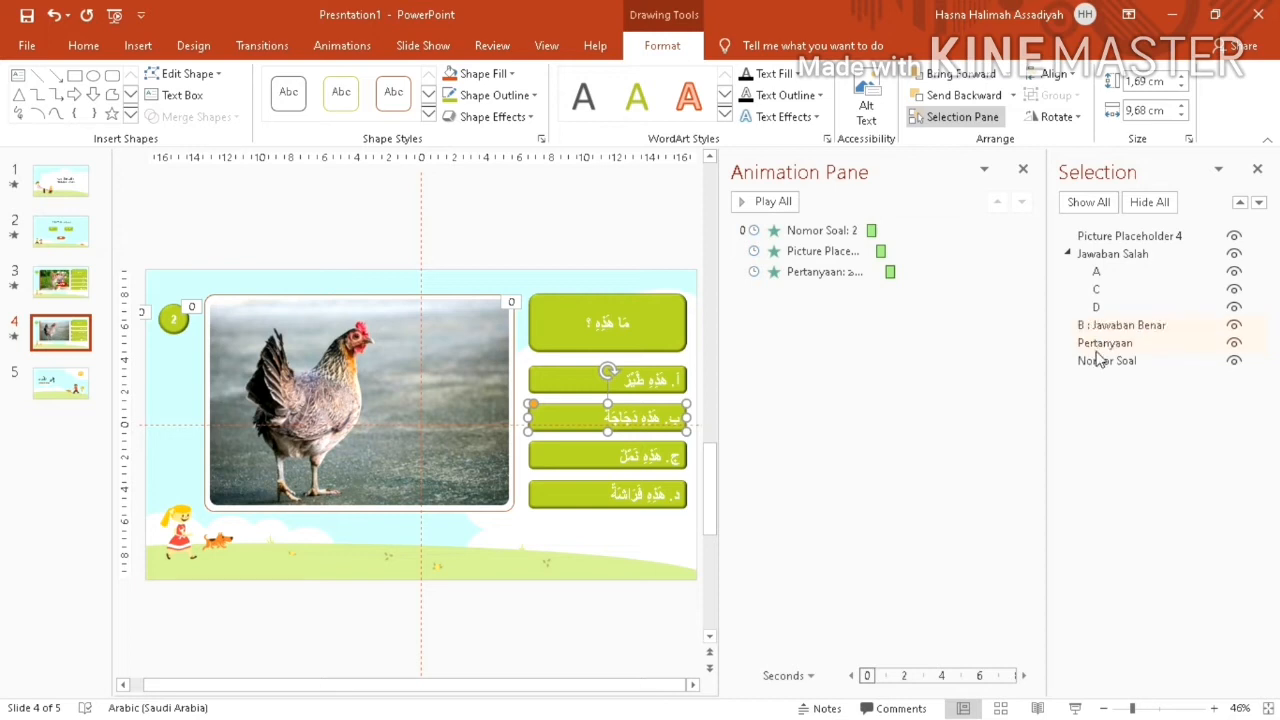
left_click(888, 486)
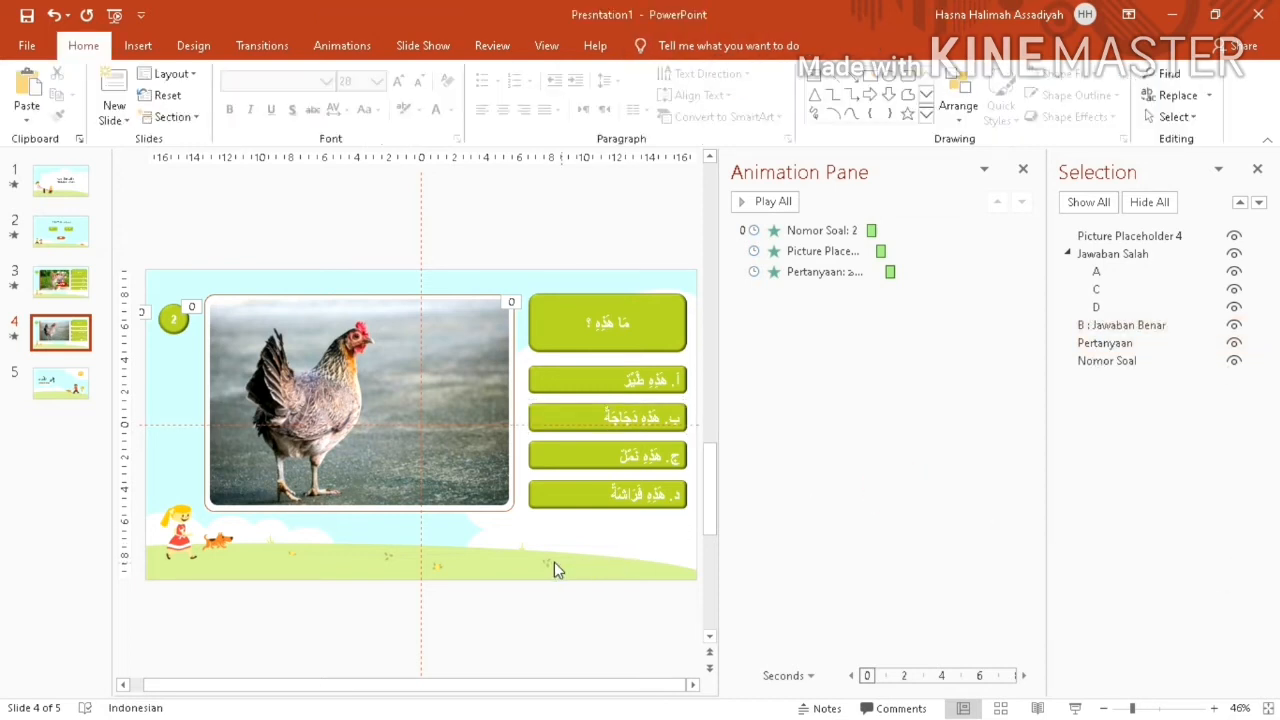
- Apply the Rise Up entrance animation to both the Jawaban Salah group and the correct answer box B
left_click_drag(510, 575, 703, 340)
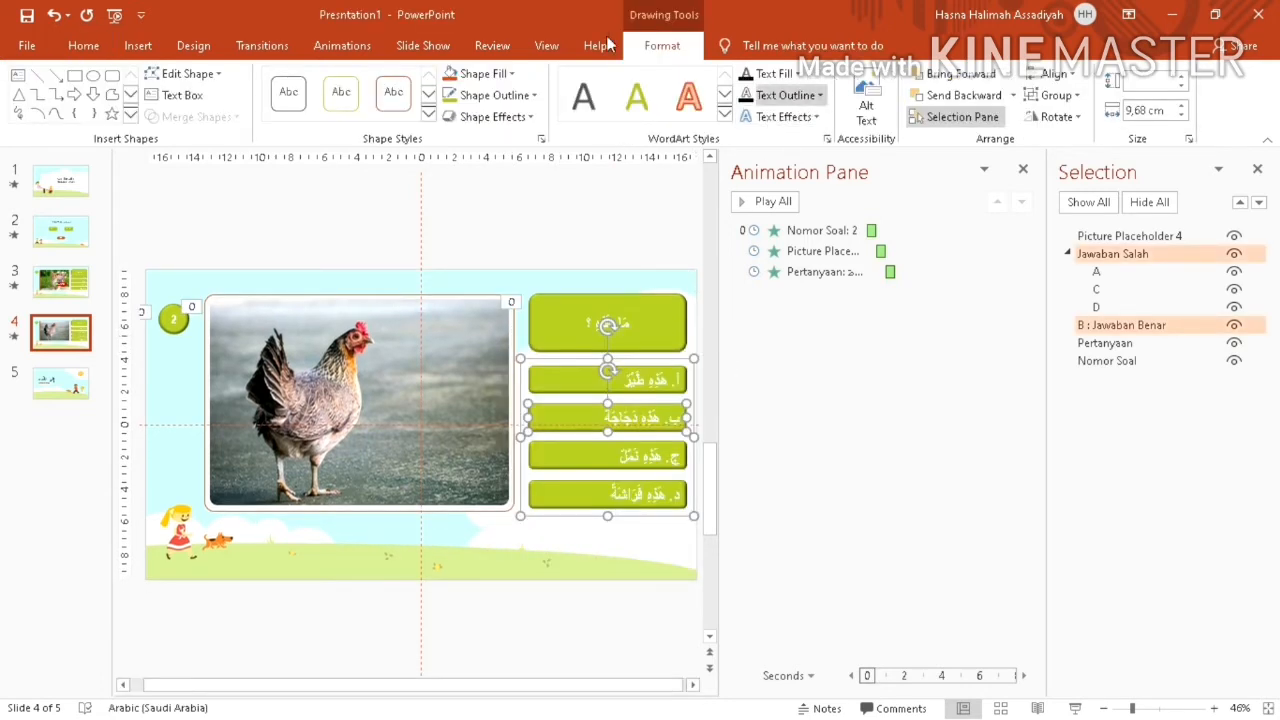
left_click(340, 46)
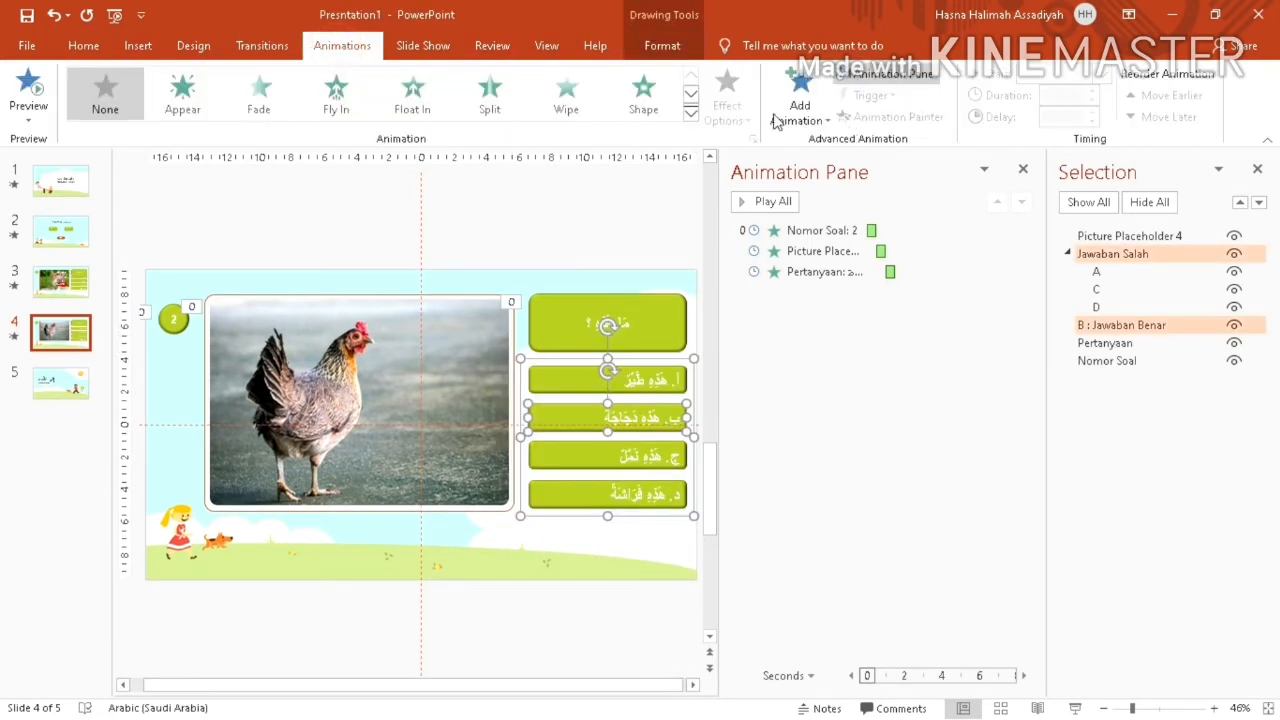
left_click(691, 113)
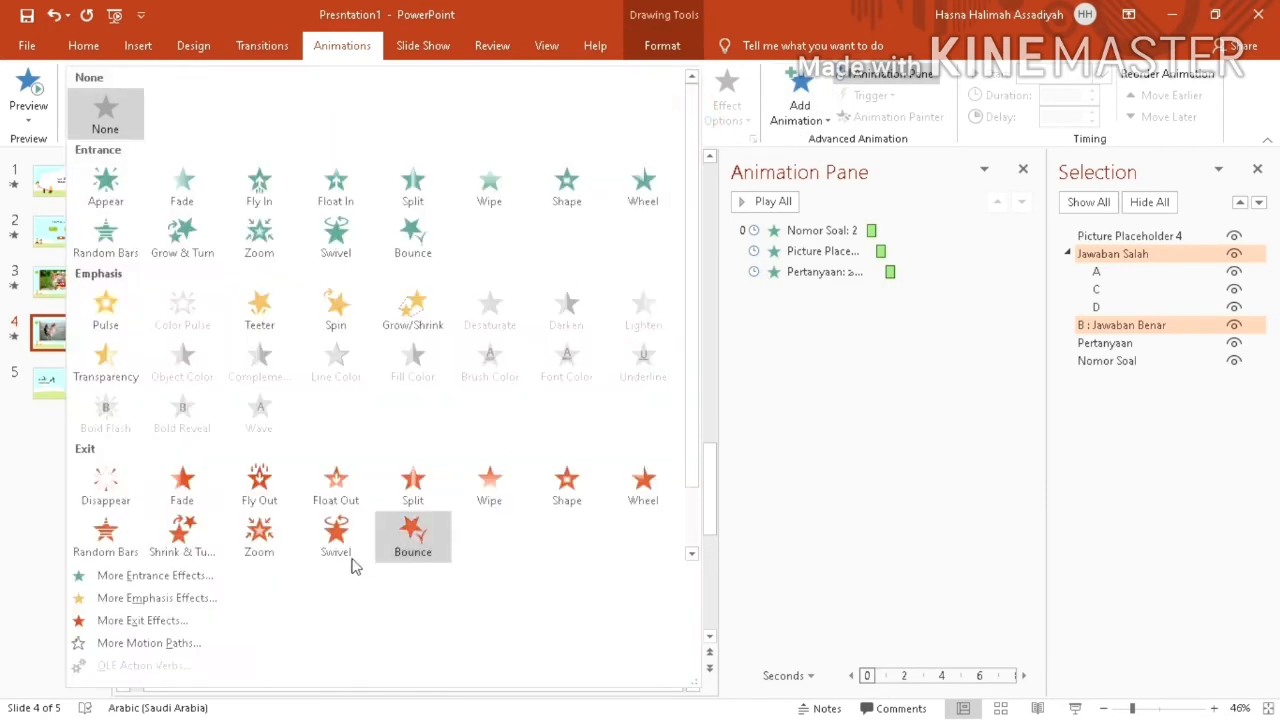
left_click(317, 577)
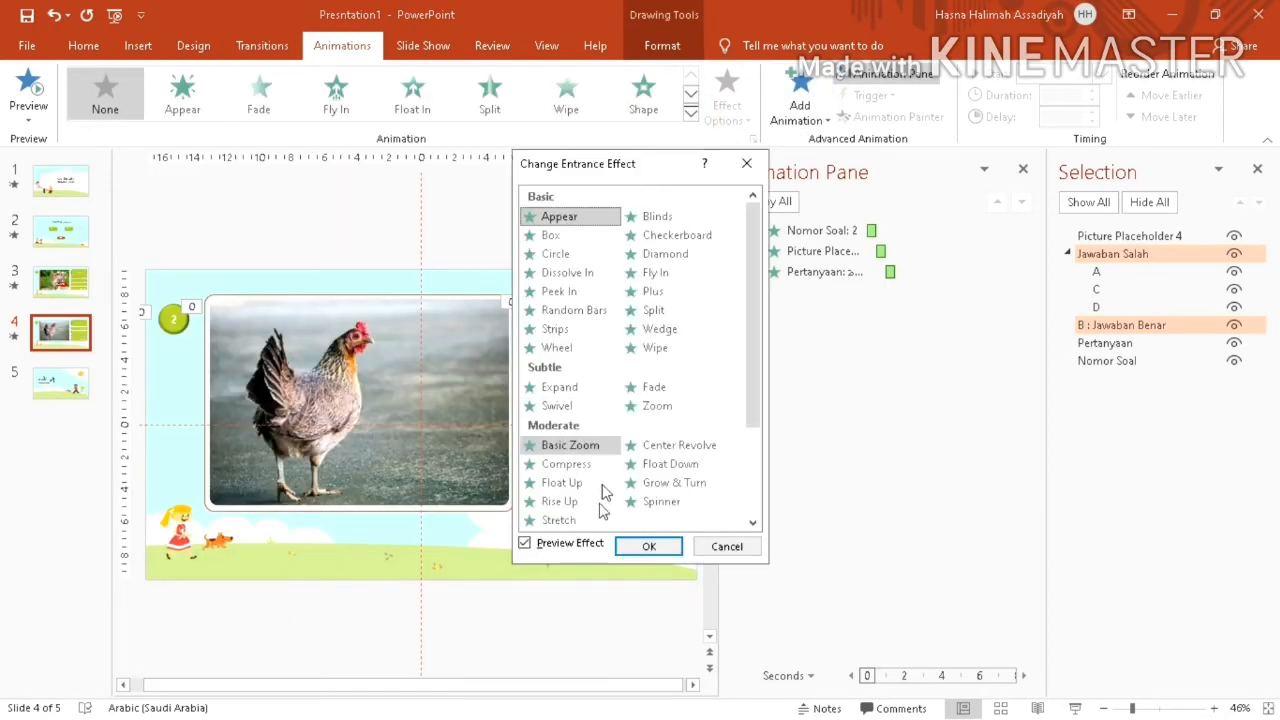
left_click(560, 501)
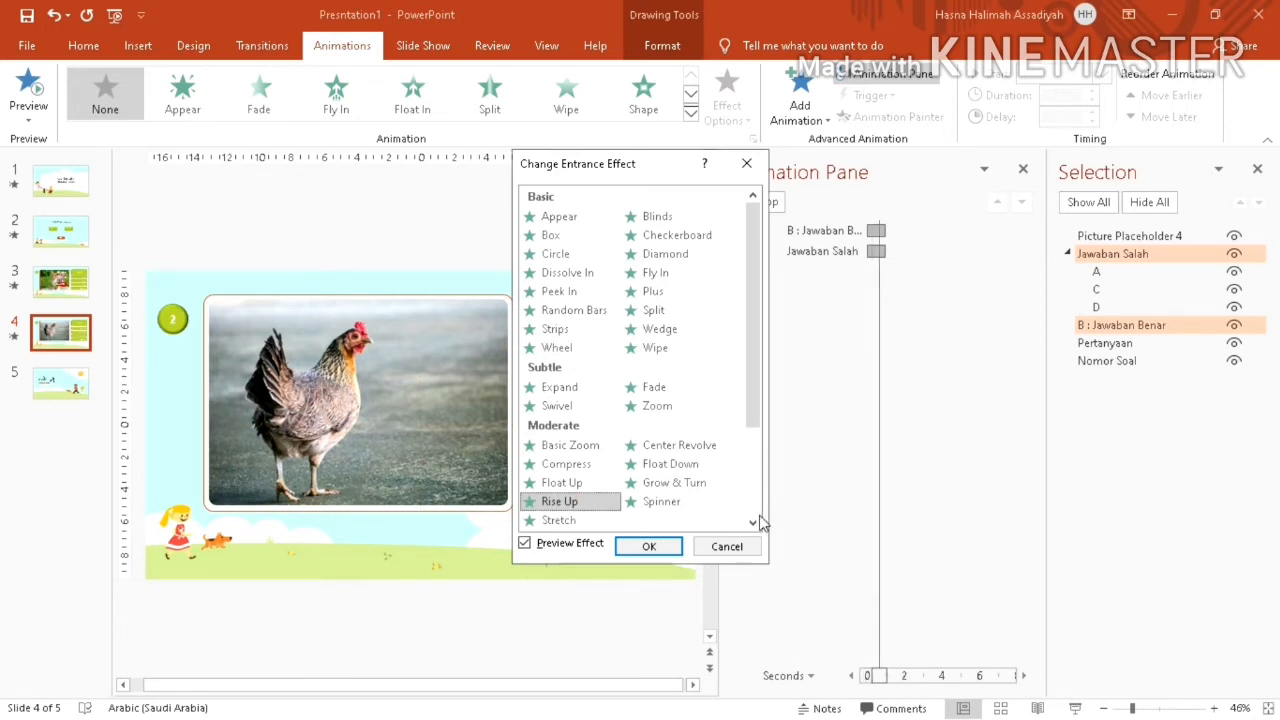
left_click(649, 546)
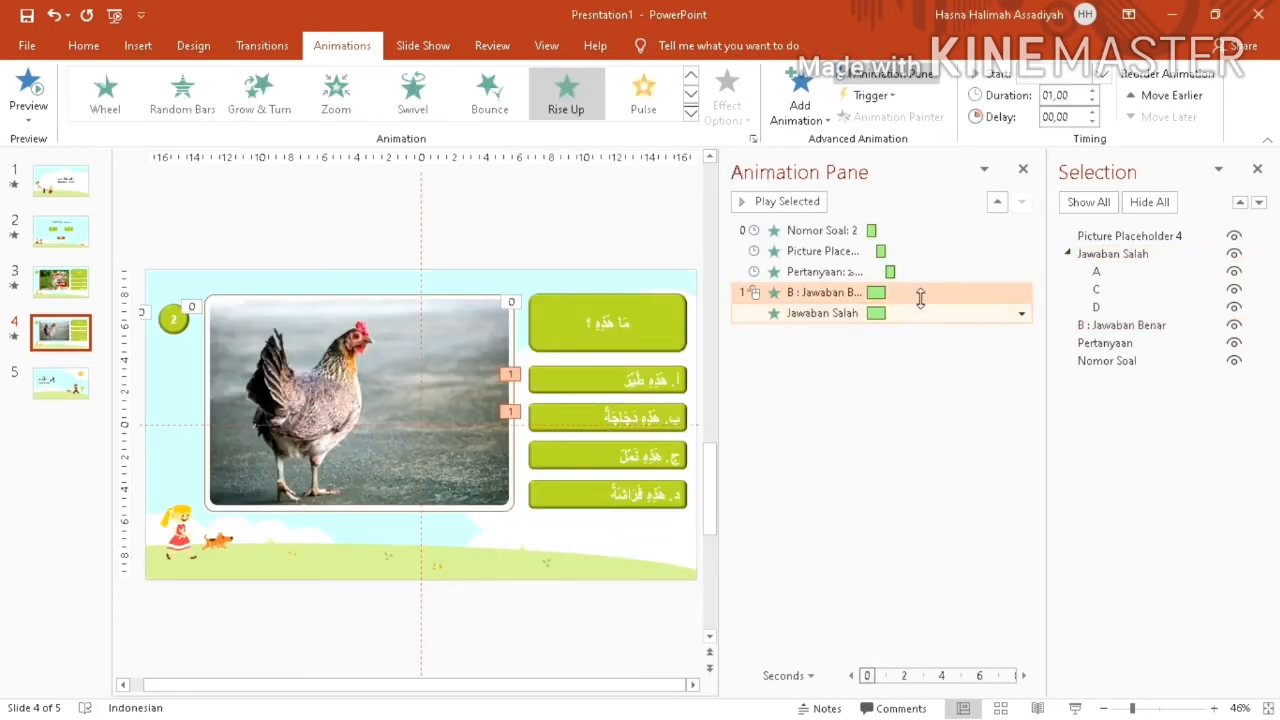
- Set the Rise Up animation of the correct answer B to start After Previous, and select the Jawaban Salah group
left_click(963, 292)
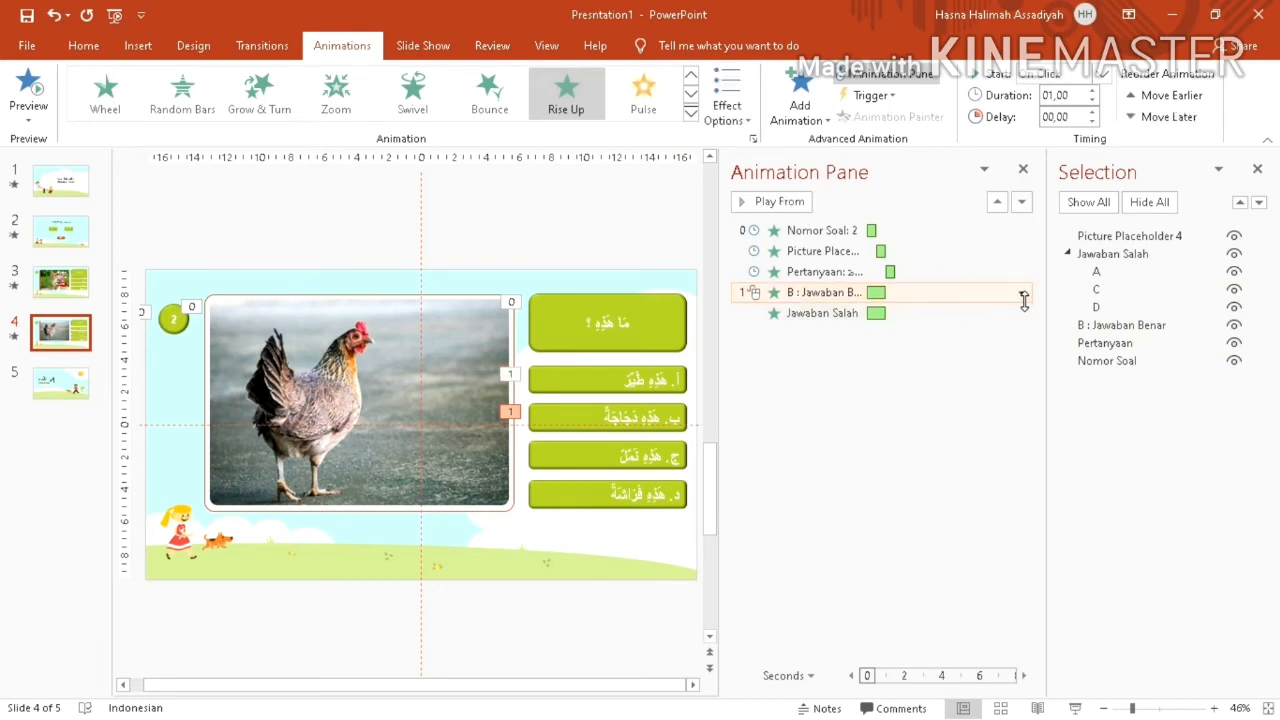
left_click(1021, 292)
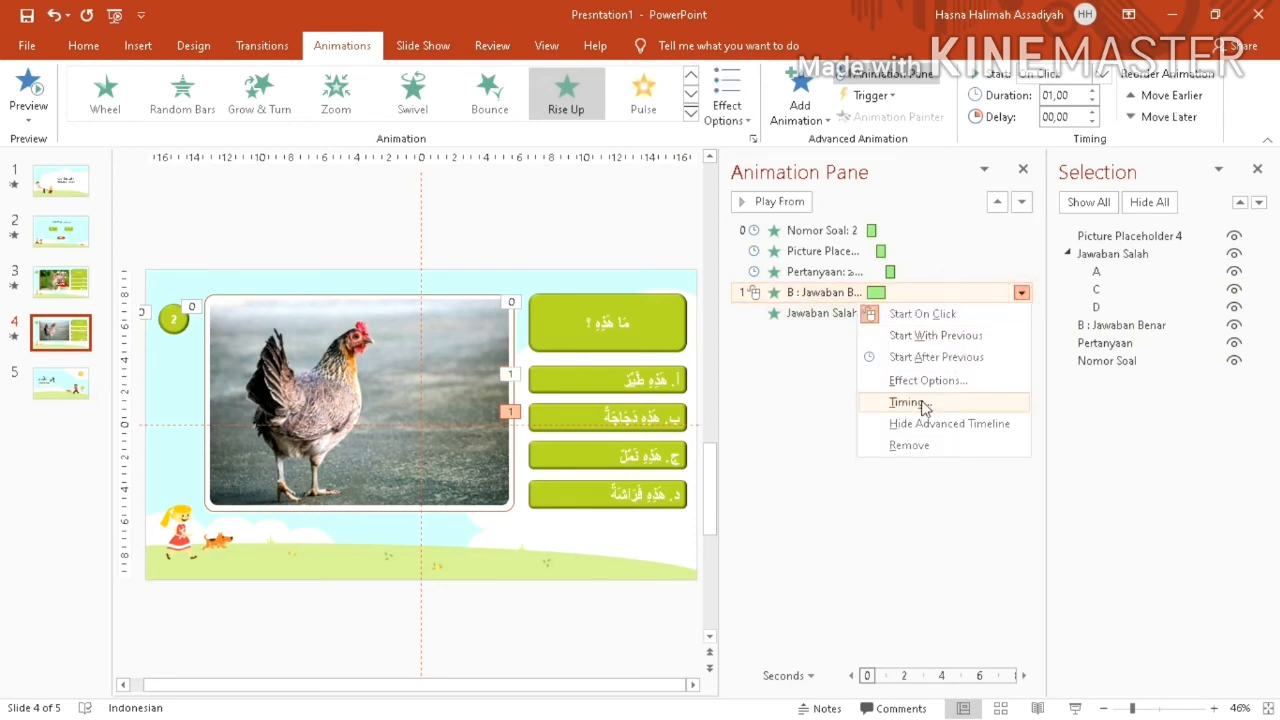
left_click(922, 404)
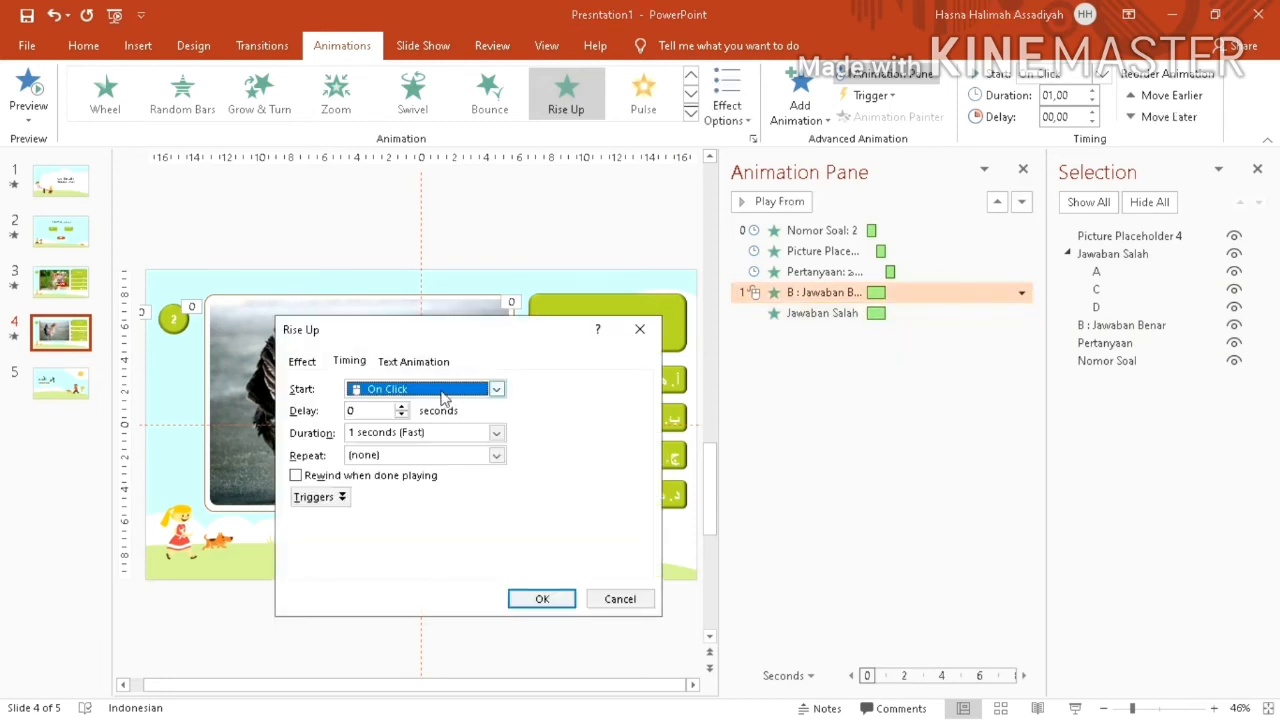
left_click(444, 398)
left_click(386, 443)
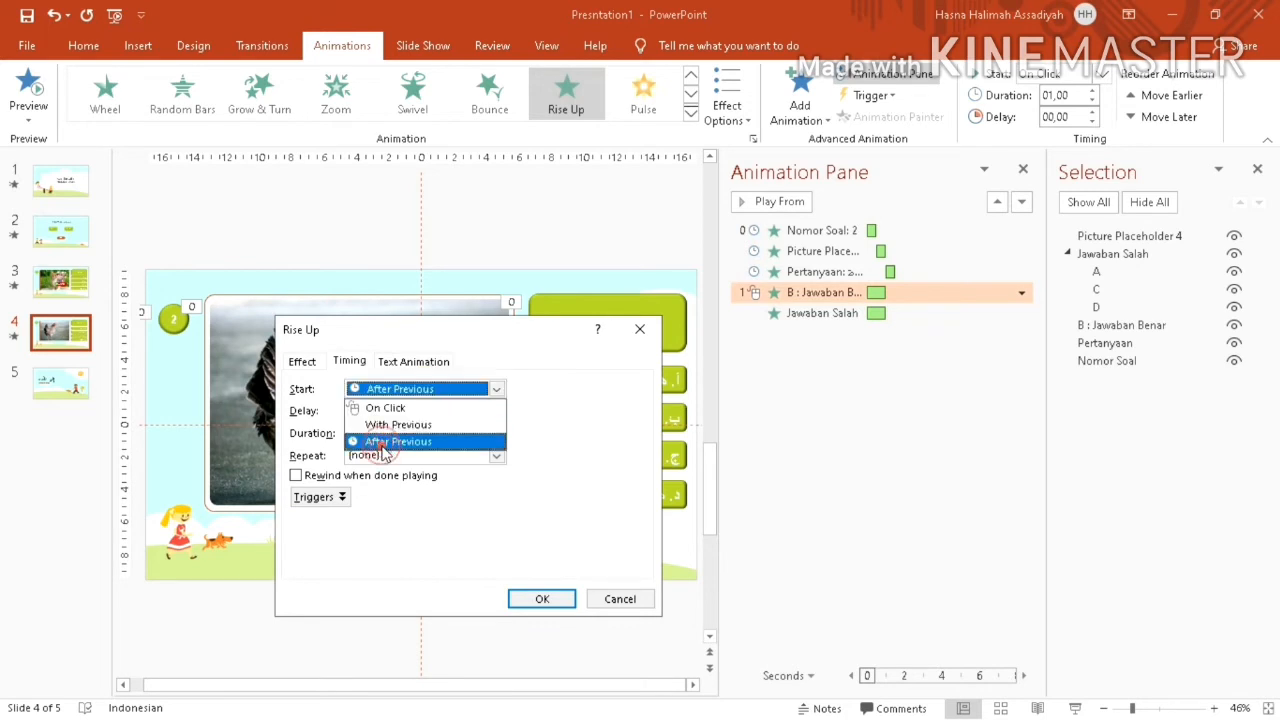
left_click(551, 603)
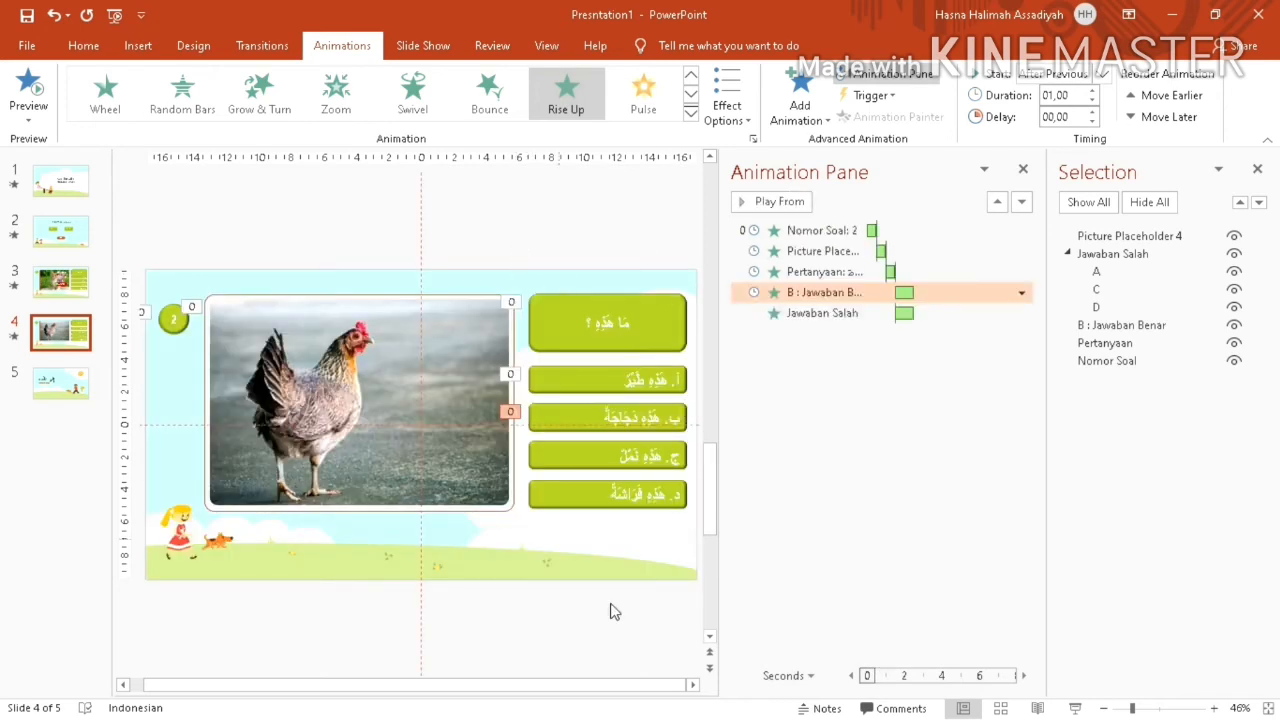
left_click(622, 375)
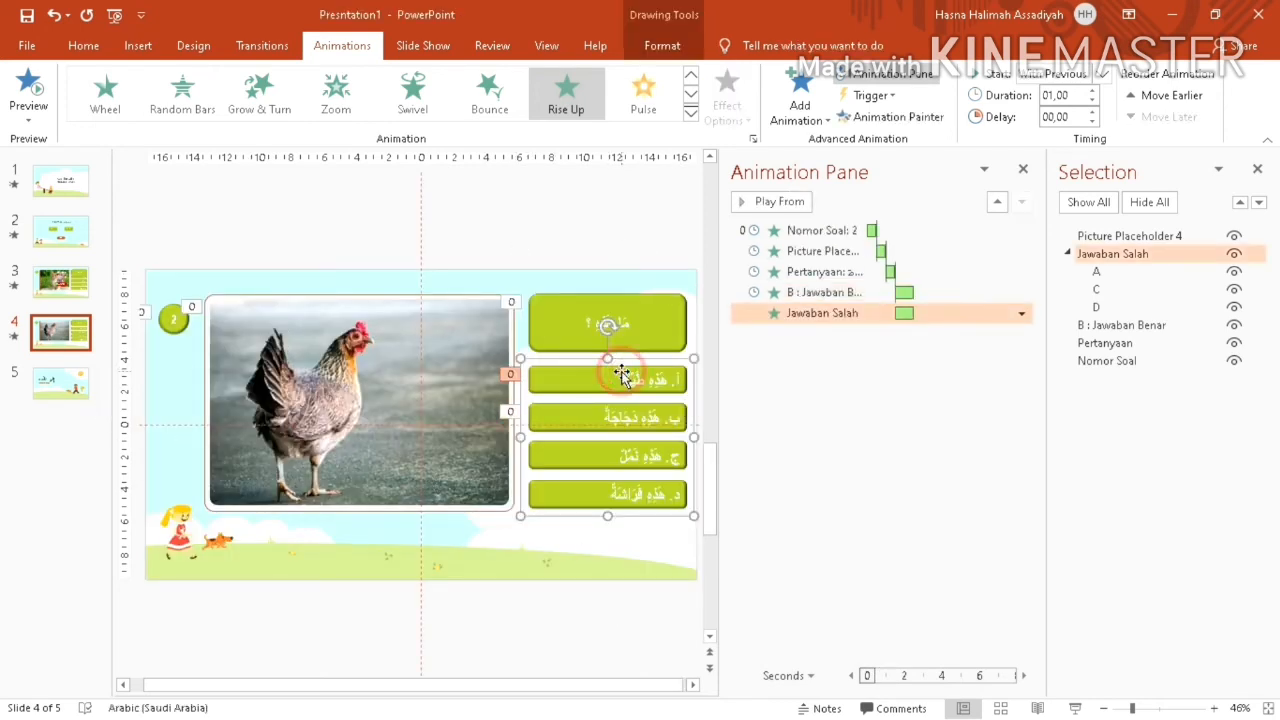
- Open the click action settings for wrong answer box A on slide 4
left_click(610, 378)
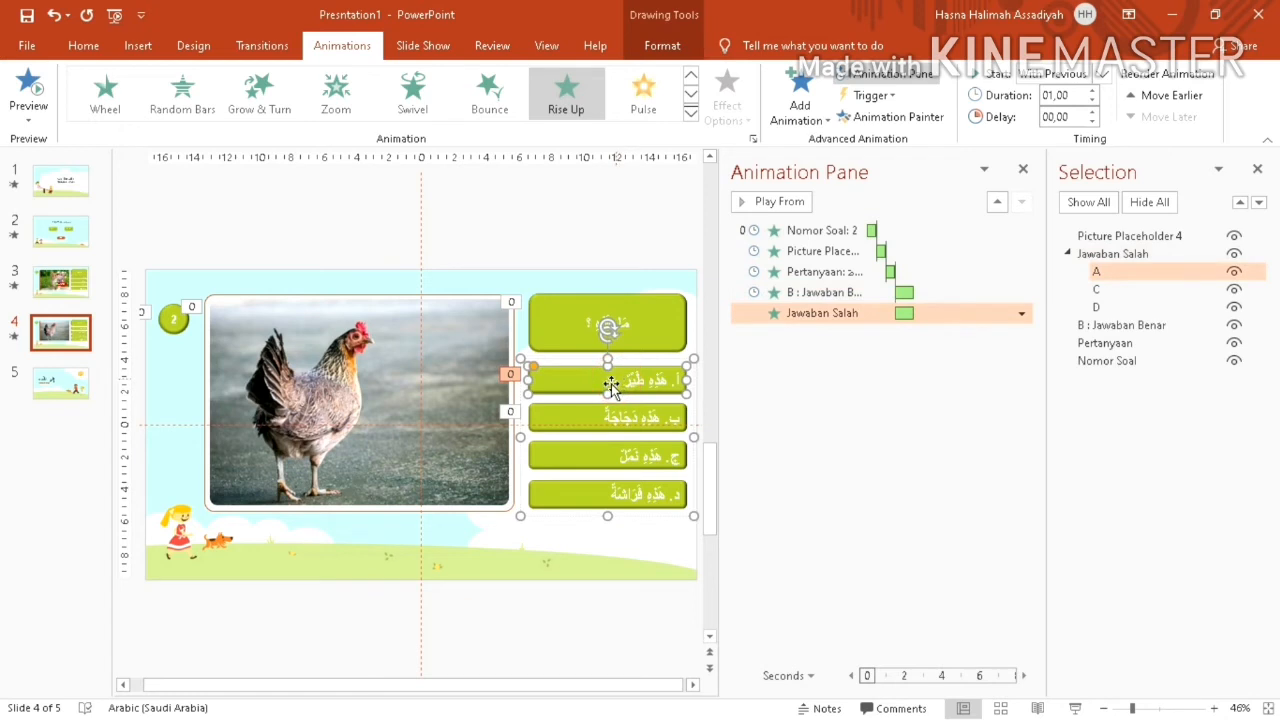
left_click(137, 46)
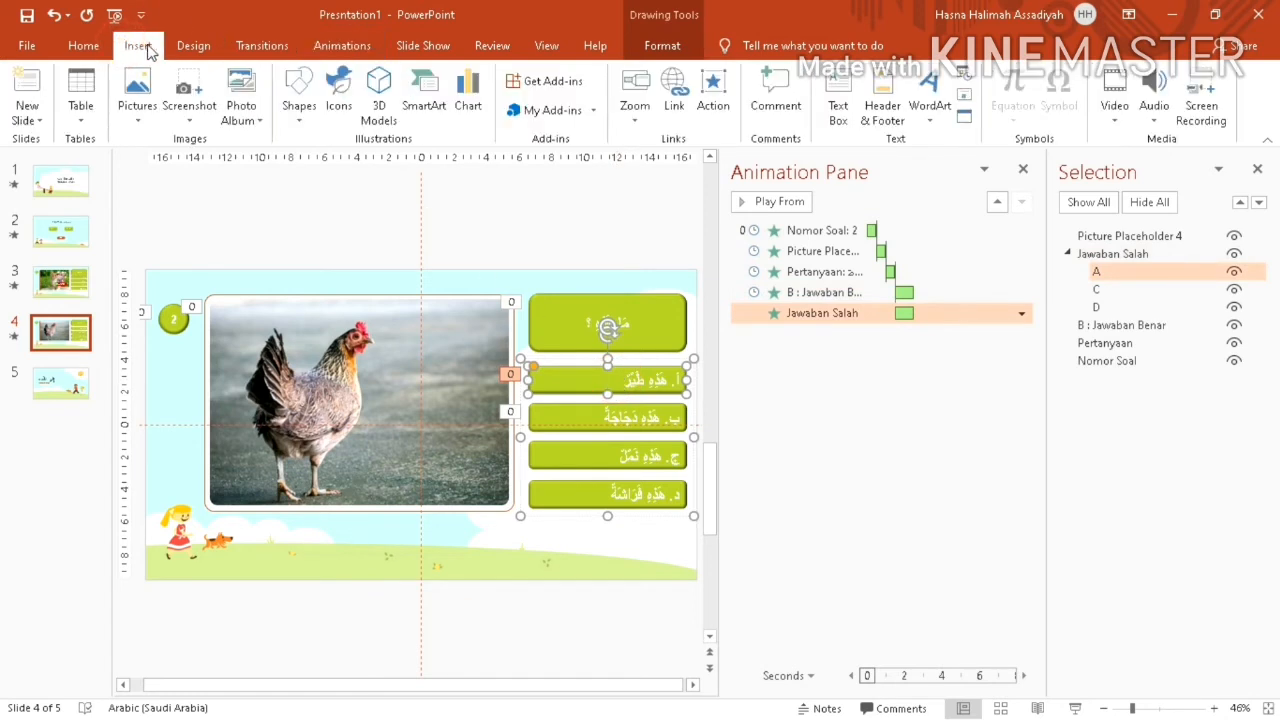
left_click(713, 90)
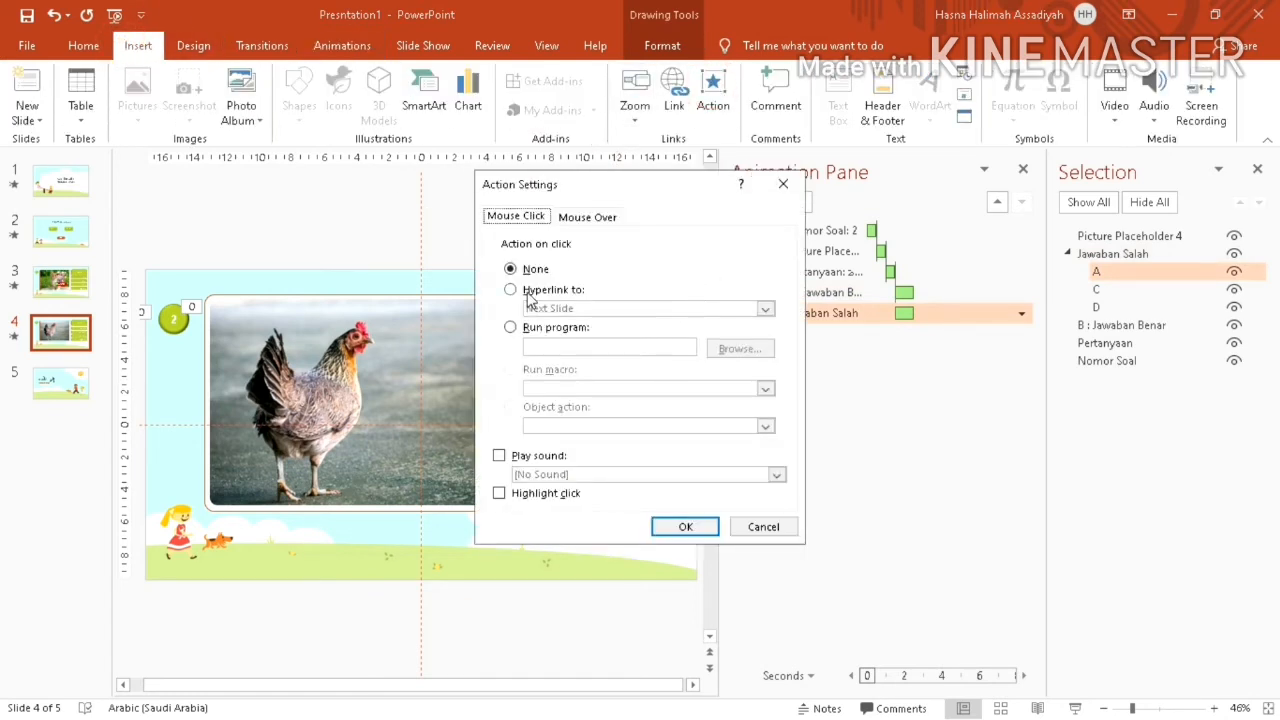
left_click(512, 290)
left_click(577, 312)
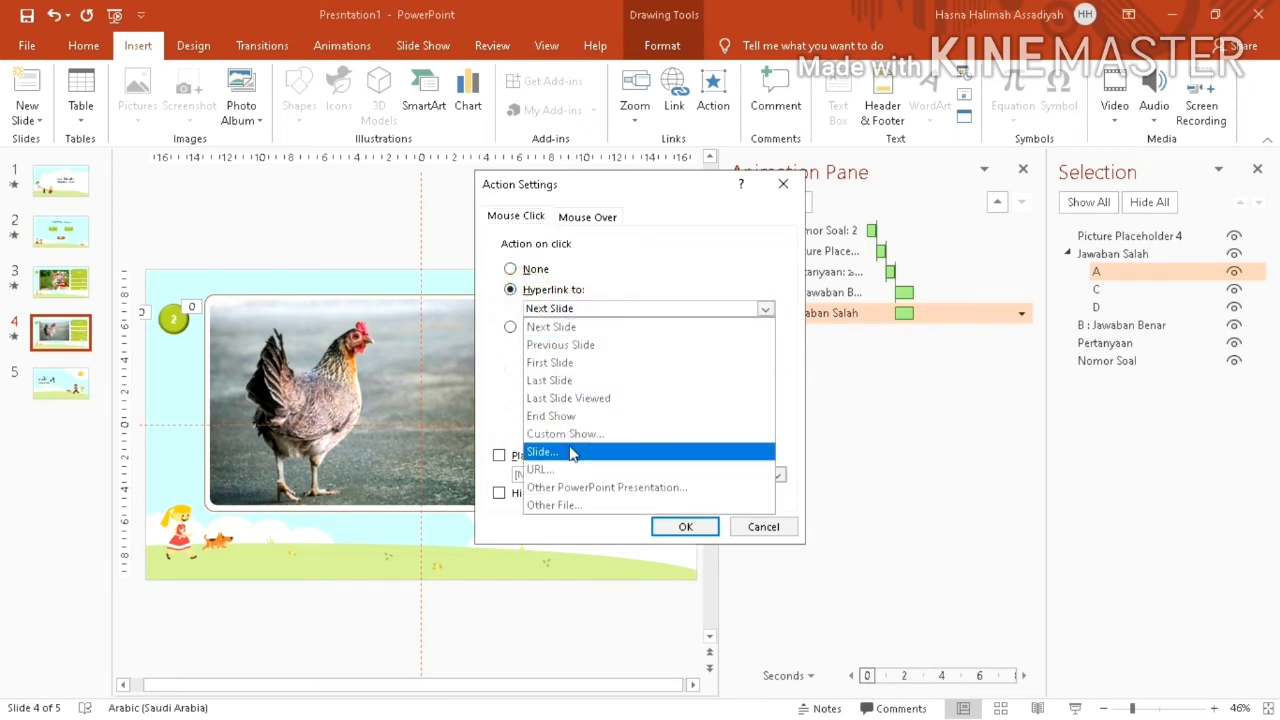
left_click(645, 327)
left_click(528, 268)
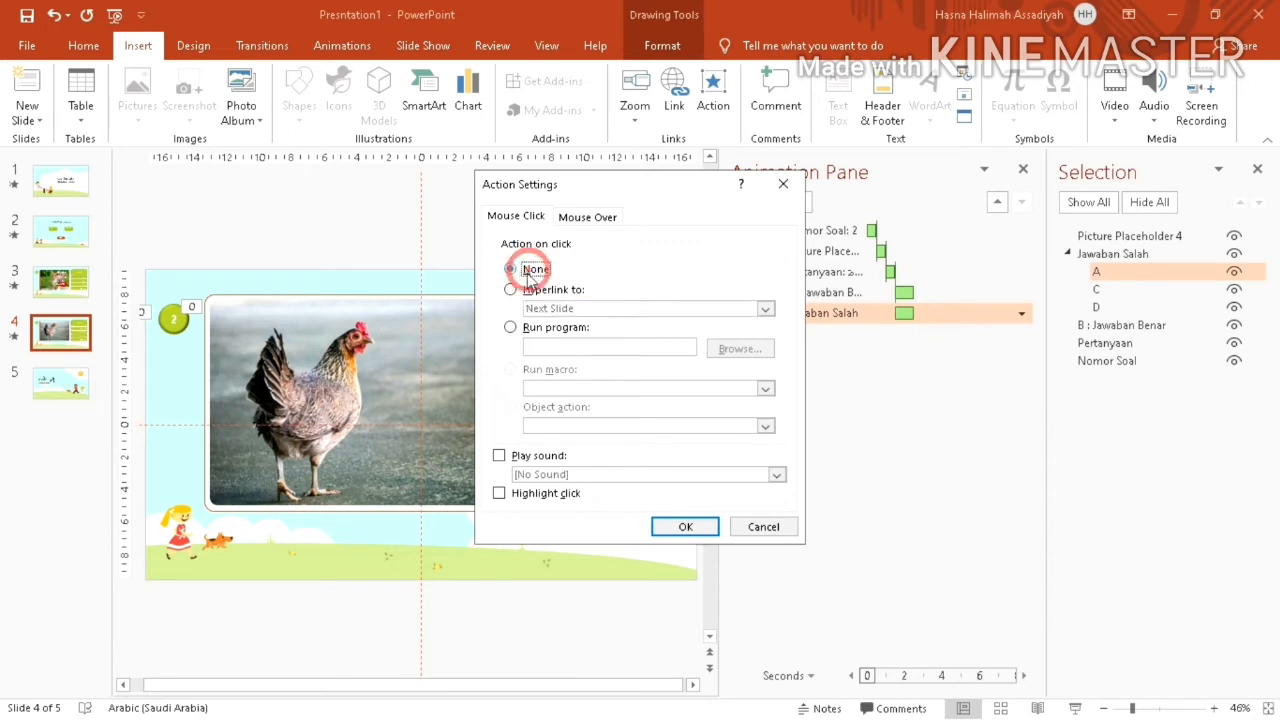
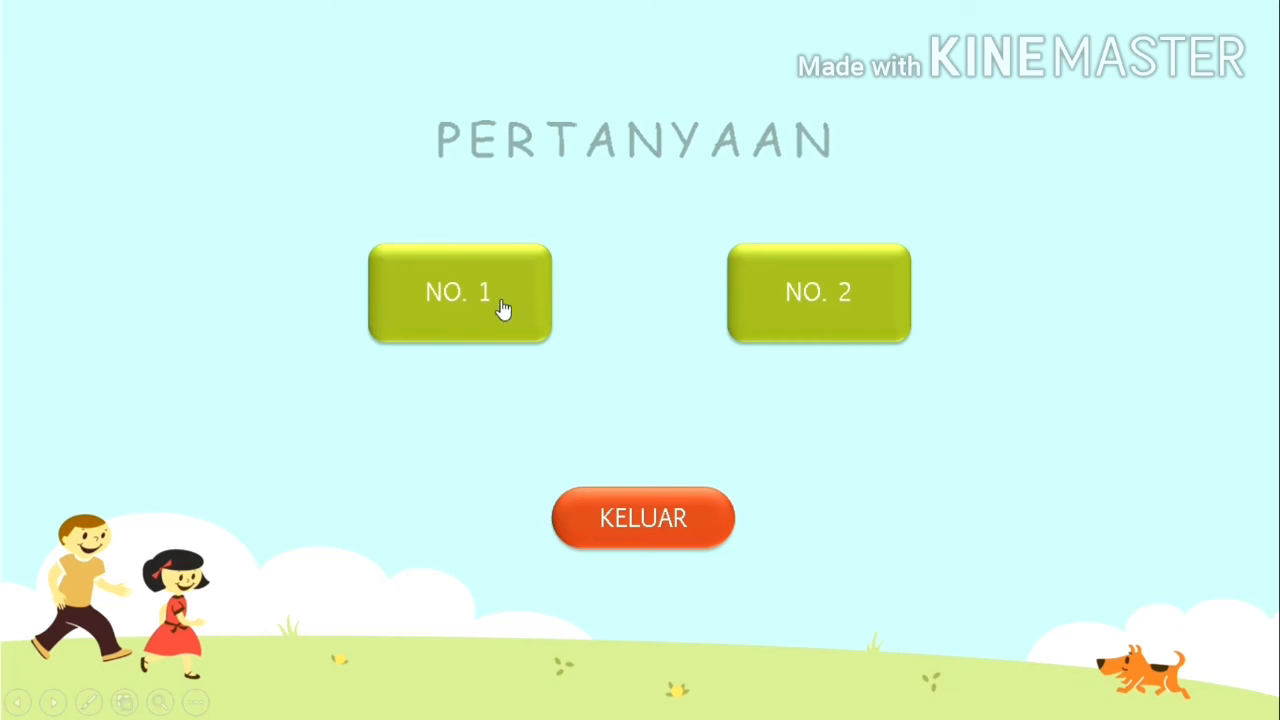
- Test question NO. 1 in the slide show with wrong answer A and correct answer C, and return to the question menu
left_click(494, 285)
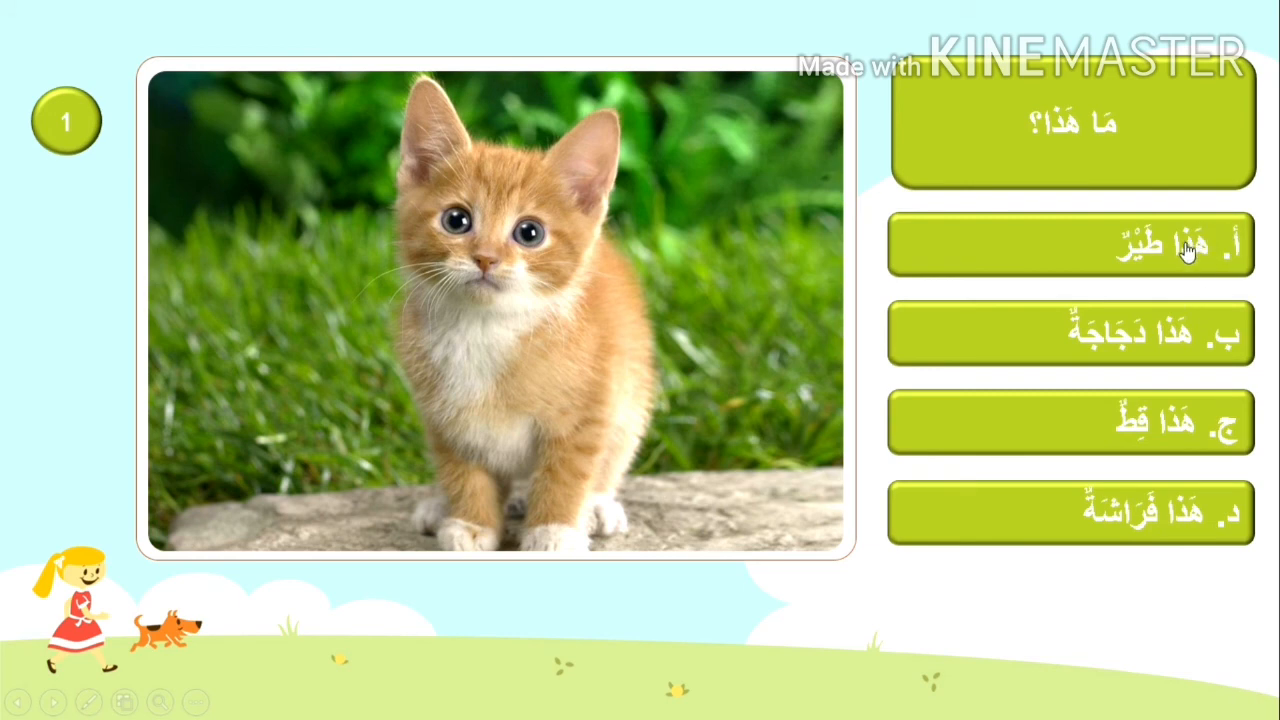
left_click(1184, 247)
left_click(1108, 423)
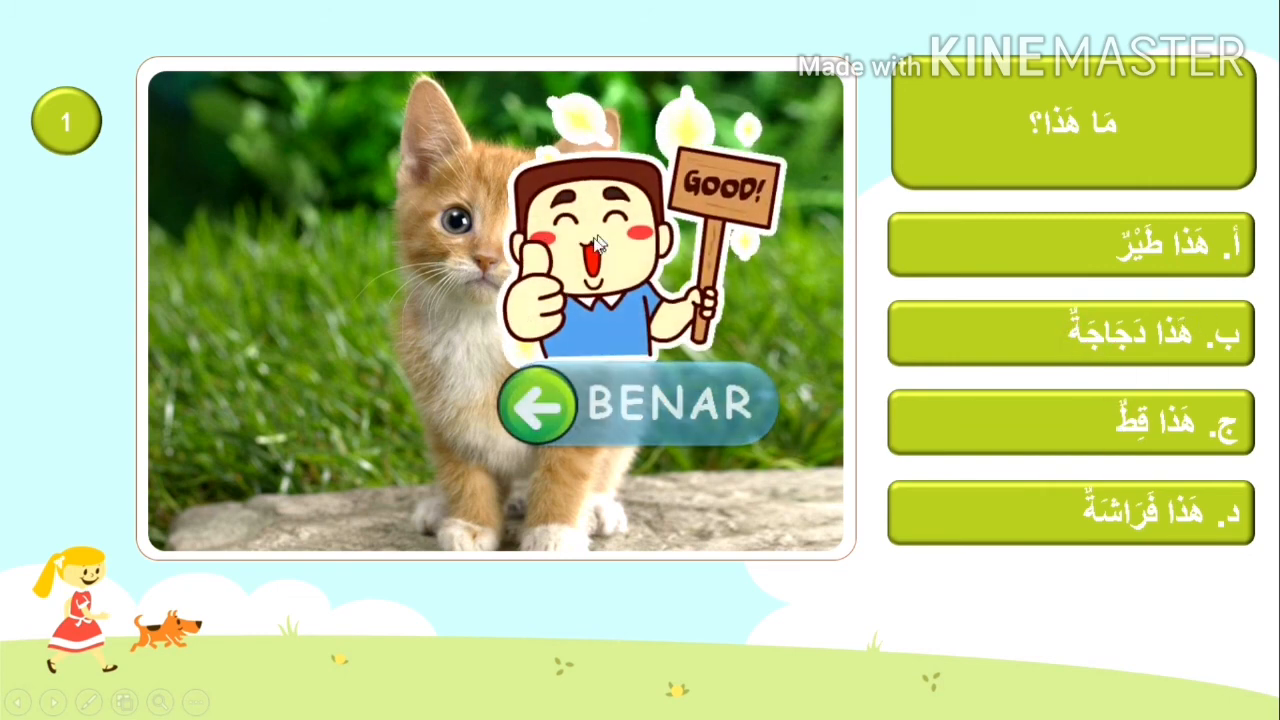
left_click(536, 418)
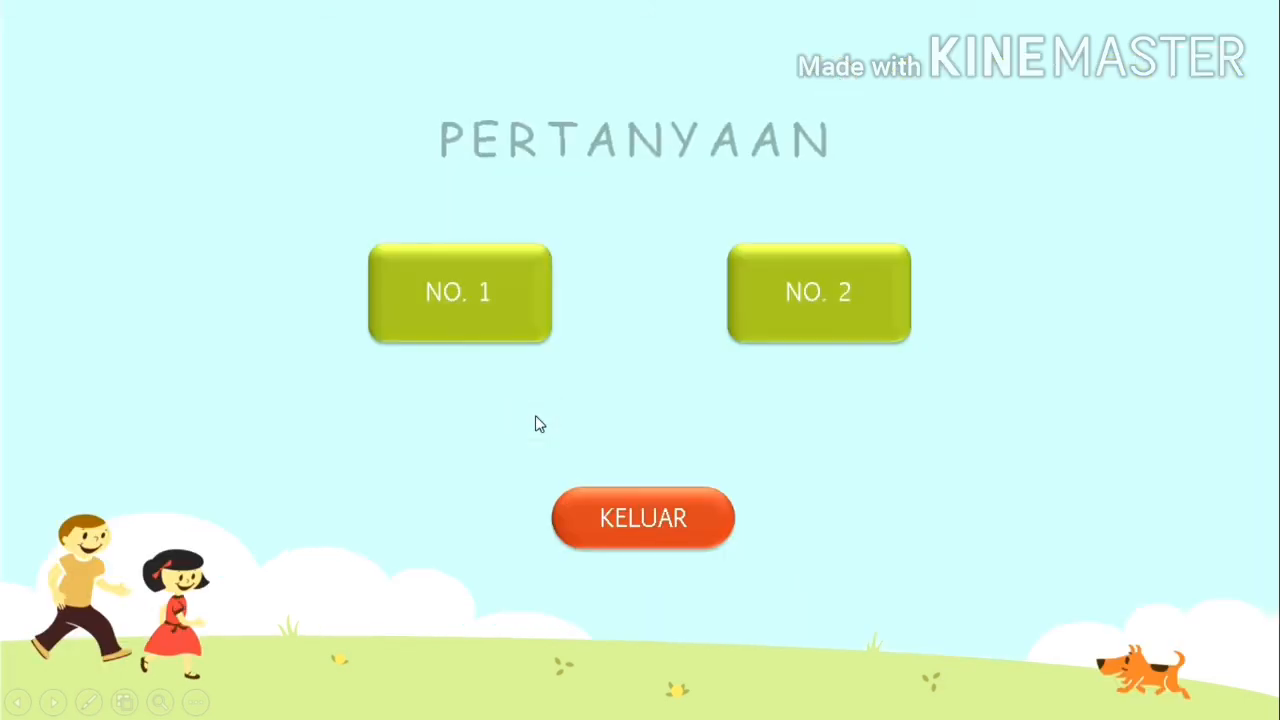
- Test question NO. 2 with wrong answer A and correct answer B, and leave the quiz through KELUAR, ending the slide show
left_click(829, 281)
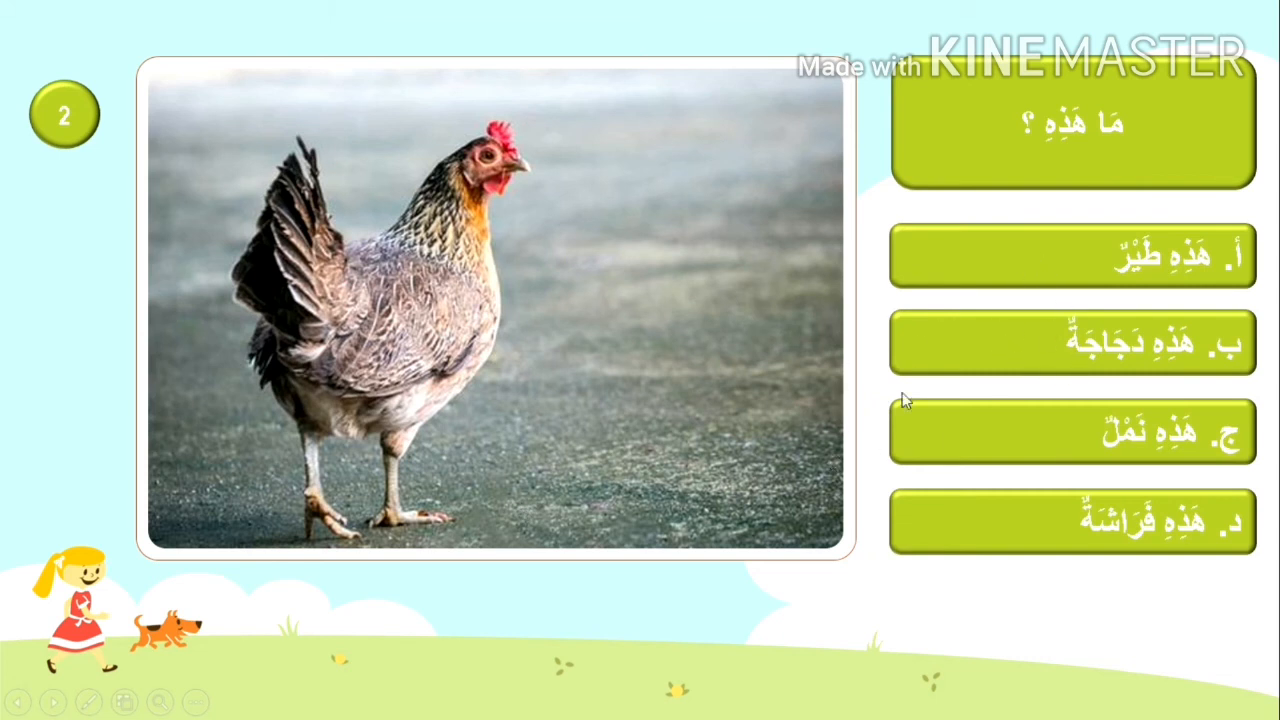
left_click(1168, 274)
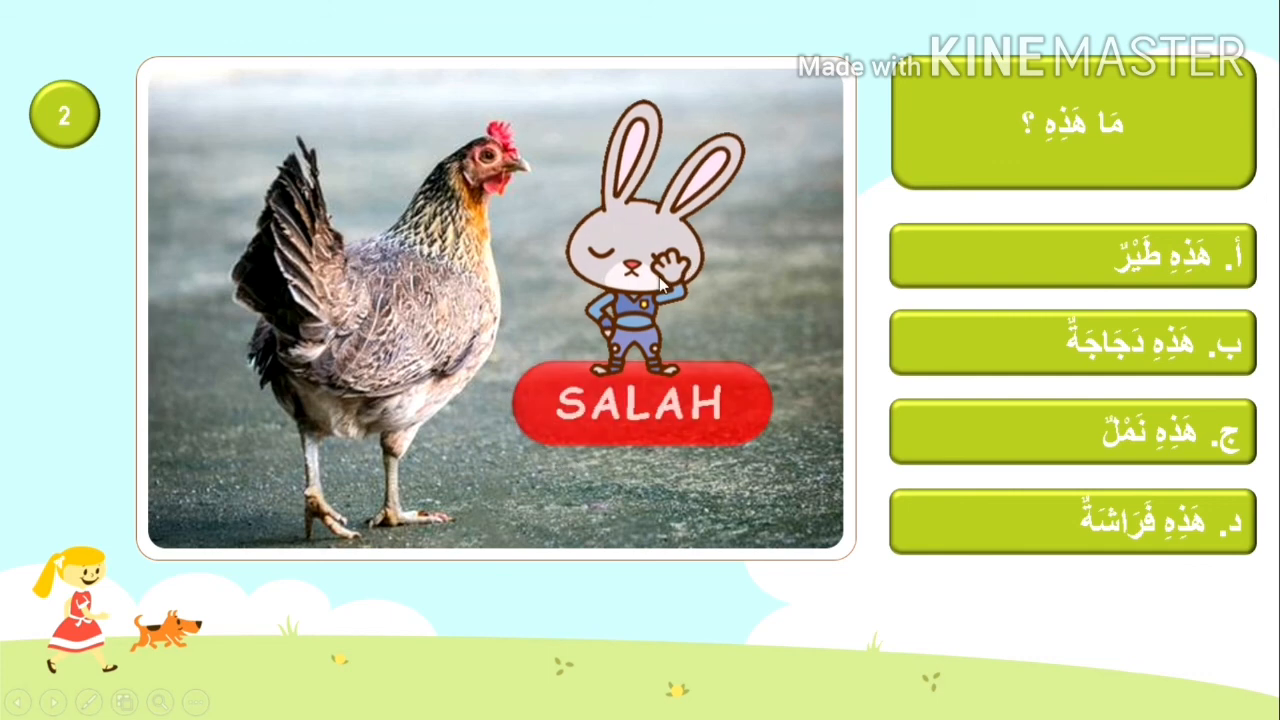
left_click(1021, 335)
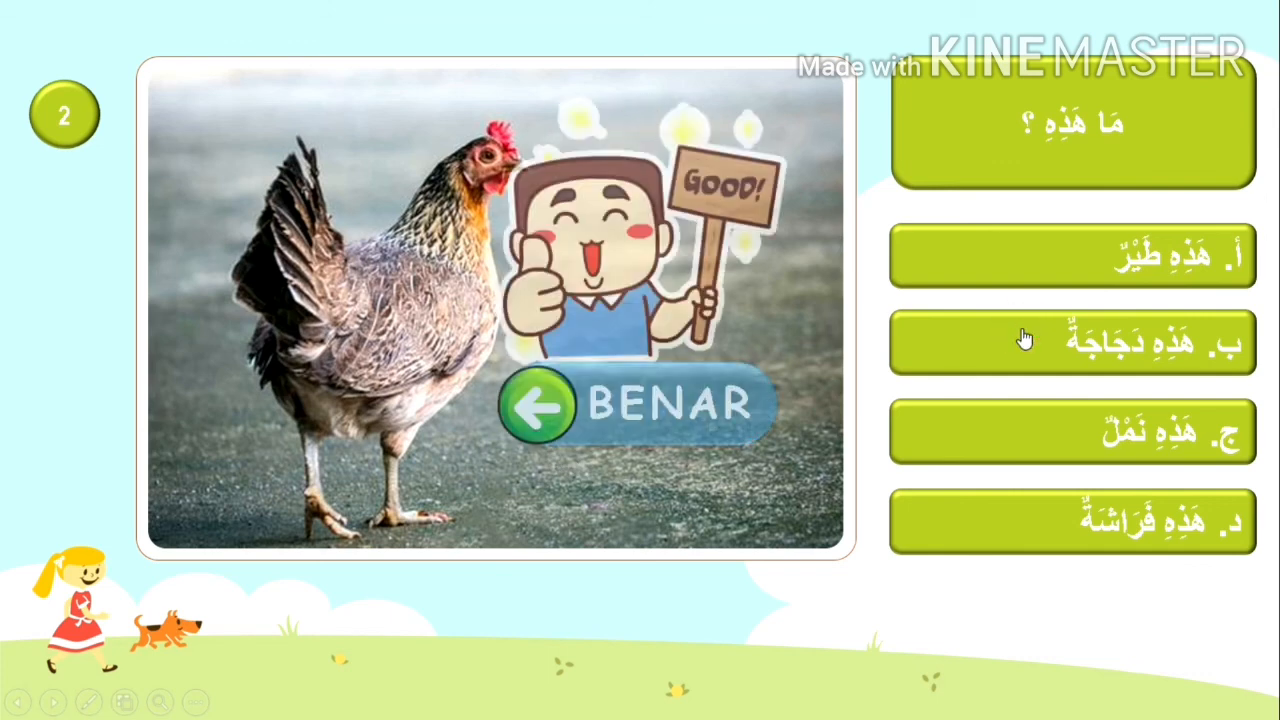
left_click(540, 402)
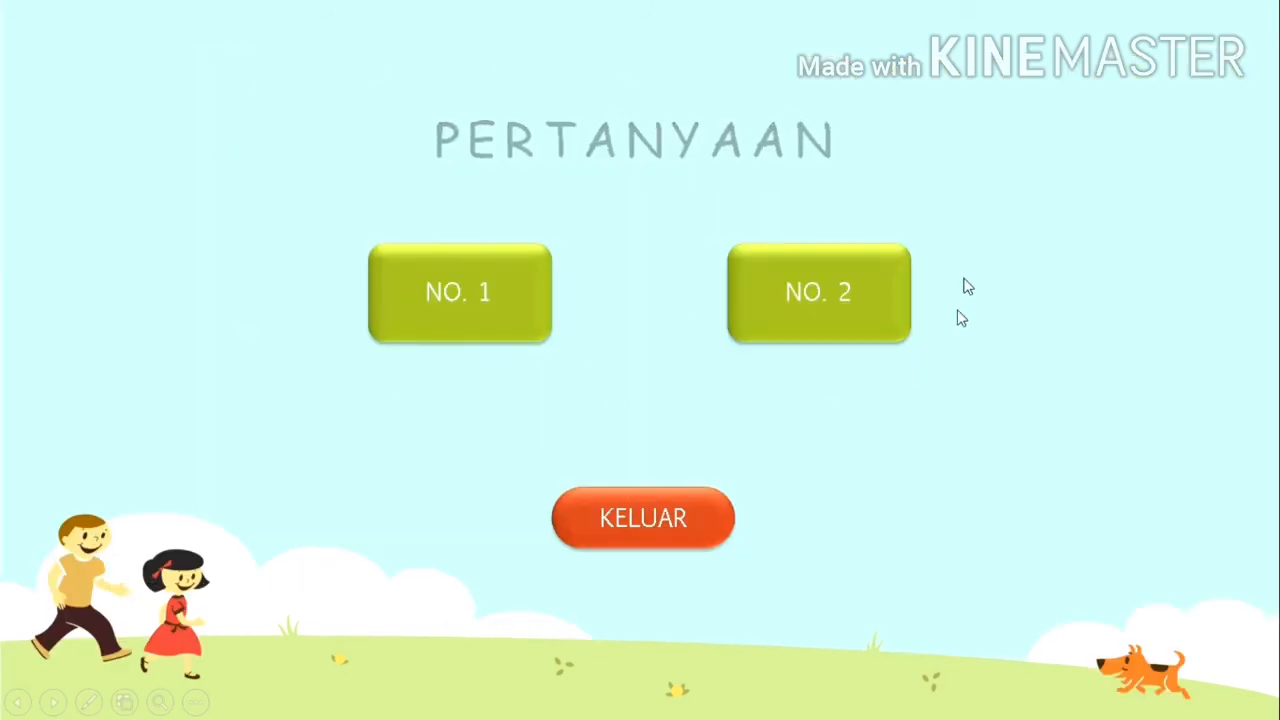
left_click(655, 517)
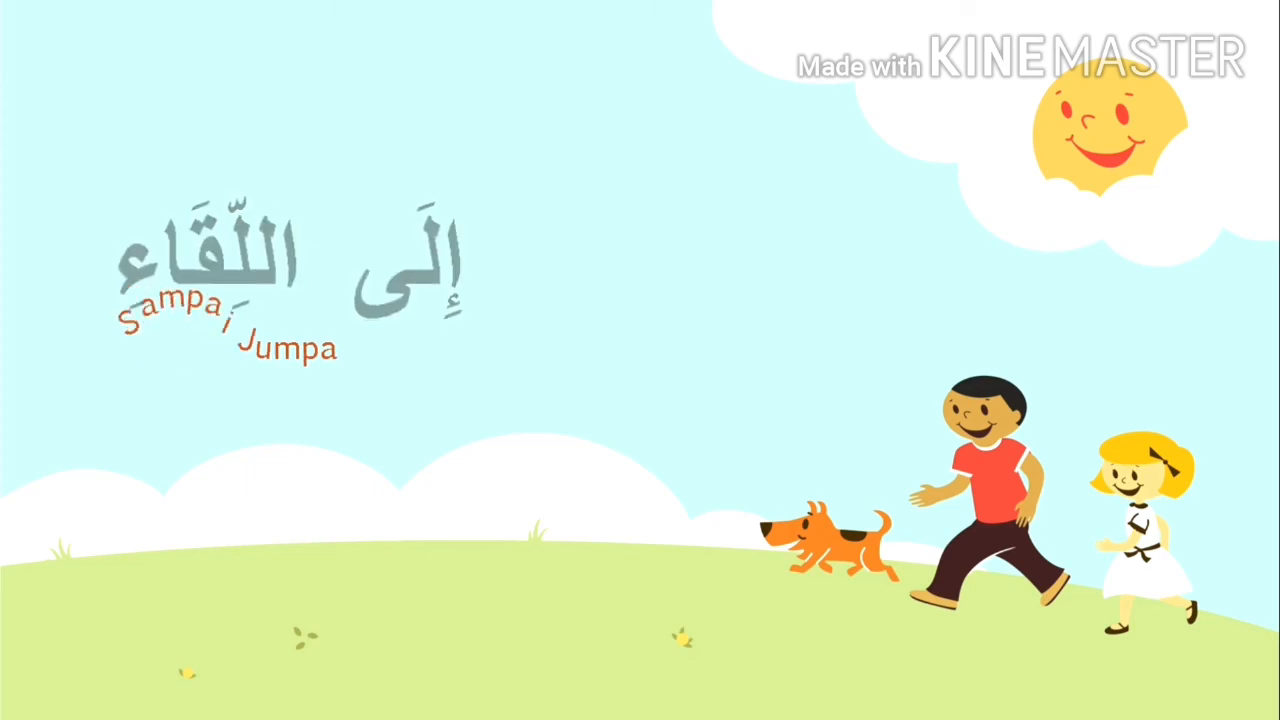
key("Escape")
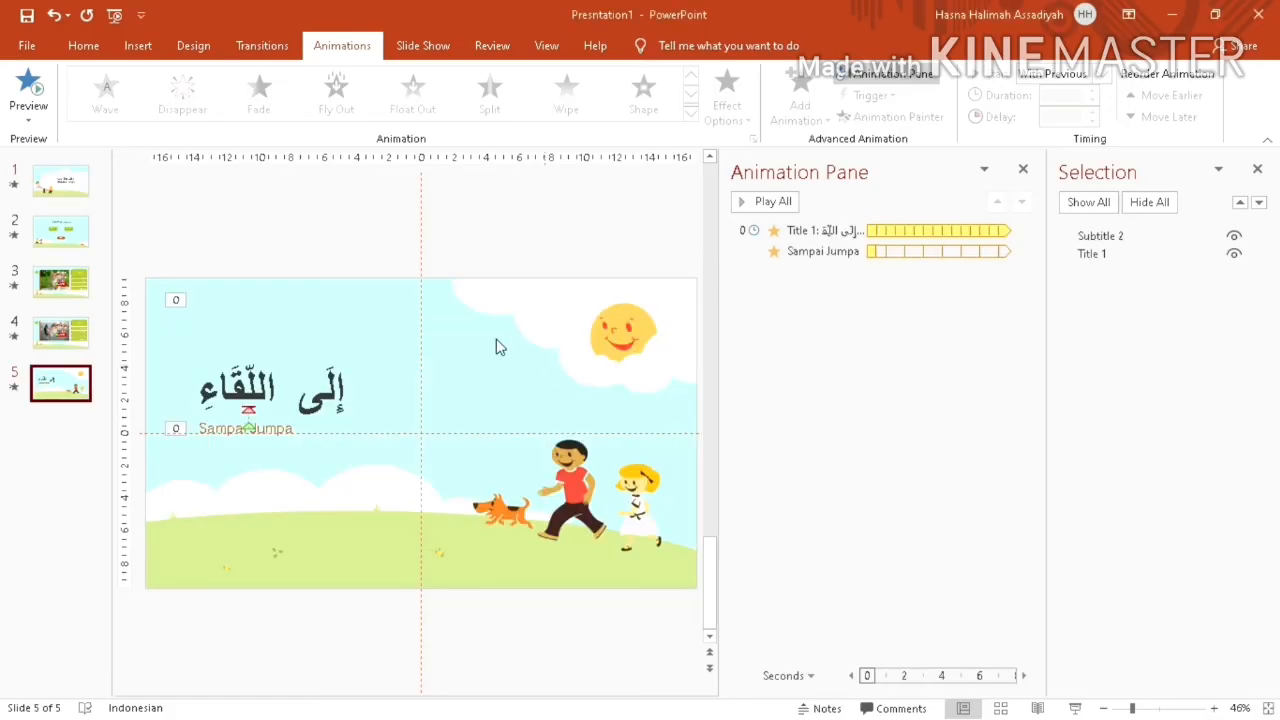
- Start saving a copy of the presentation to the Desktop under the file name Ayo Berlatih Bahasa Arab
left_click(27, 46)
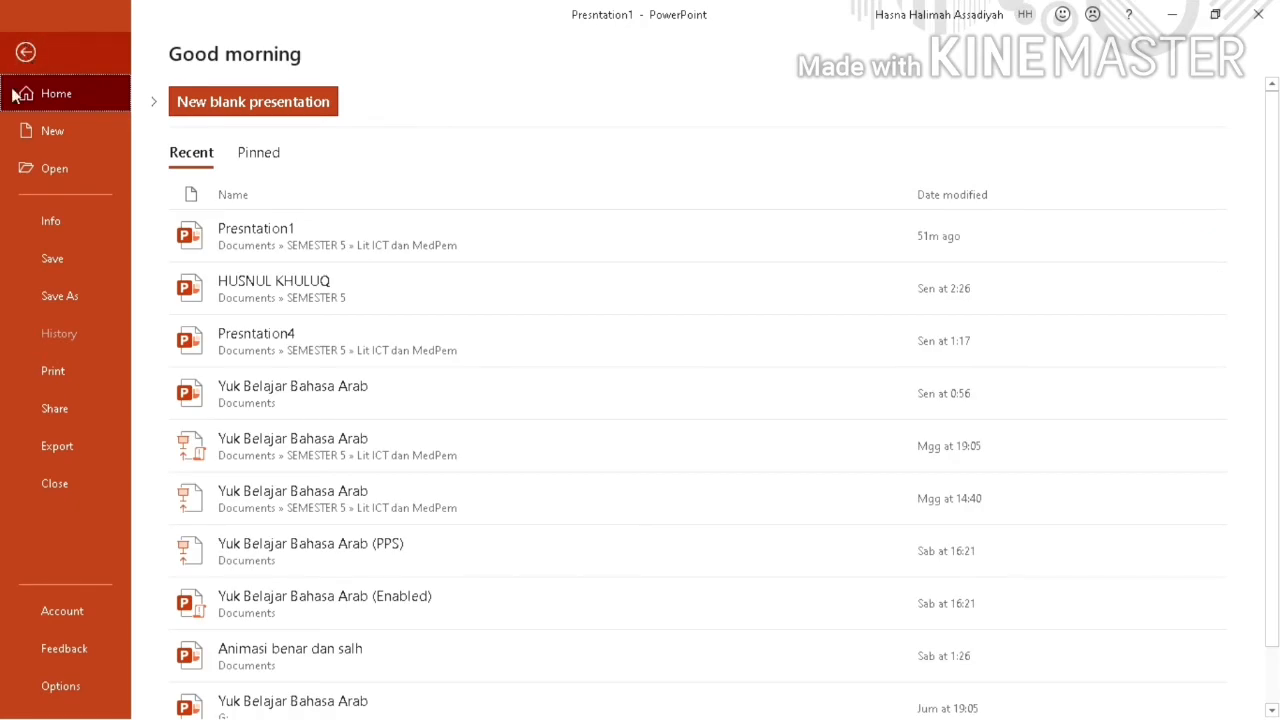
left_click(69, 294)
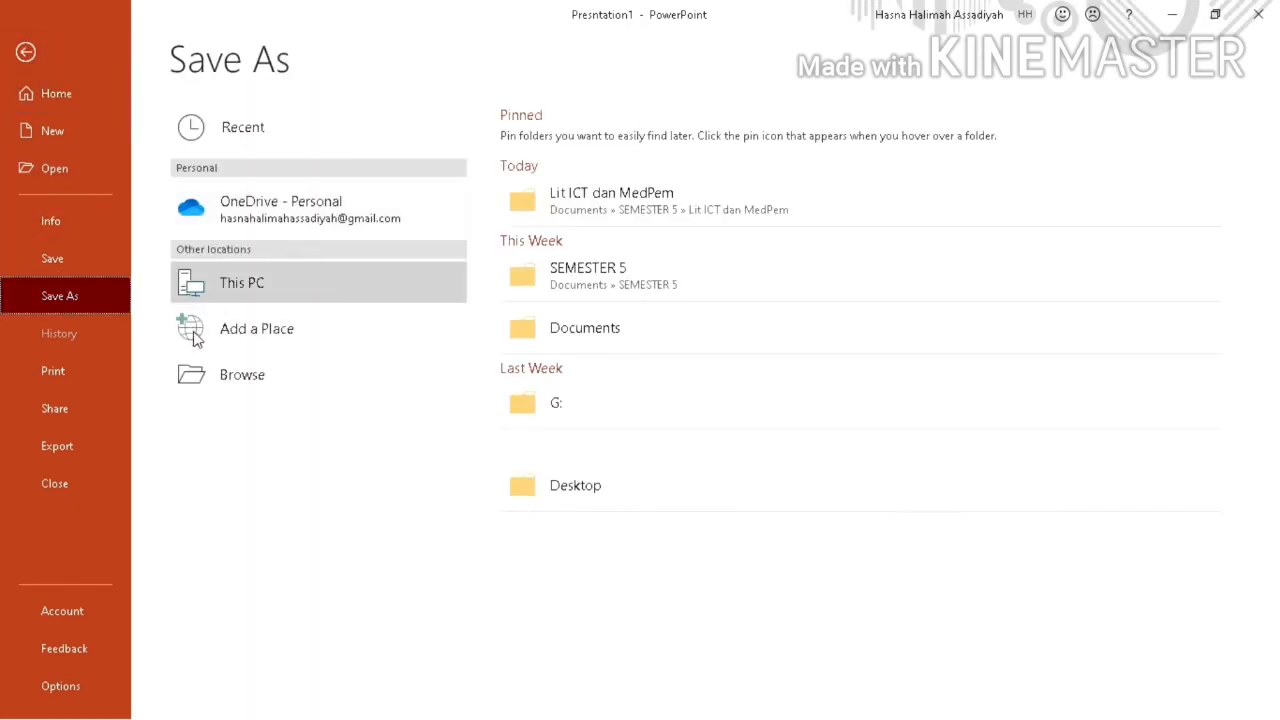
left_click(574, 486)
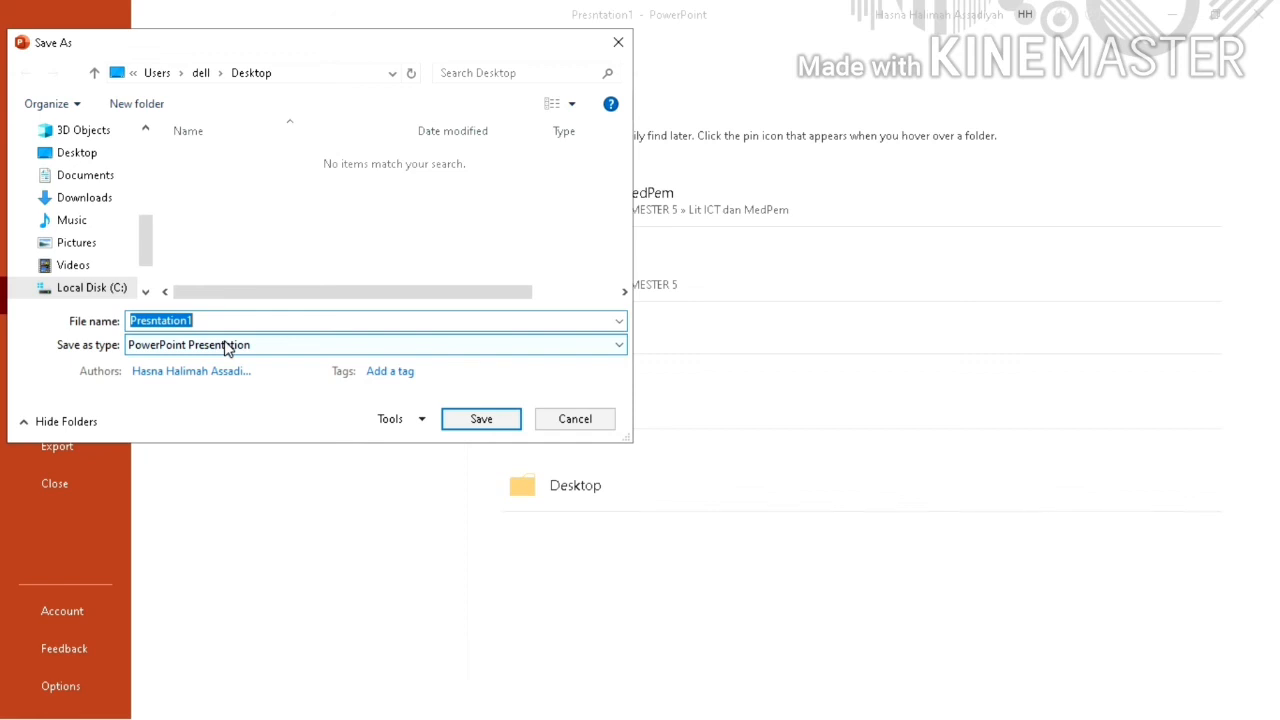
type("Y")
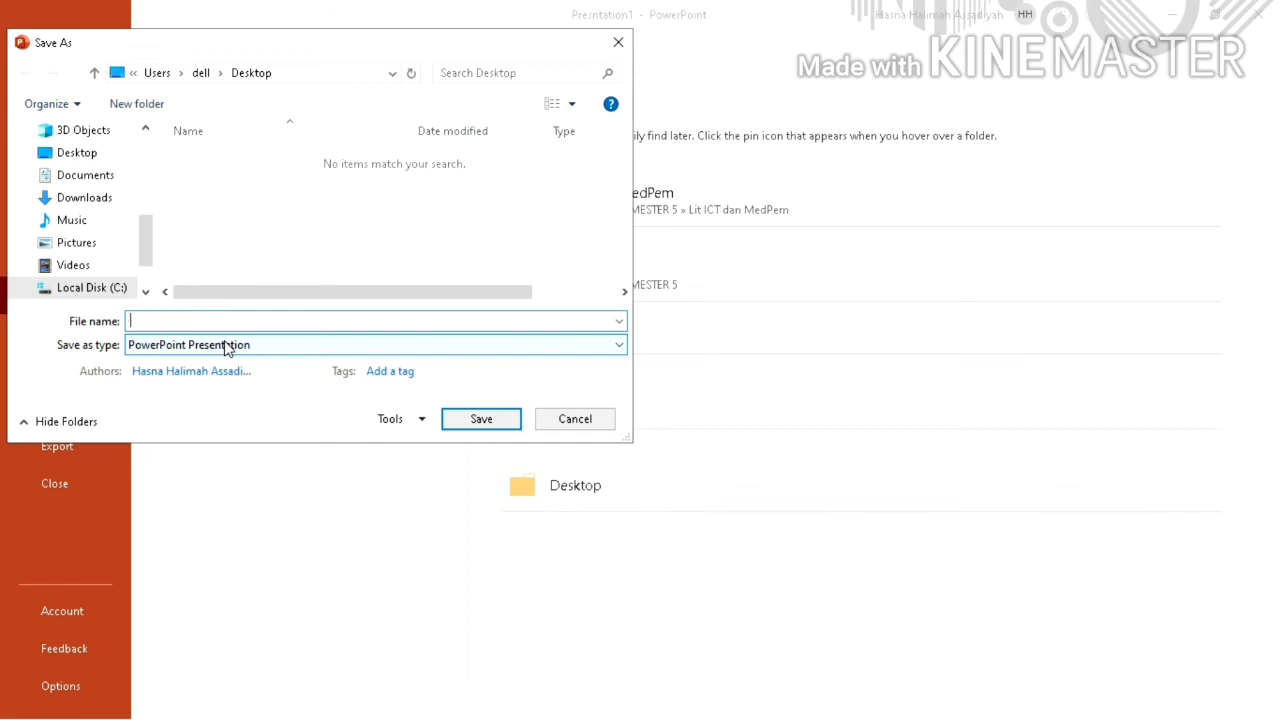
type("AY")
key("BackSpace")
type("Y")
key("BackSpace")
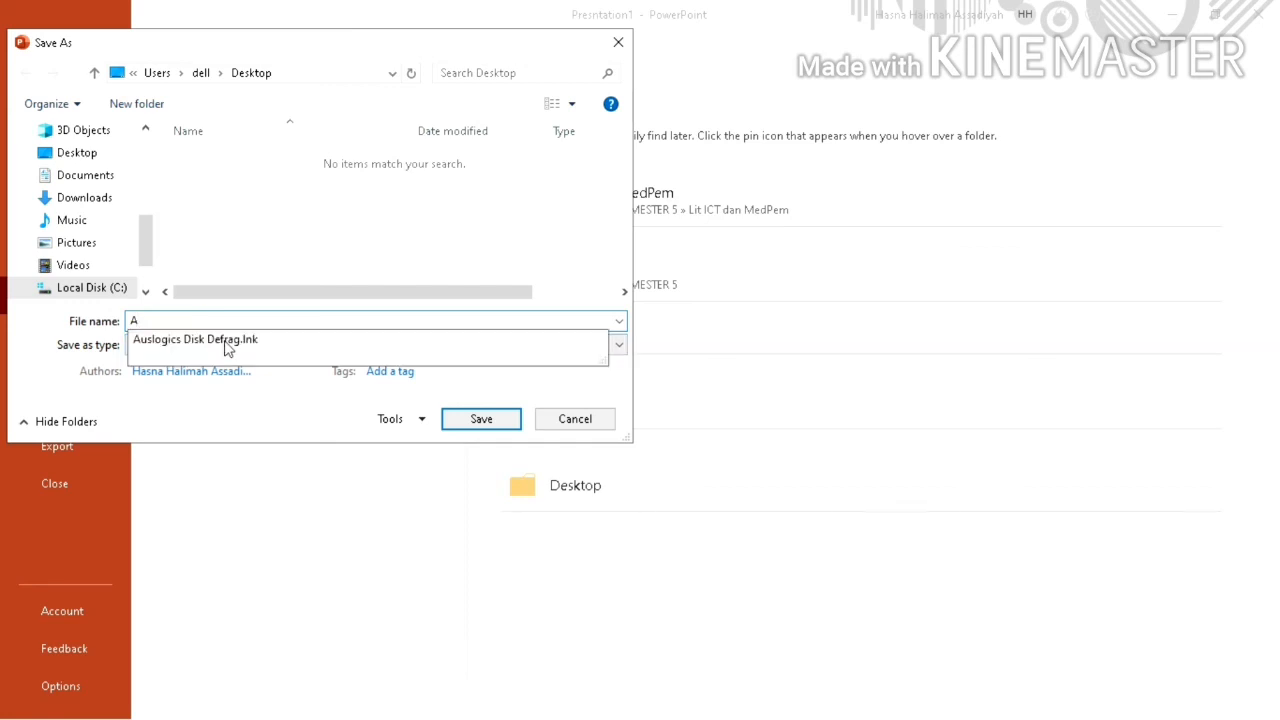
type("yo Berlatih Bahasa Arab")
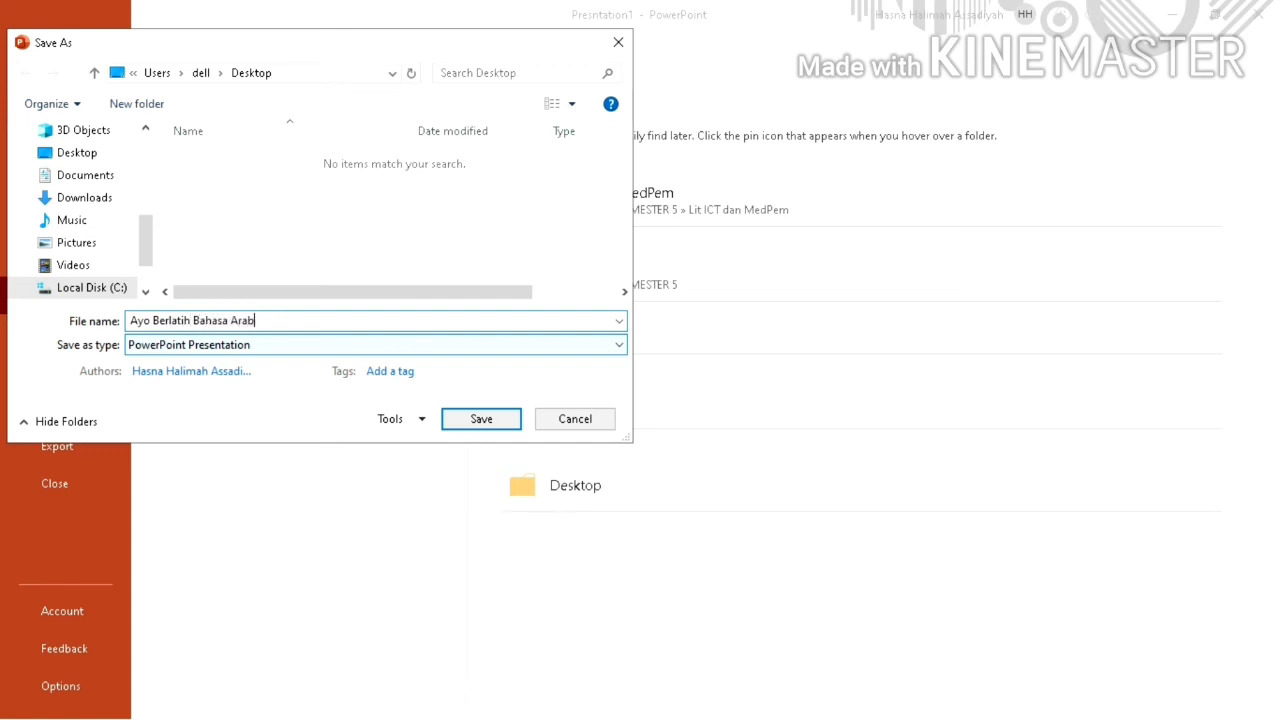
- Set the file type to PowerPoint Show and save the file
left_click(250, 349)
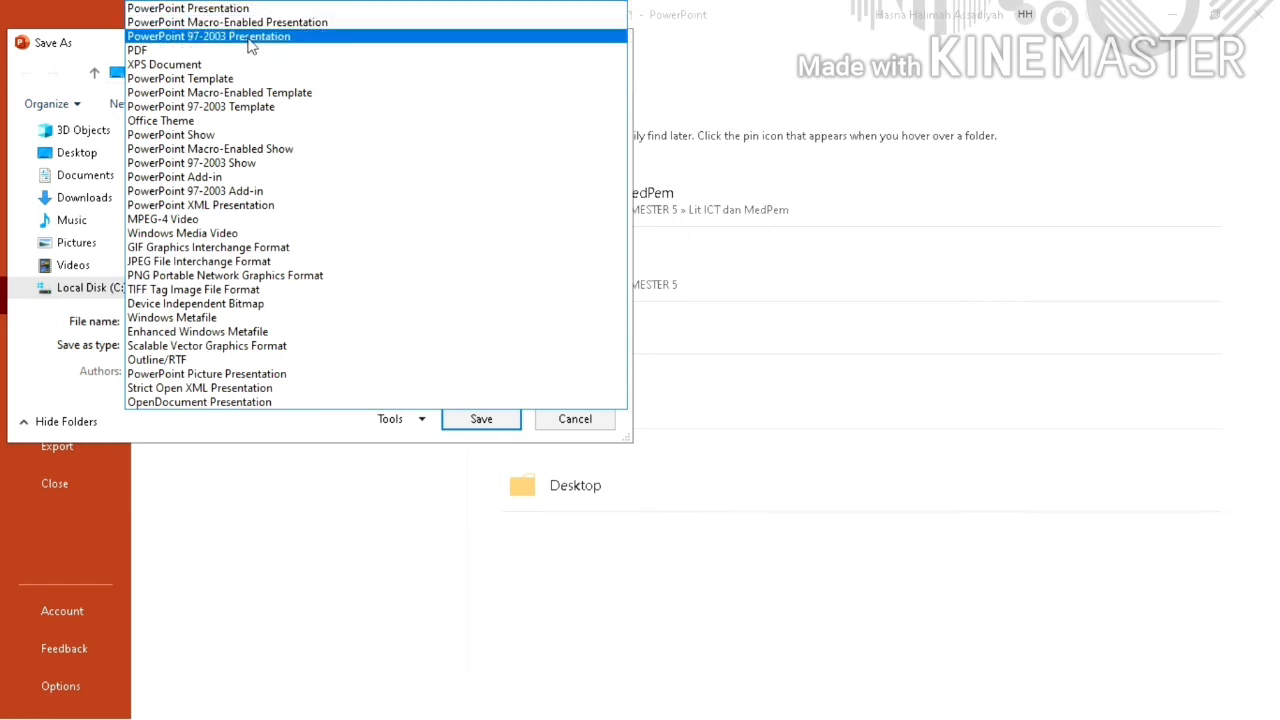
left_click(207, 138)
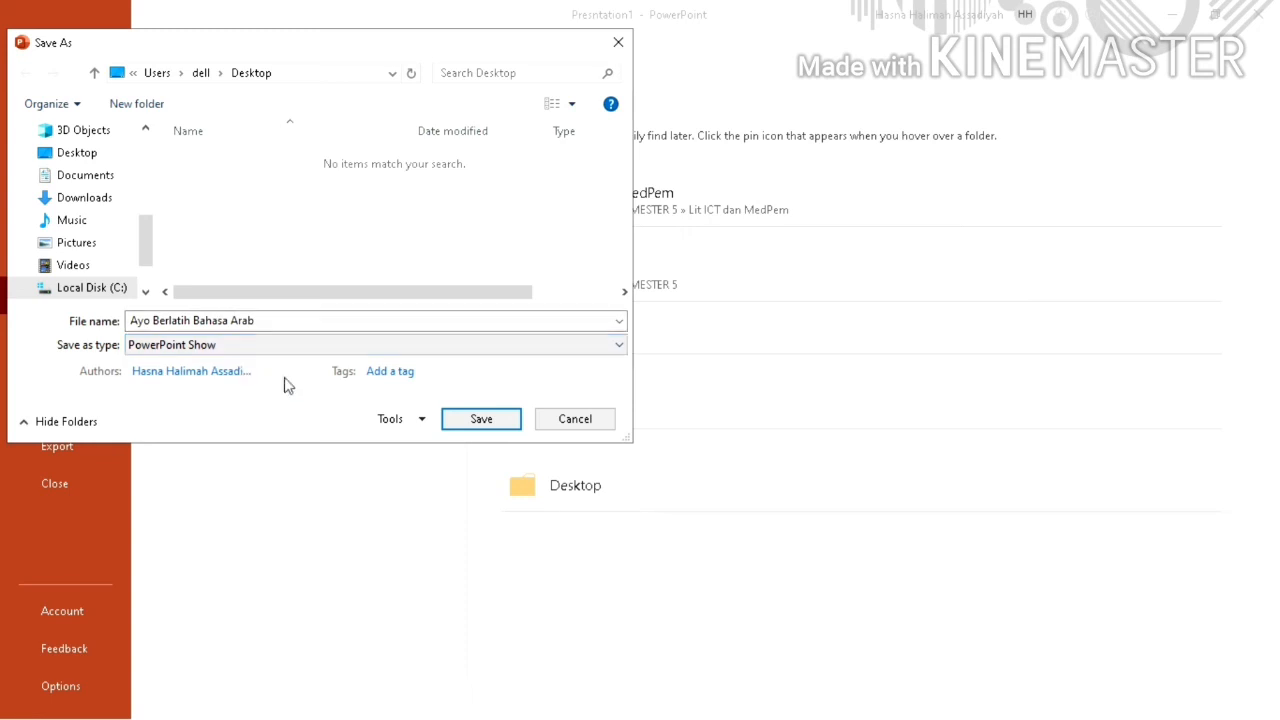
left_click(489, 427)
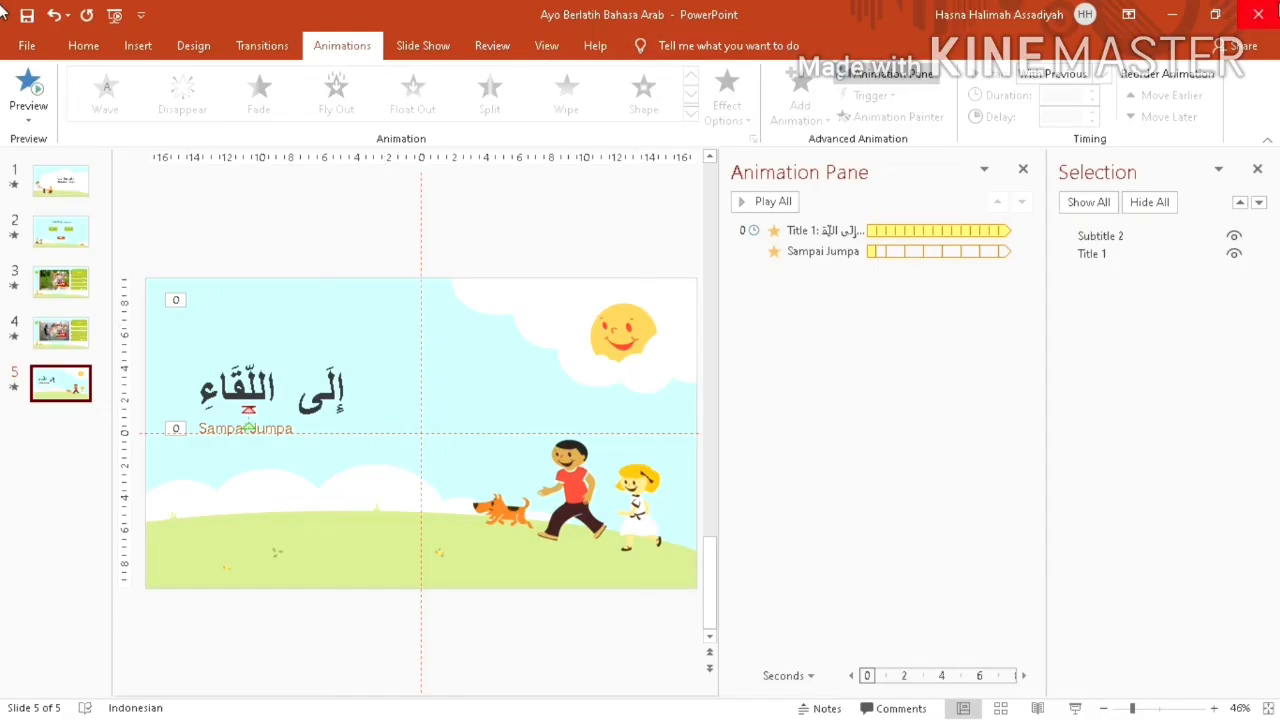
- Close the presentation and open the saved Ayo Berlatih Bahasa Arab show from the desktop with PowerPoint
left_click(1262, 13)
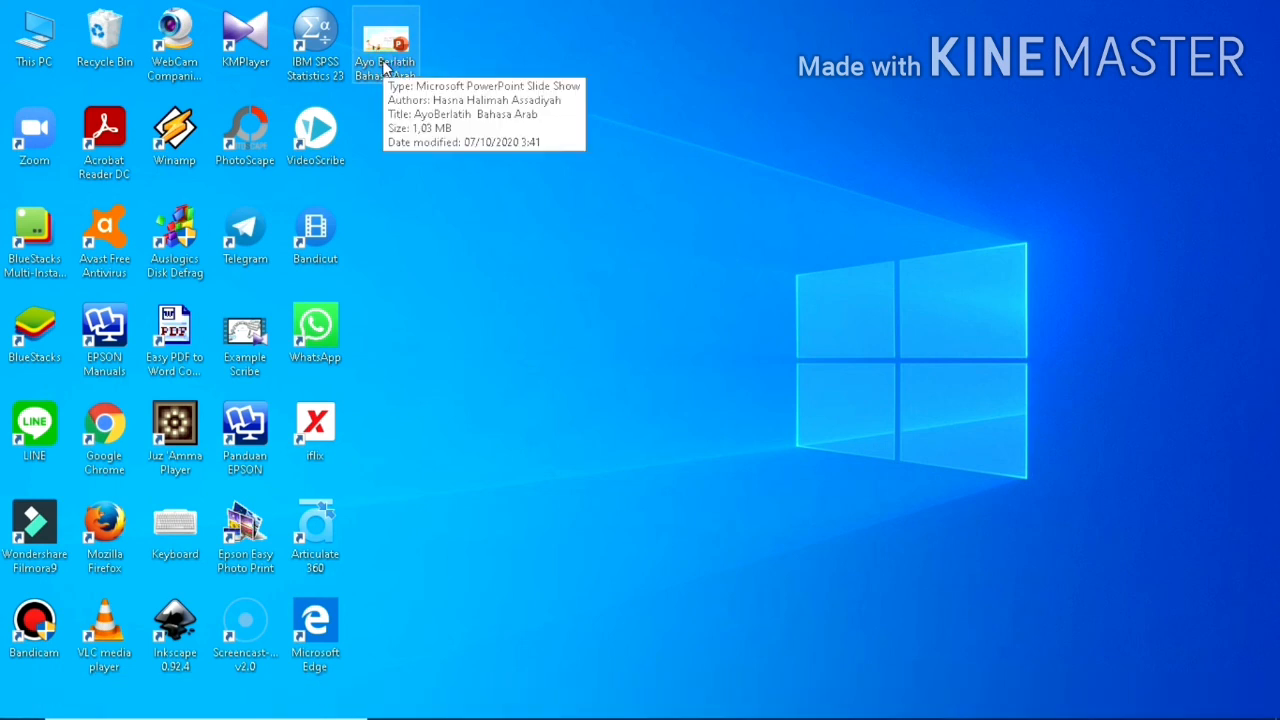
double_click(385, 68)
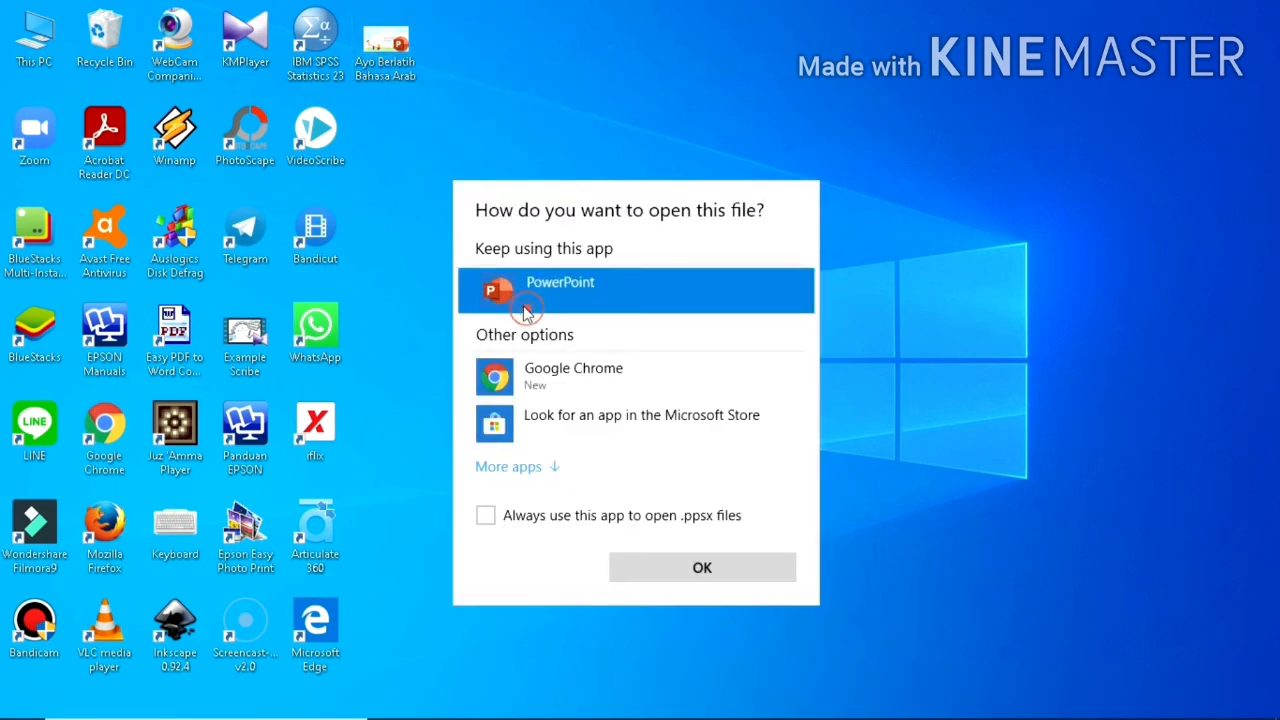
left_click(731, 574)
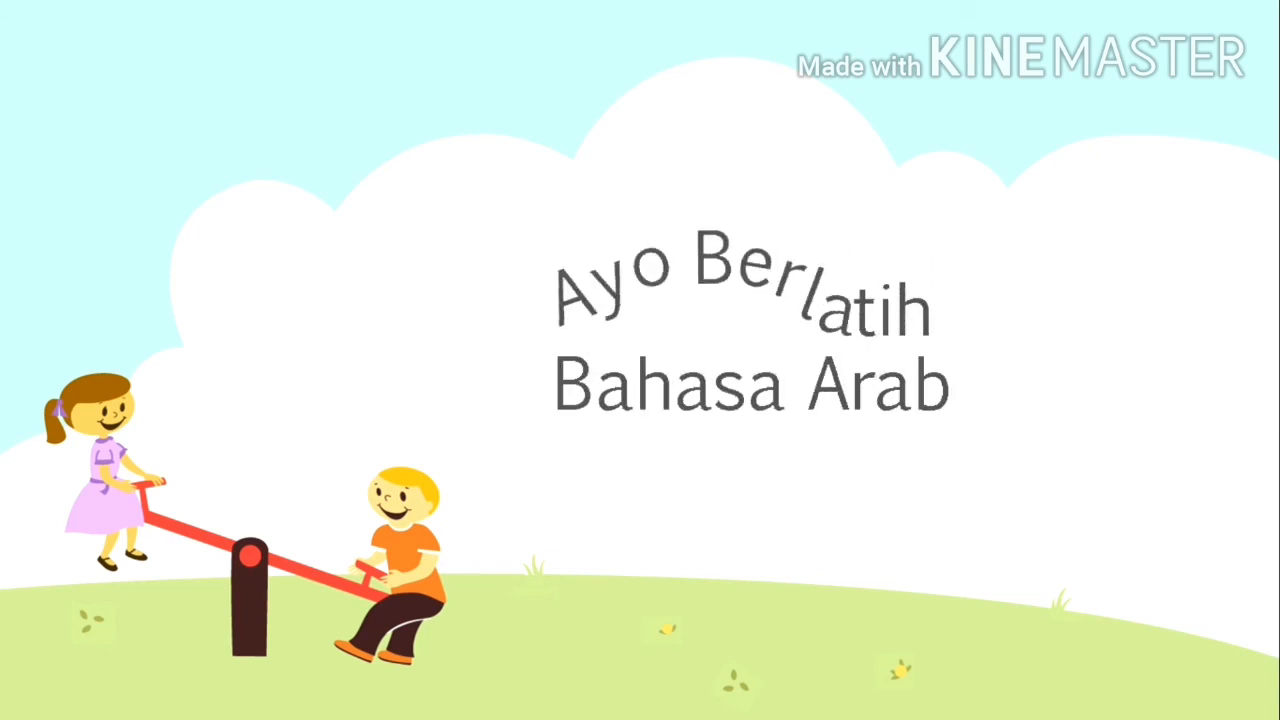
- Advance the show from the title slide to the PERTANYAAN menu and test its empty background areas for unwanted slide changes
left_click(987, 433)
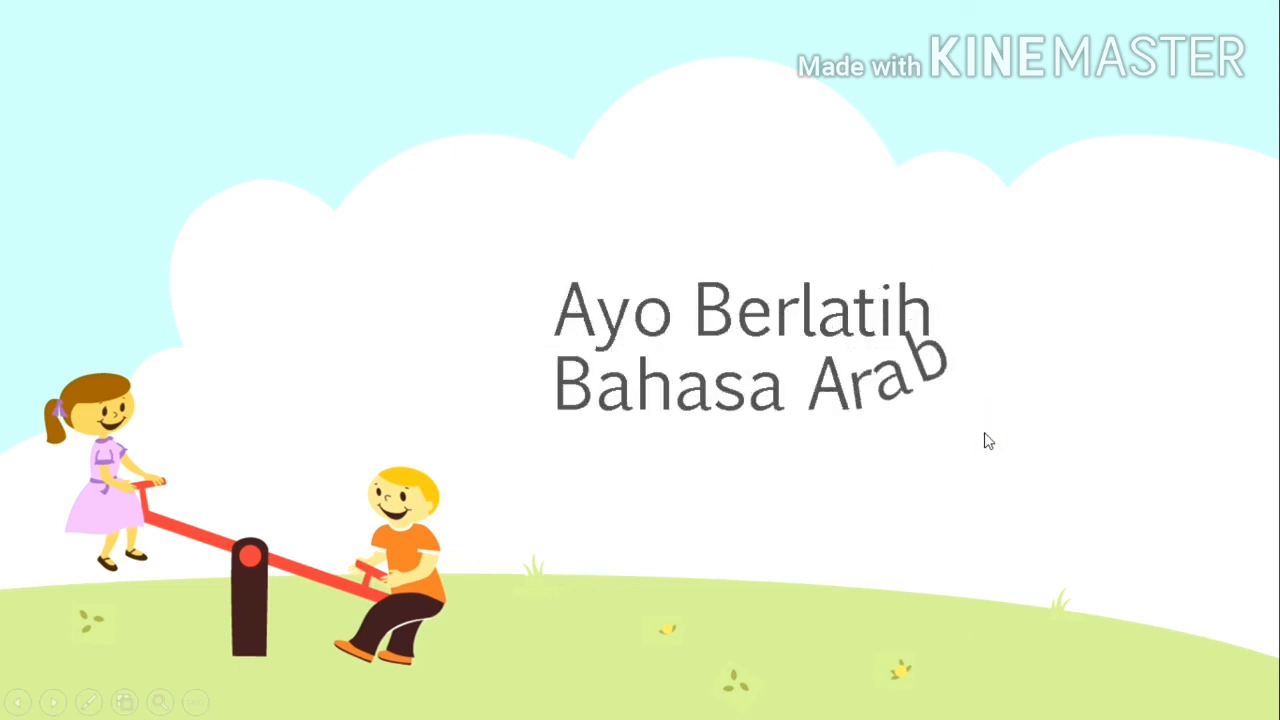
left_click(982, 416)
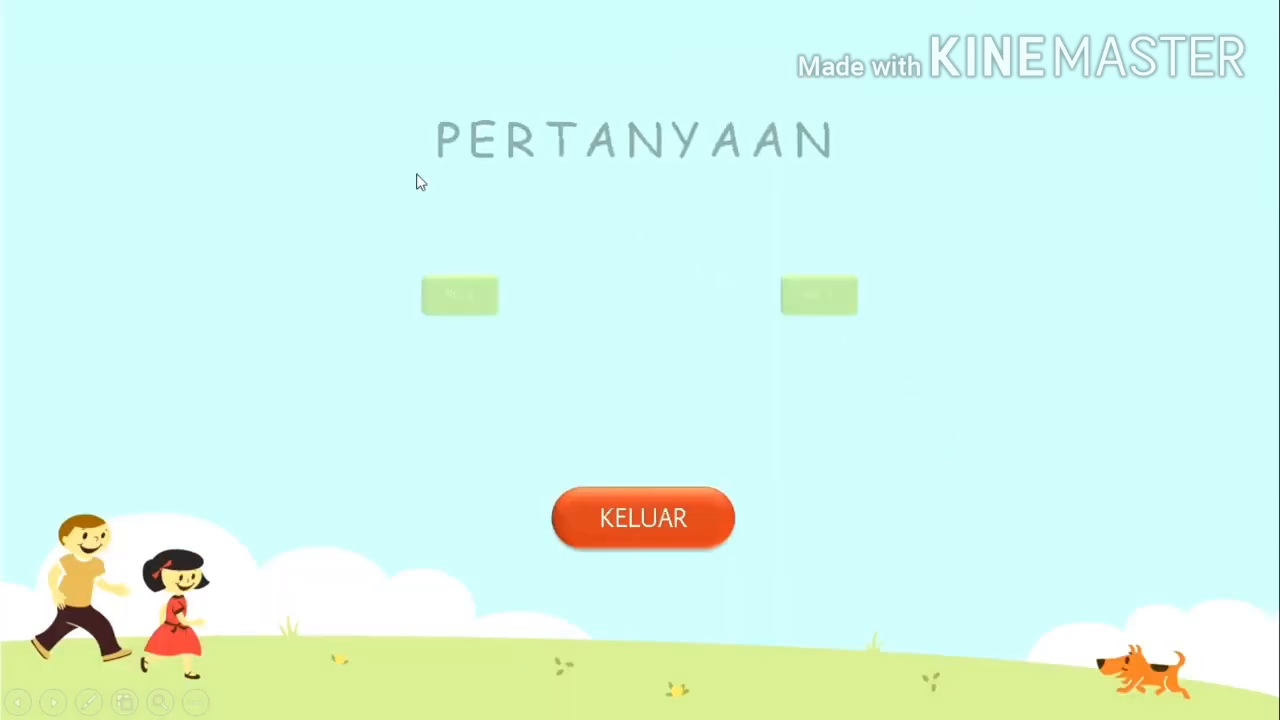
left_click(1167, 262)
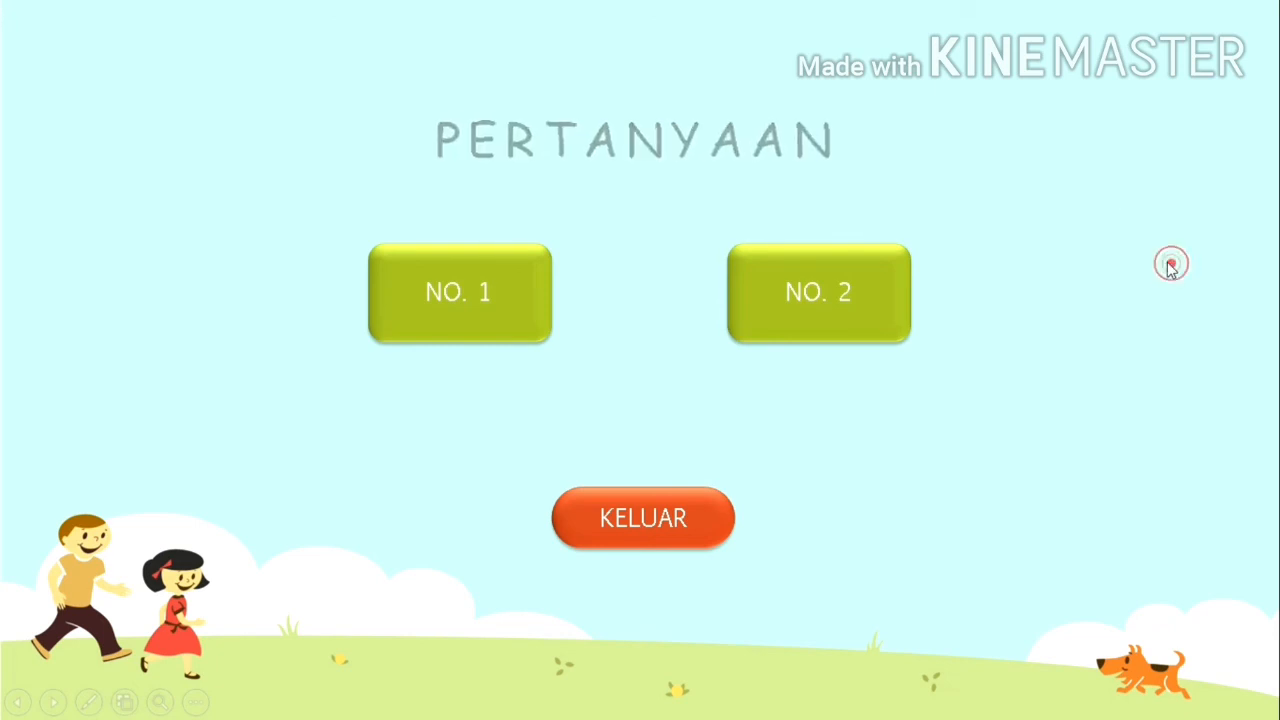
left_click(957, 451)
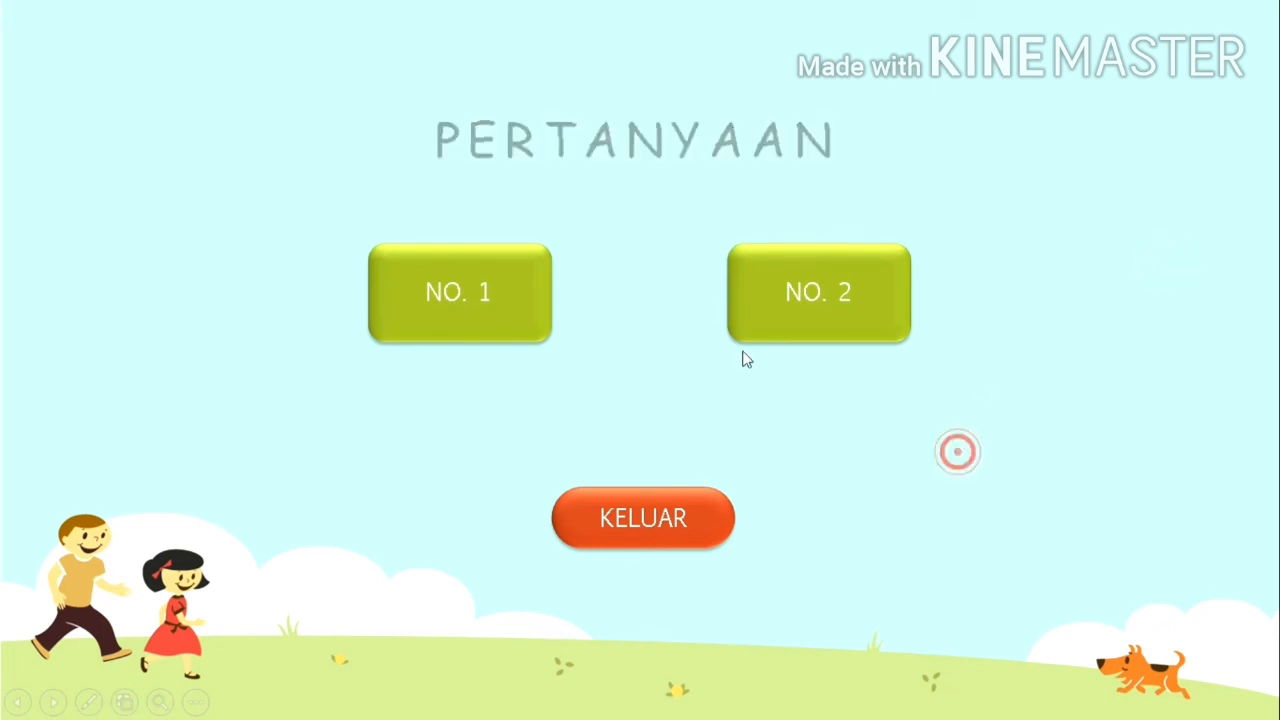
- Test question NO. 1 in the saved show with wrong answers A and B and correct answer C
left_click(392, 315)
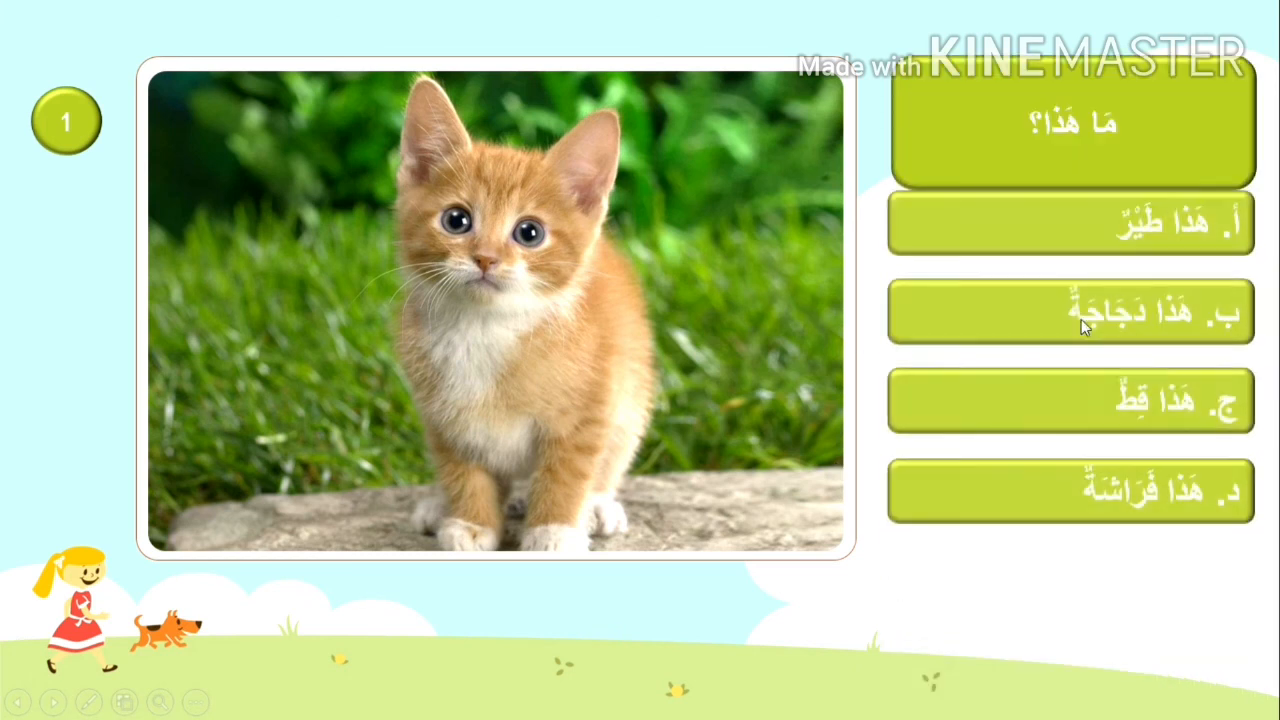
left_click(1089, 254)
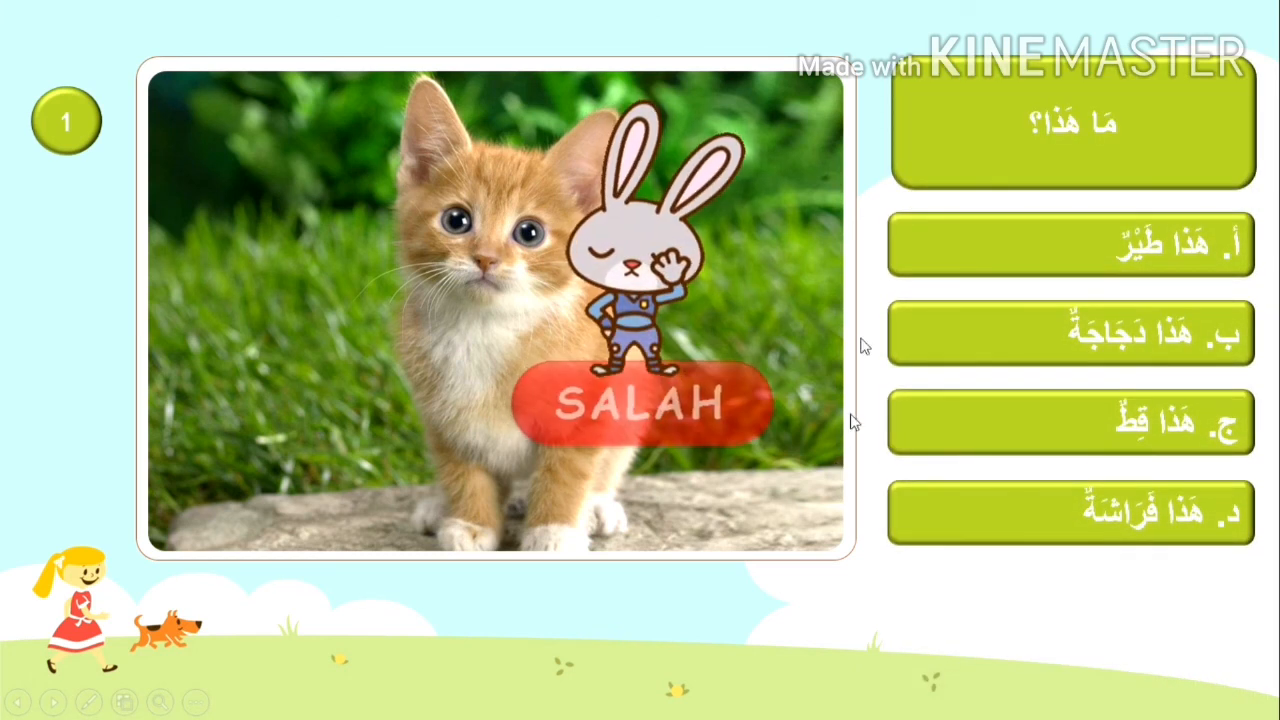
left_click(1006, 336)
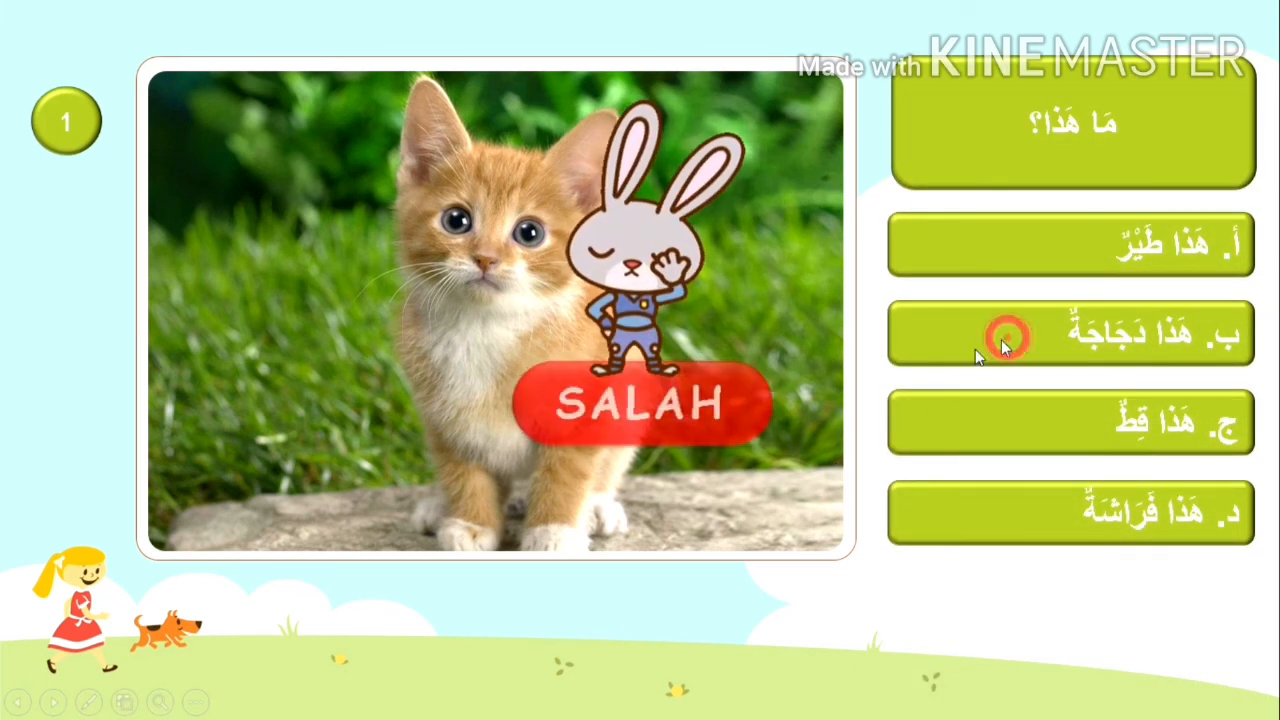
left_click(1011, 440)
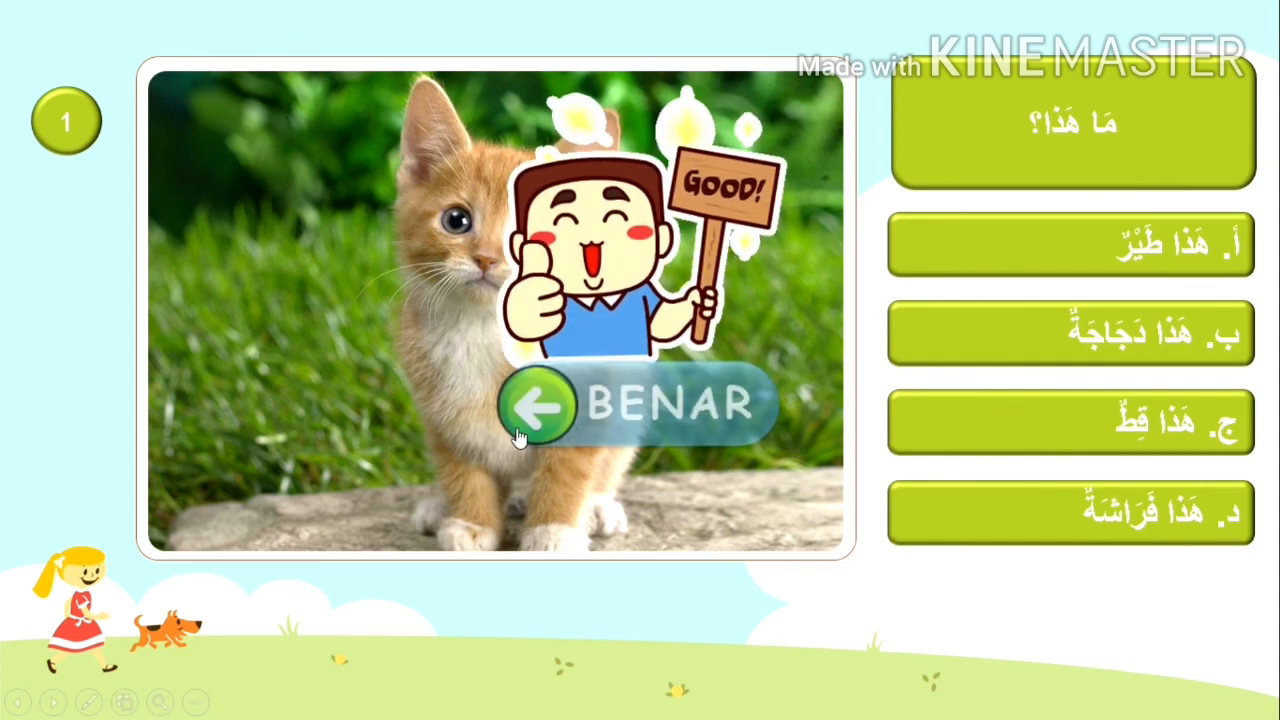
- Go back to the PERTANYAAN menu, test question NO. 2 with a wrong answer and correct answer B, and return to the menu
left_click(519, 437)
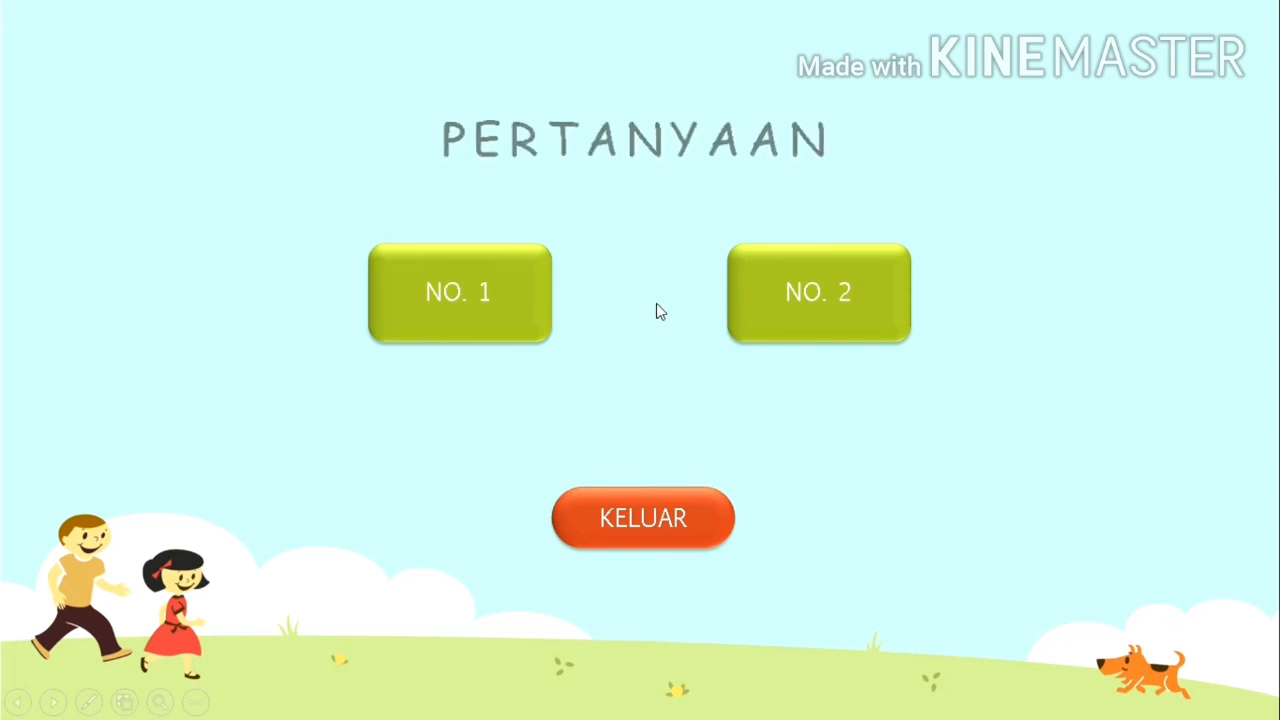
left_click(834, 334)
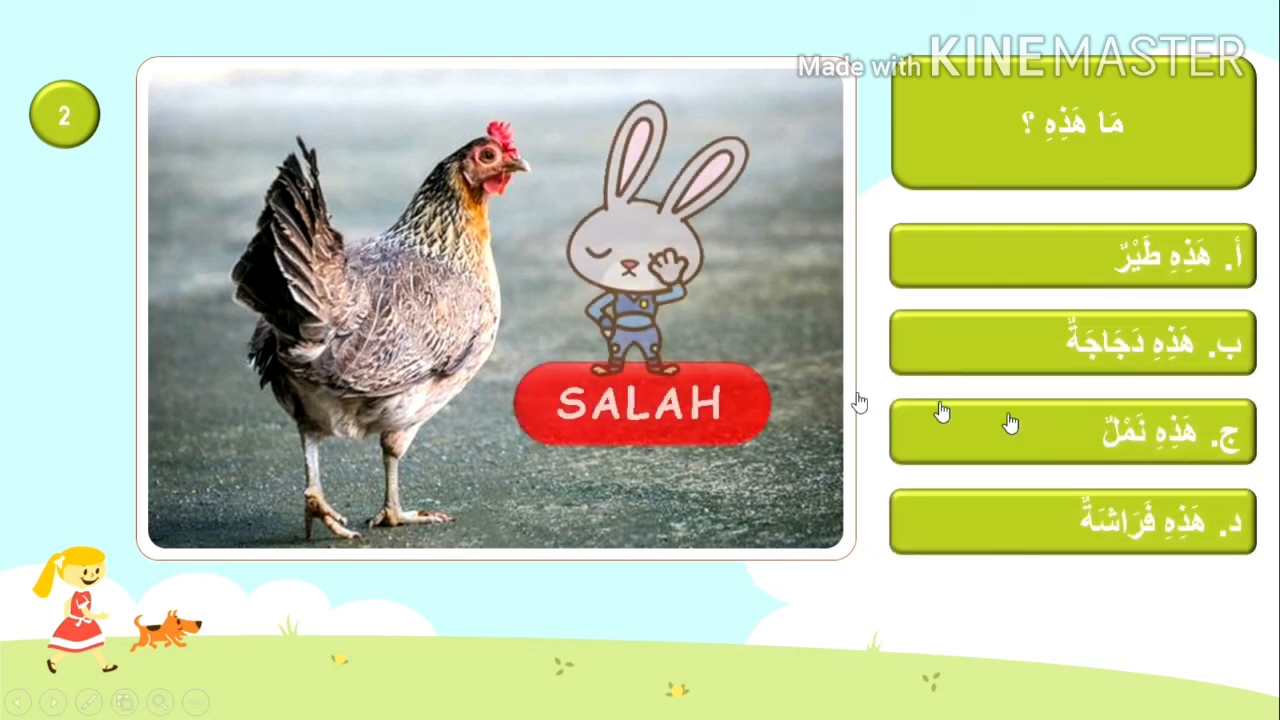
left_click(958, 345)
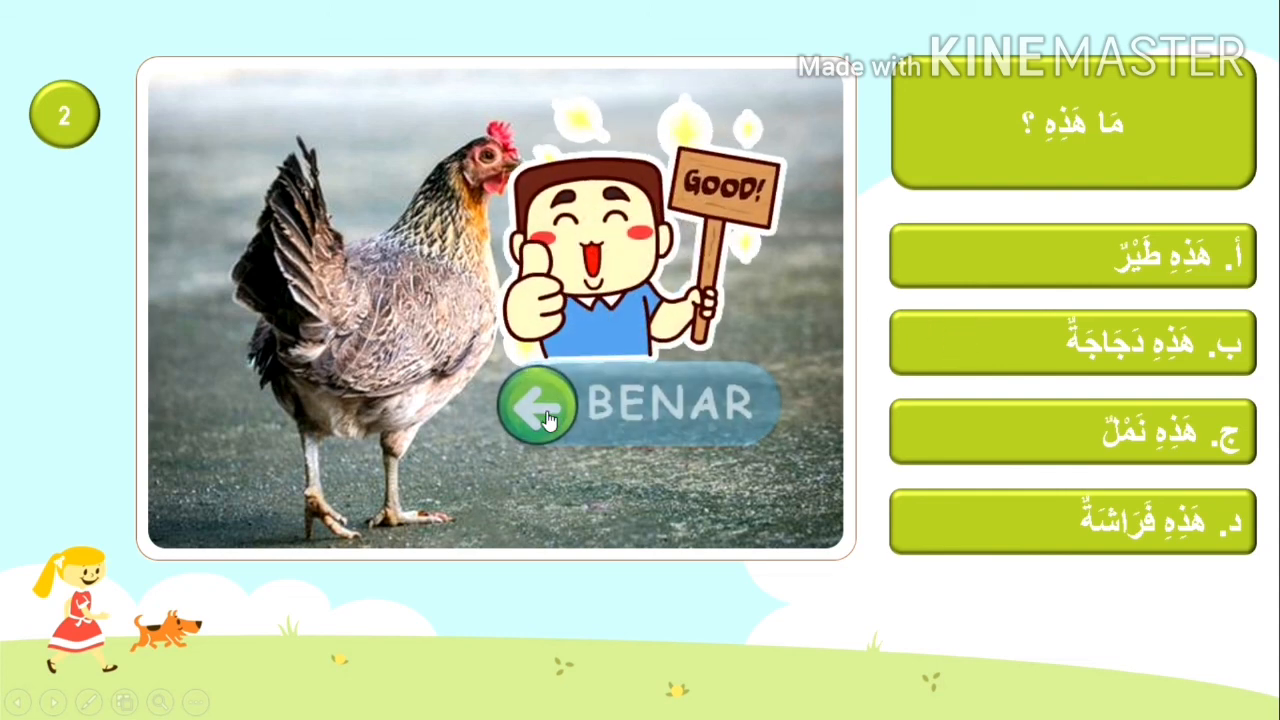
left_click(550, 409)
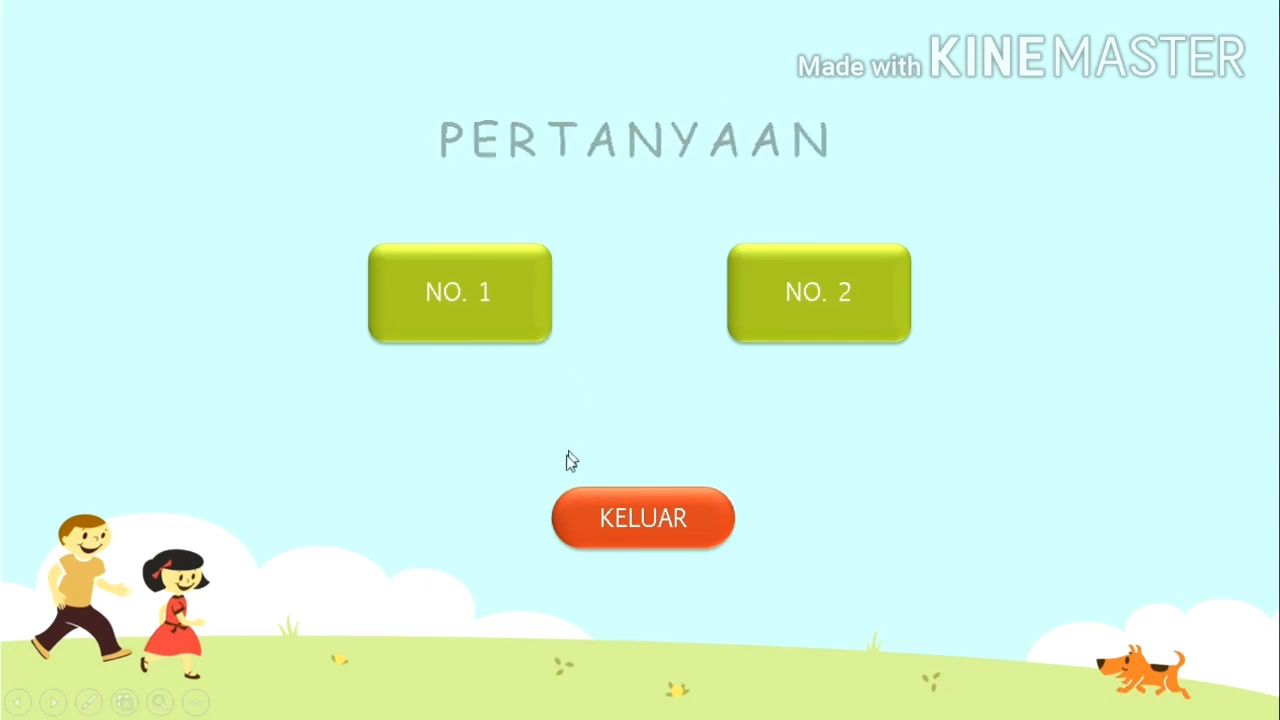
- Test the KELUAR exit link to the Sampai Jumpa closing slide and end the show
left_click(592, 541)
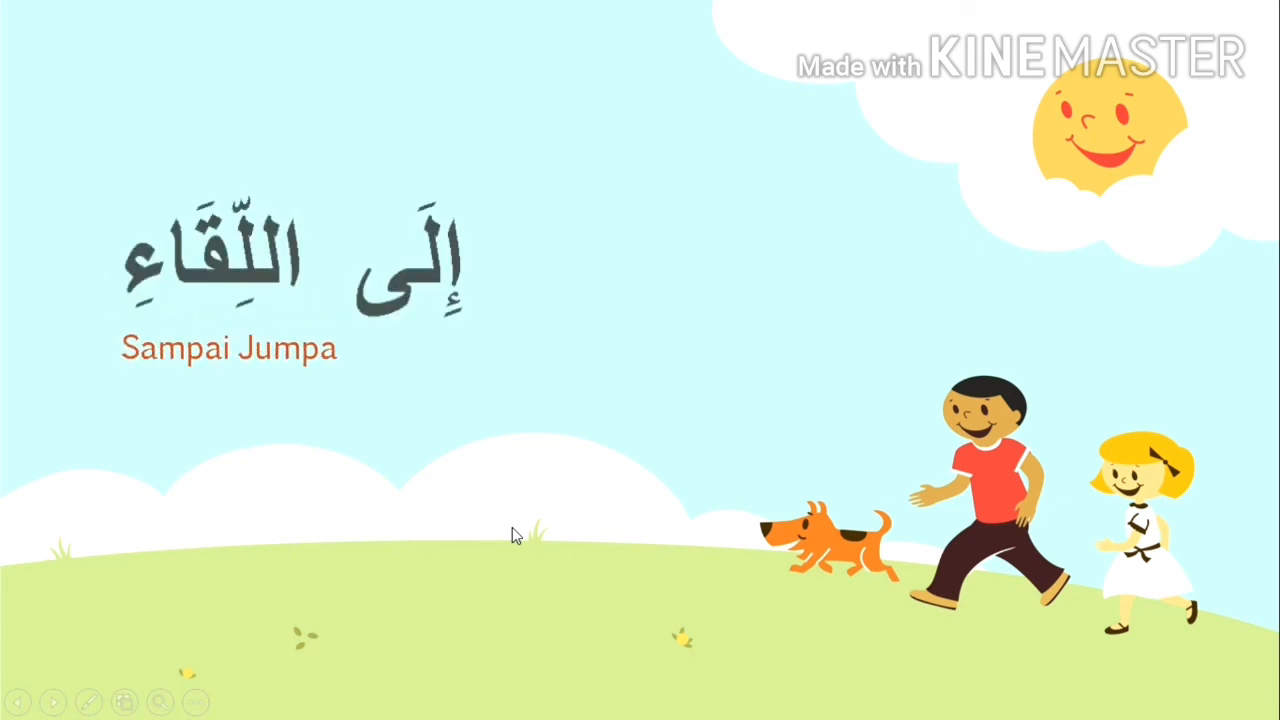
key("Escape")
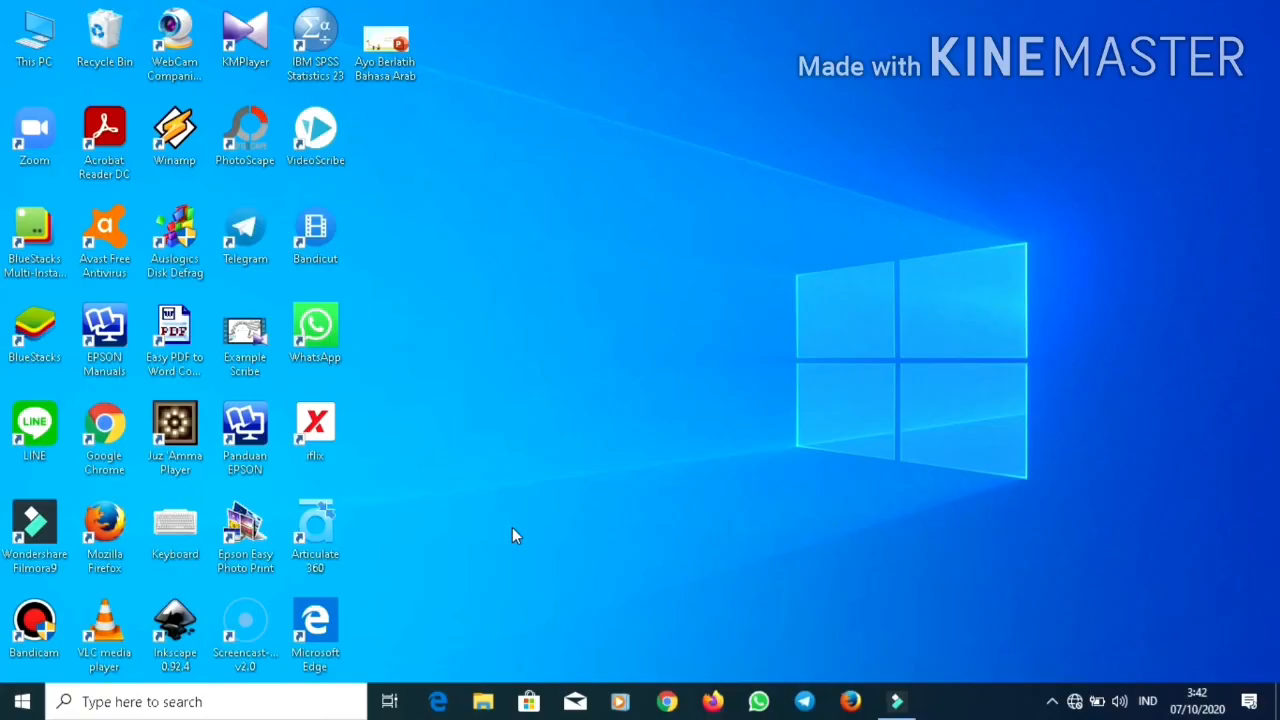